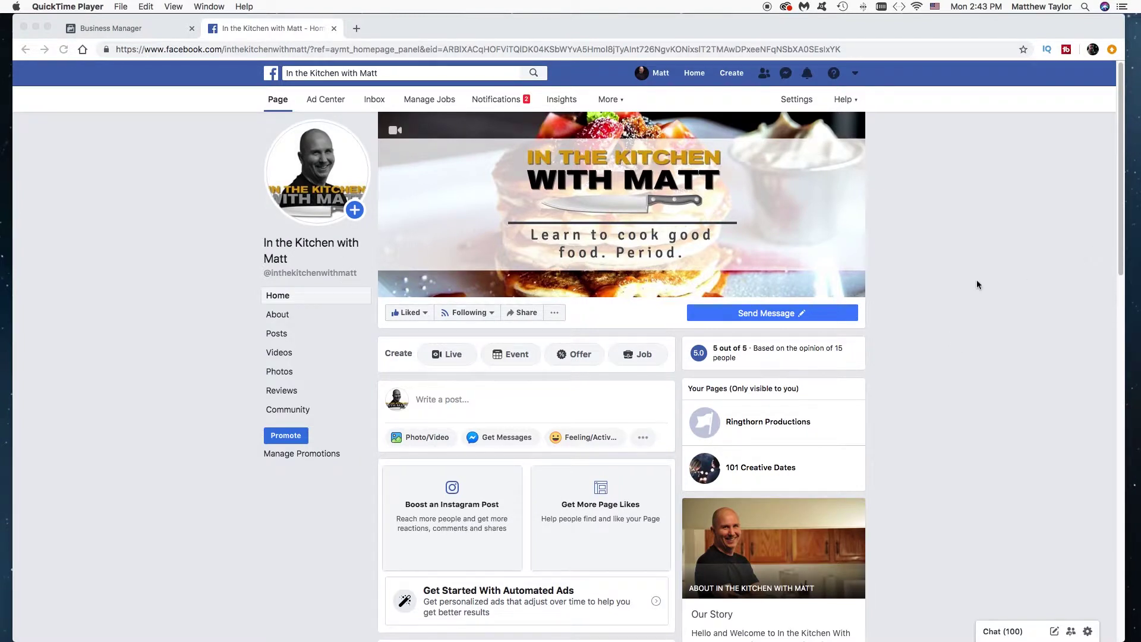
- Look over the In the Kitchen with Matt page, including its latest post, page likes and weekly reach
scroll(976, 283, "down", 5)
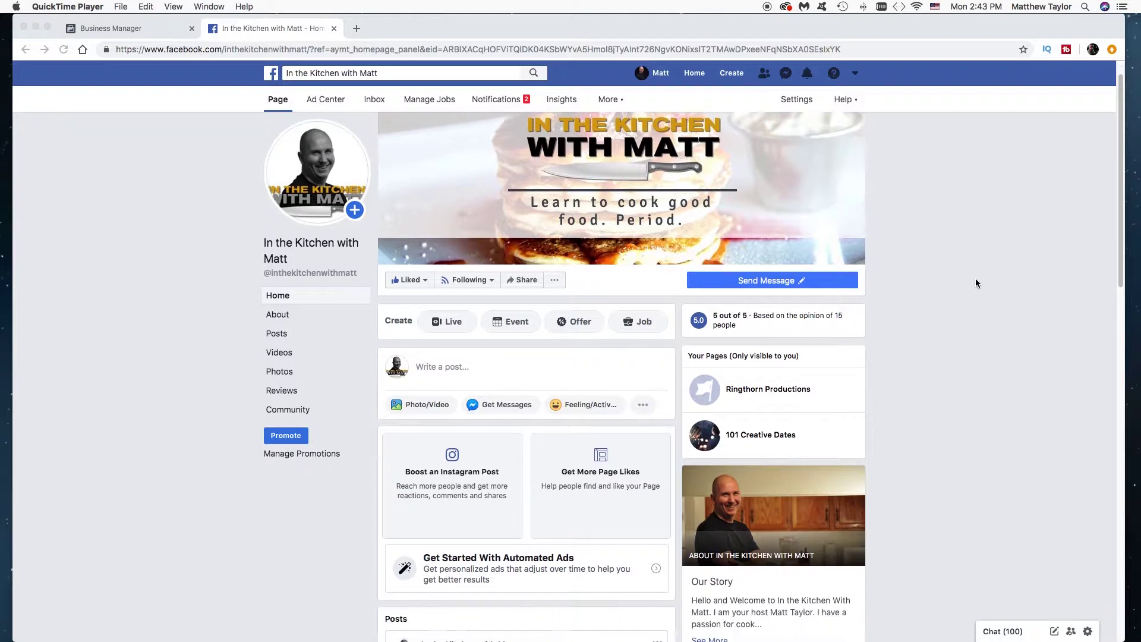
scroll(976, 283, "down", 3)
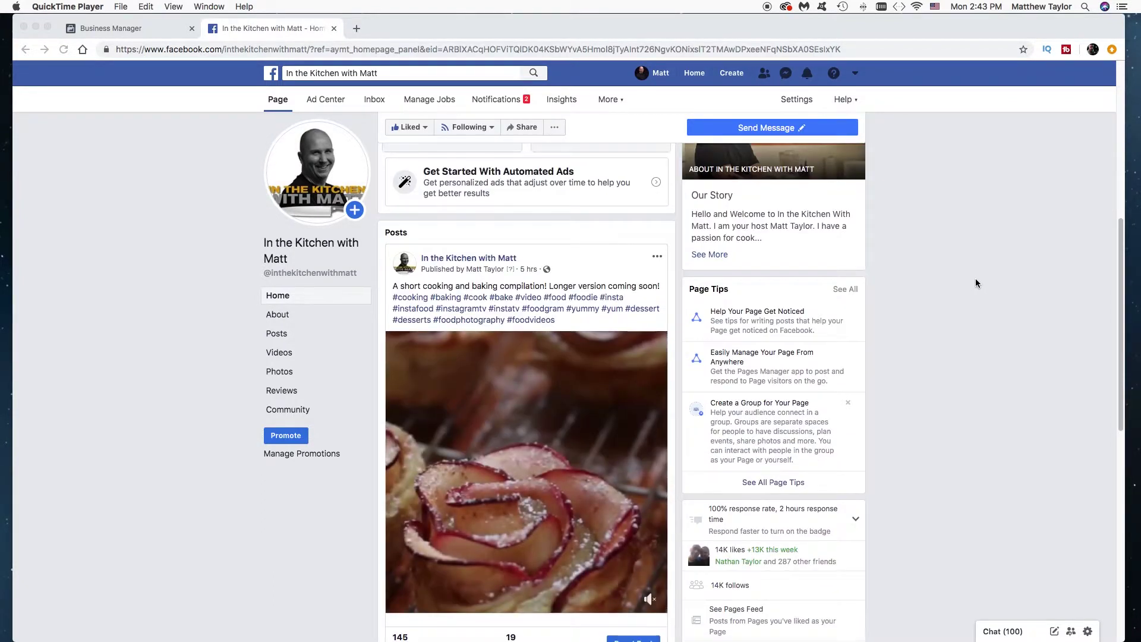
scroll(975, 283, "down", 2)
scroll(975, 283, "down", 1)
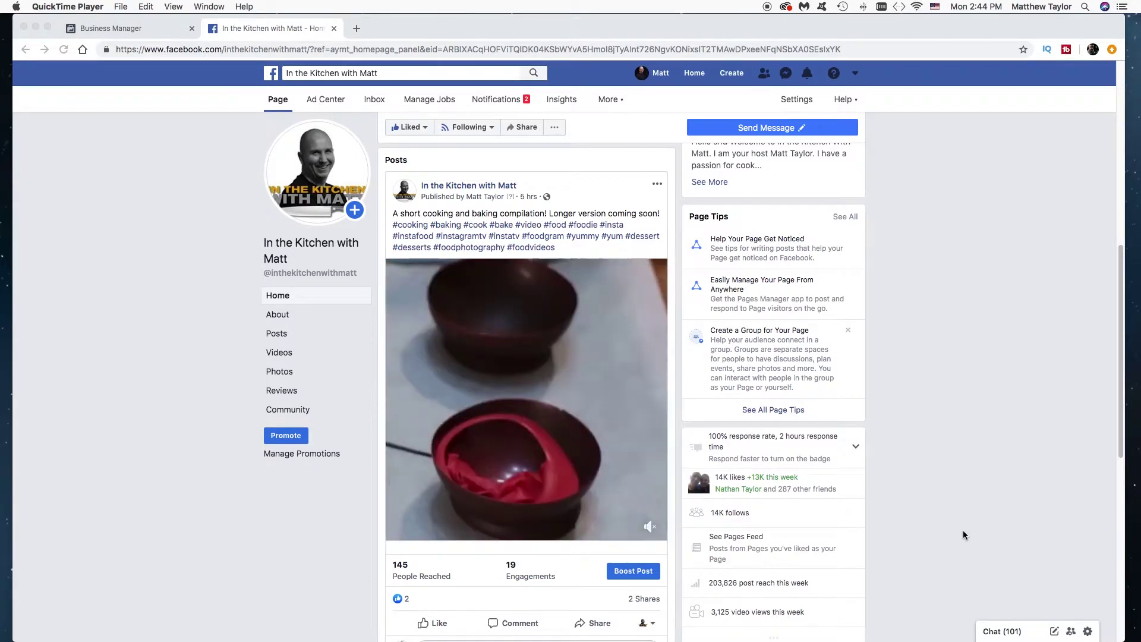
scroll(963, 530, "up", 10)
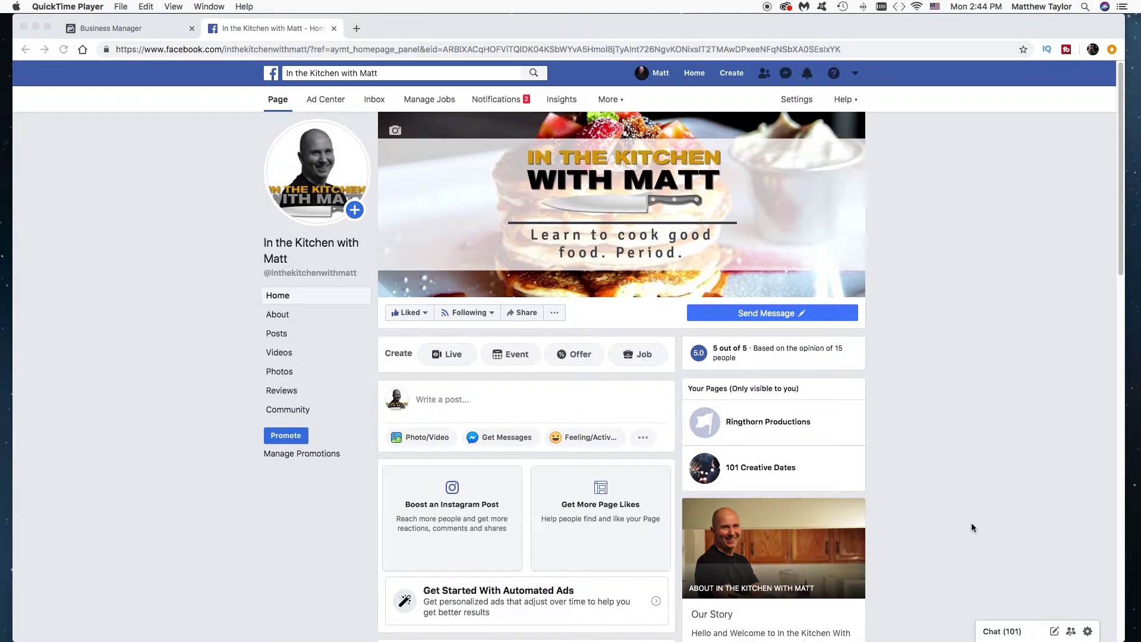
- View the Business Manager home and its business.facebook.com address, and return to the Facebook page
left_click(153, 35)
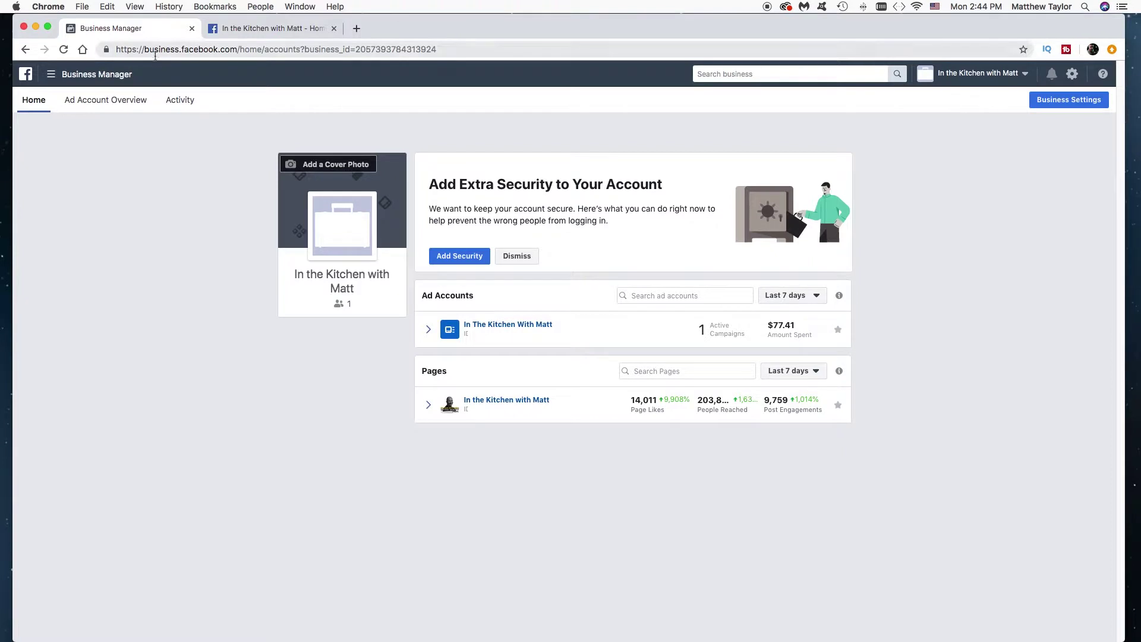
left_click_drag(144, 49, 235, 50)
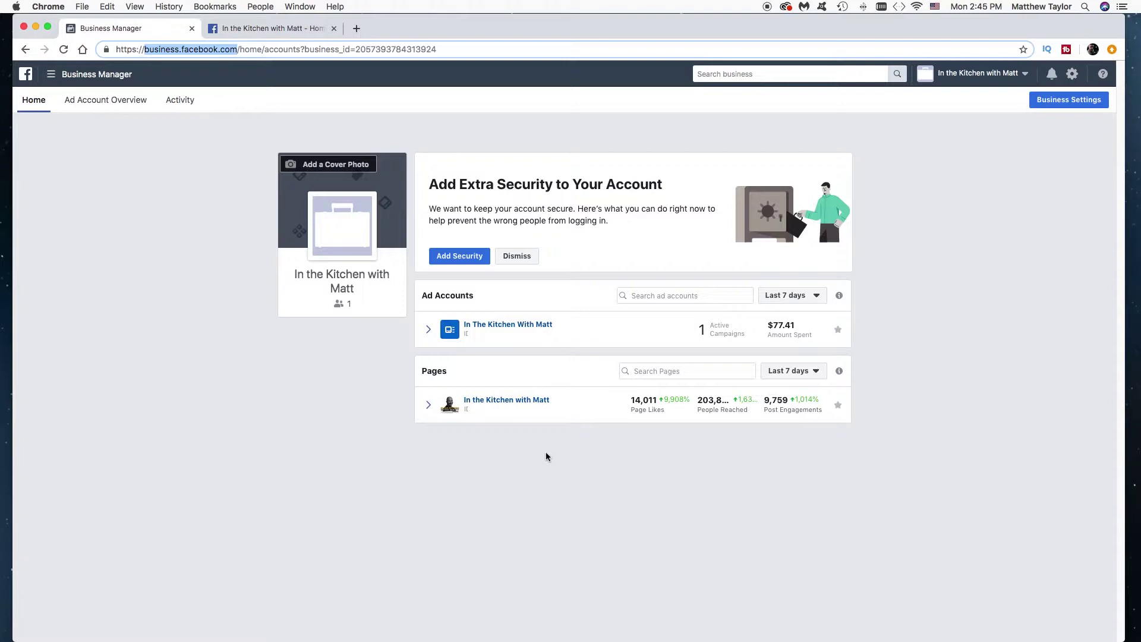
left_click(250, 28)
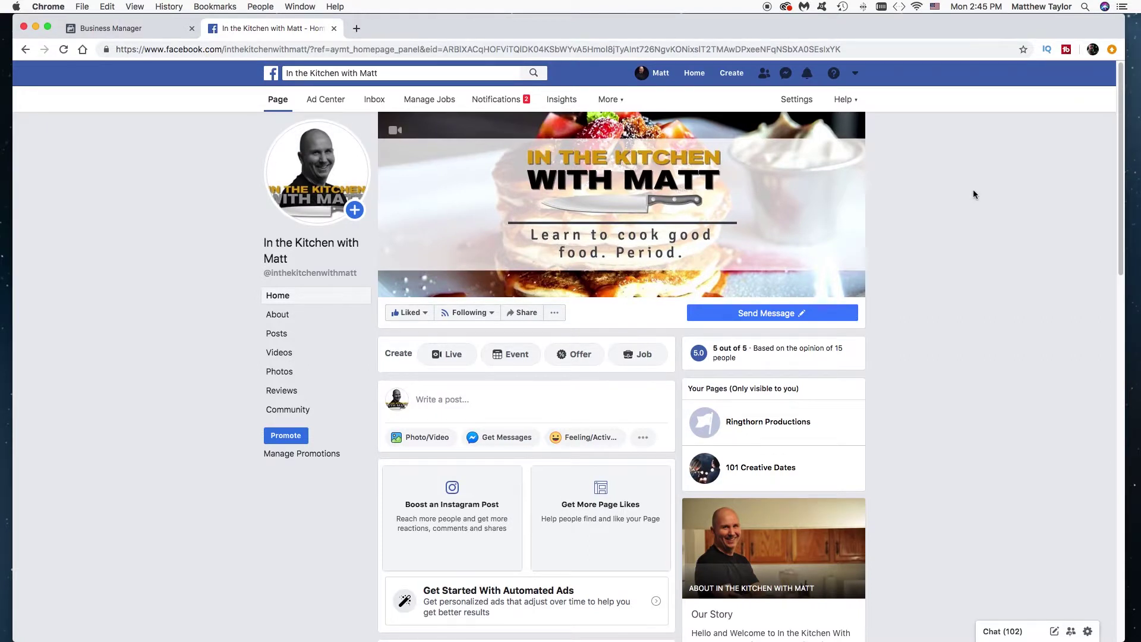
- Go from the Facebook page to the ad accounts, continue to Business Manager, and open Ads Manager
left_click(855, 76)
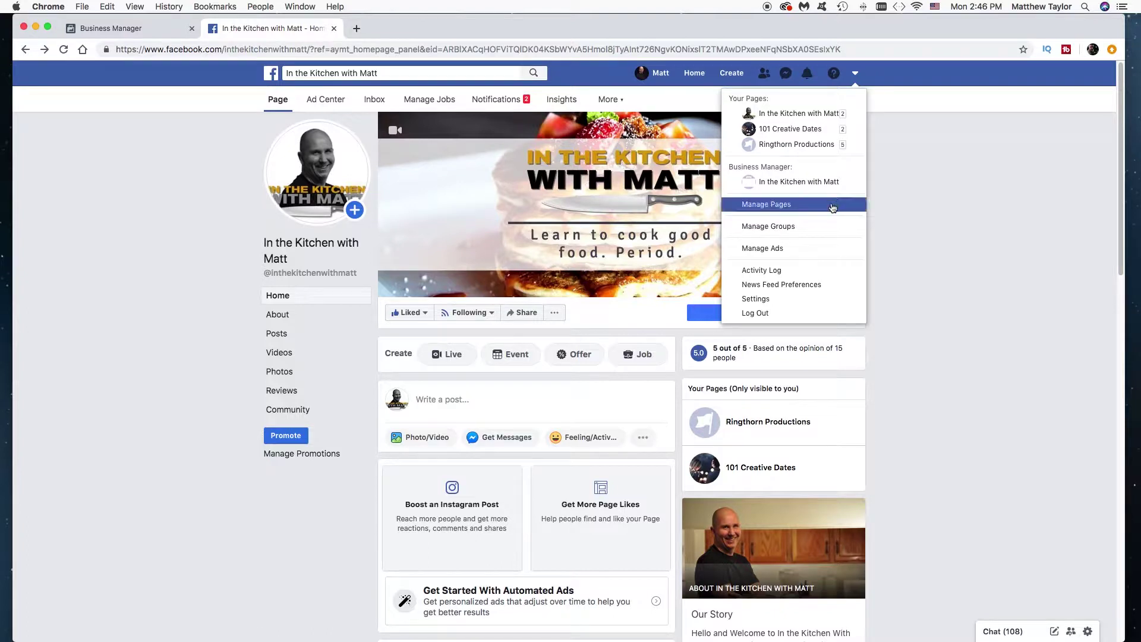
left_click(779, 250)
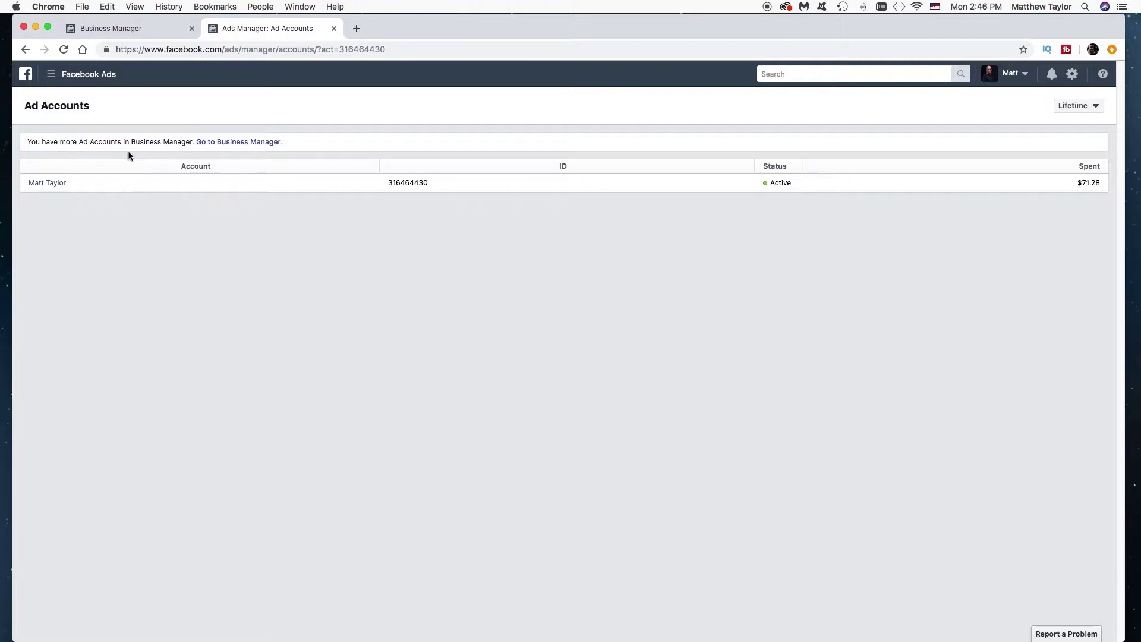
left_click(267, 144)
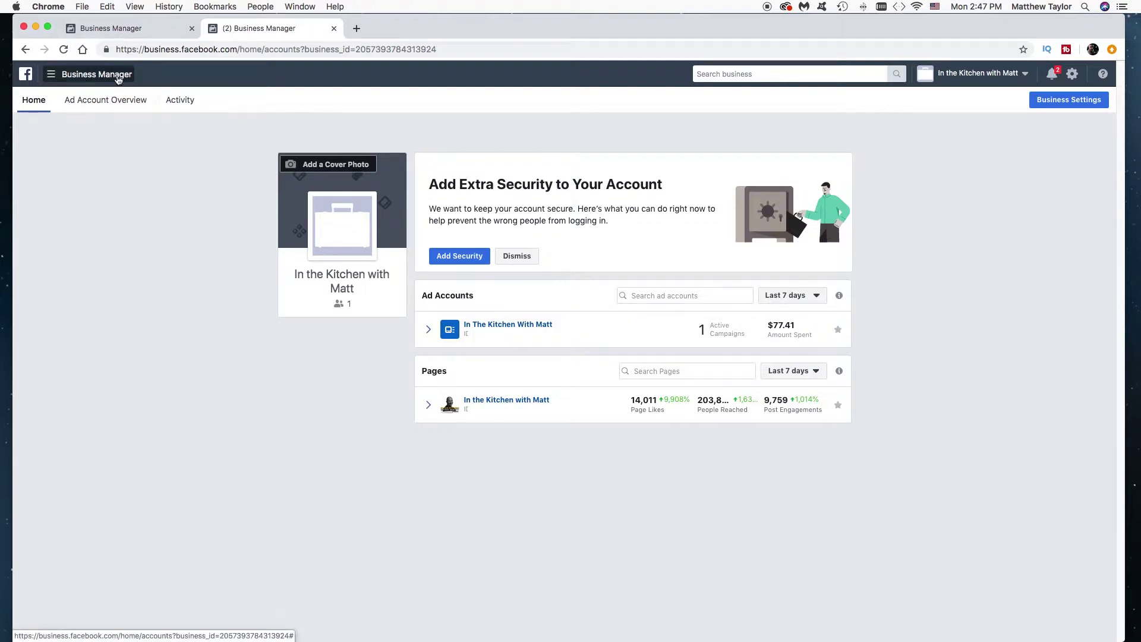
left_click(119, 80)
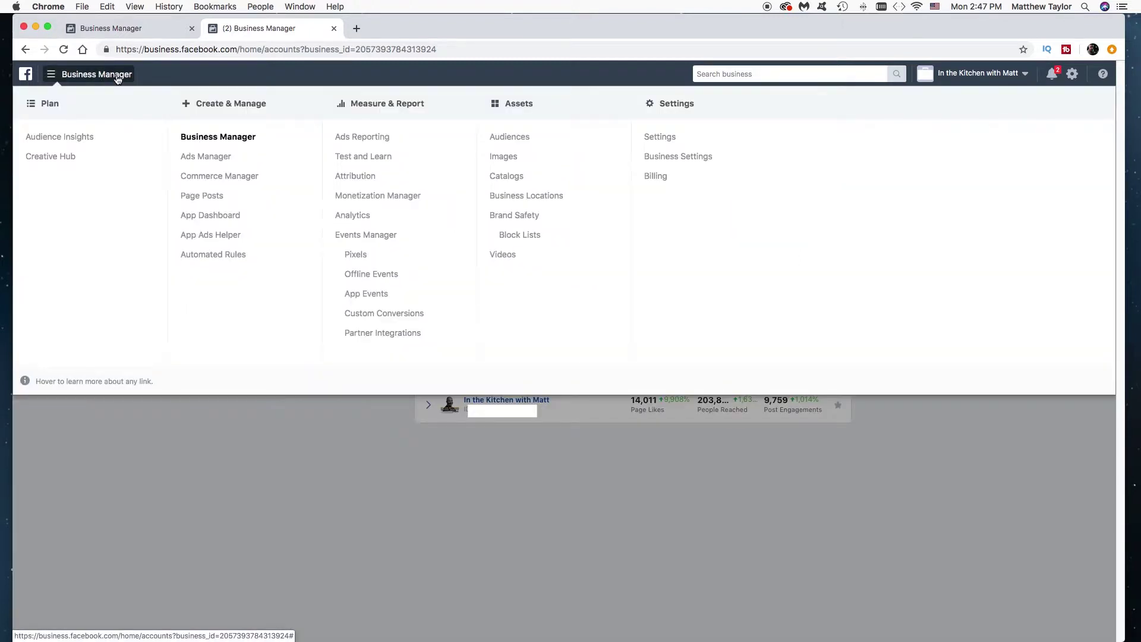
left_click(220, 159)
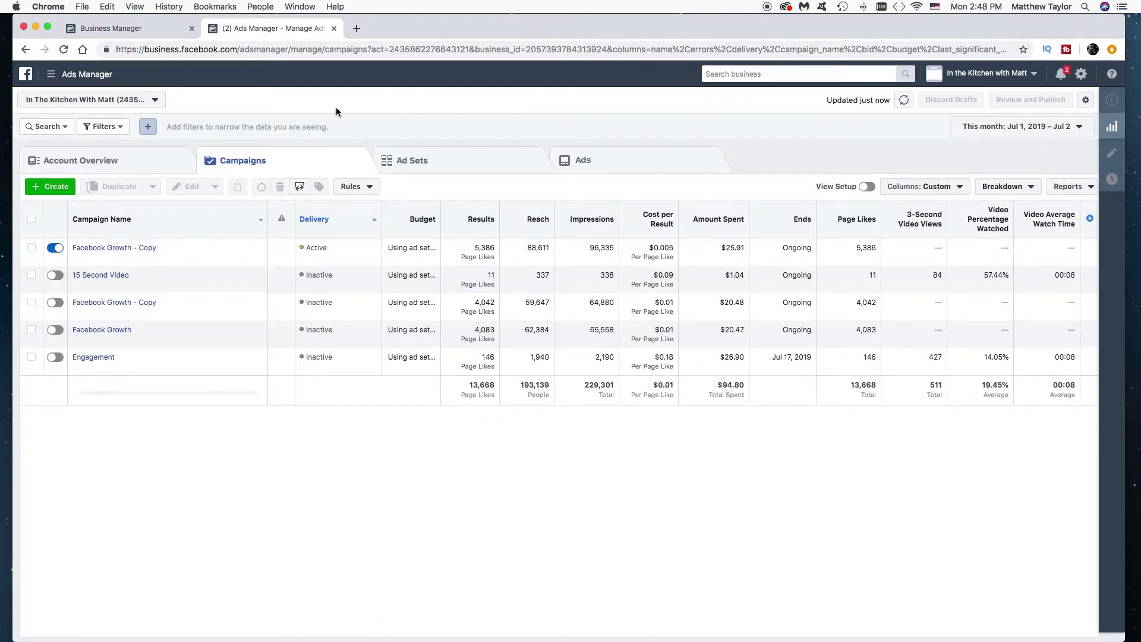
- Create a new campaign with the Engagement objective and Page likes as the engagement type
mouse_move(255, 282)
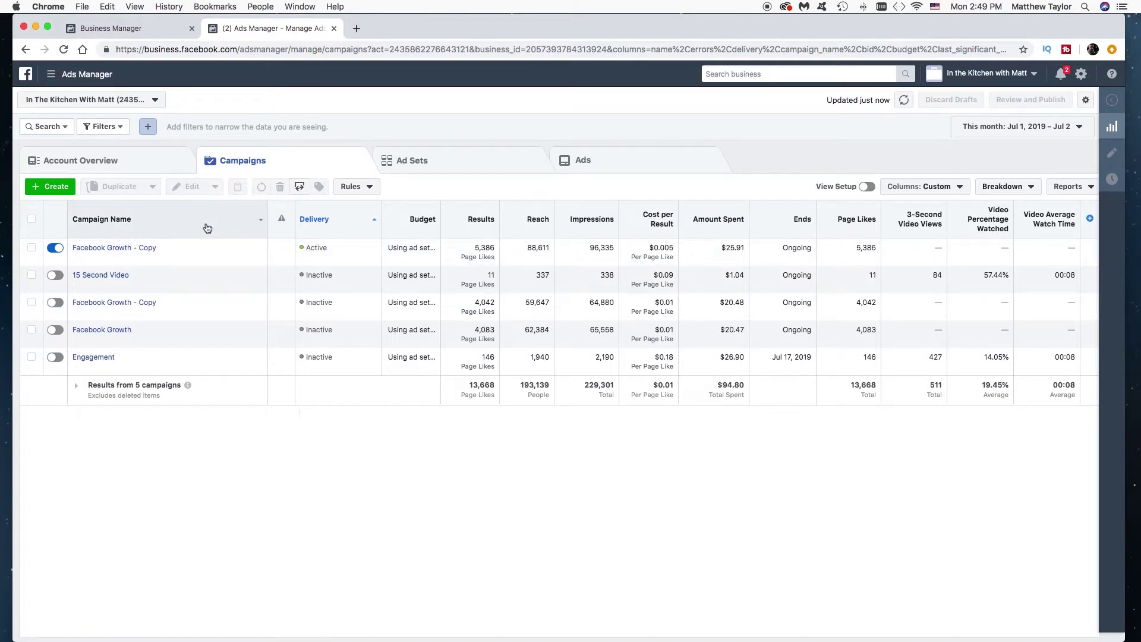
left_click(57, 187)
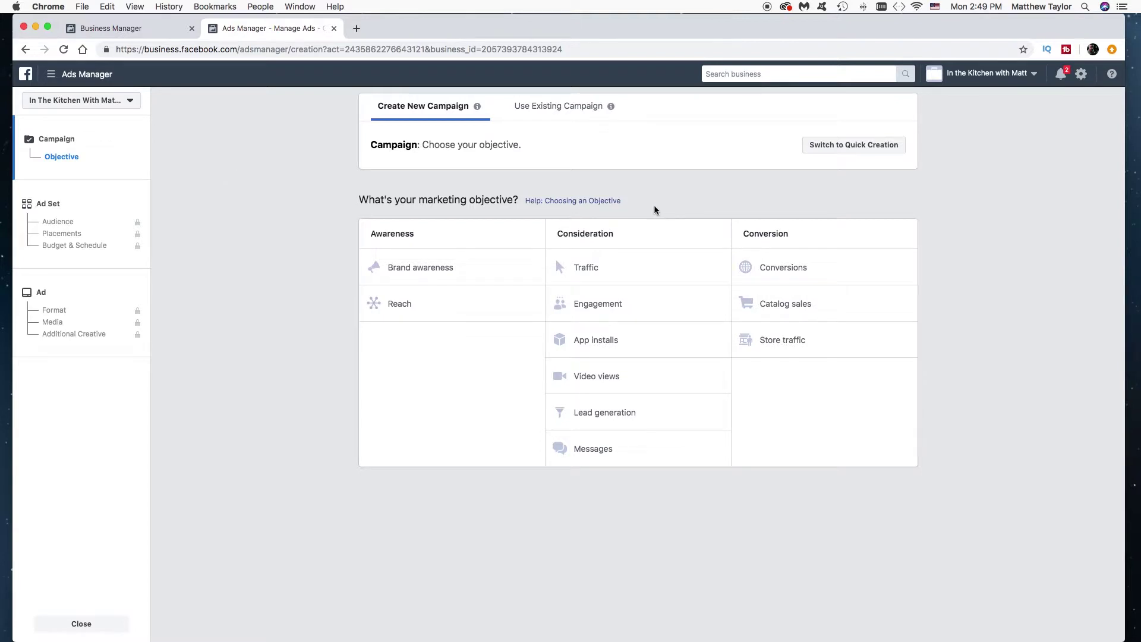
left_click(626, 301)
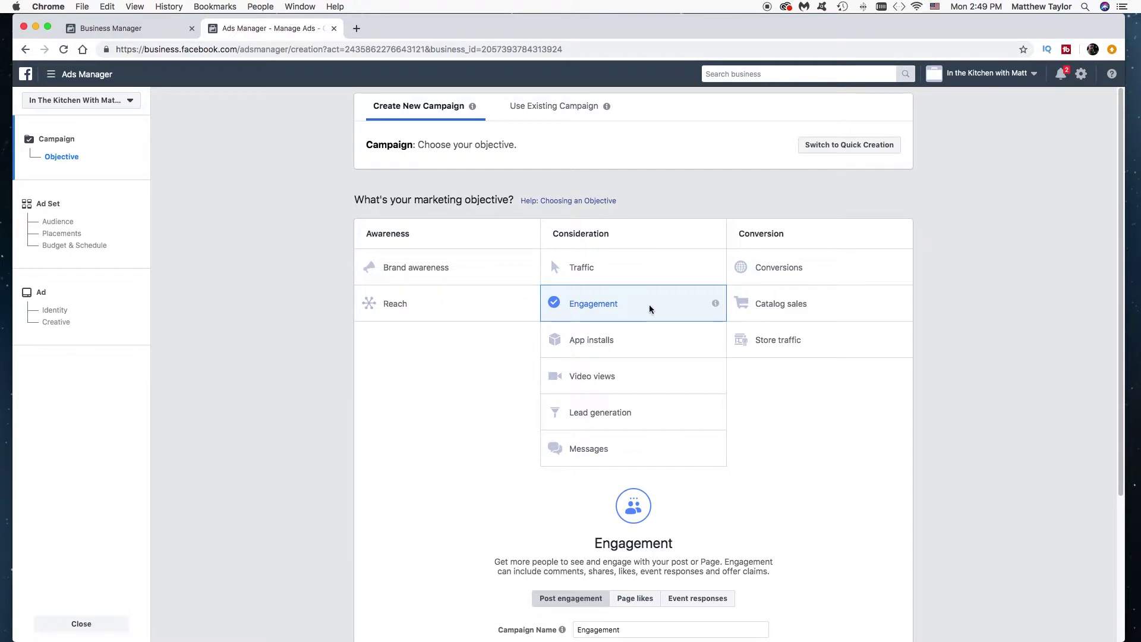
scroll(860, 413, "down", 2)
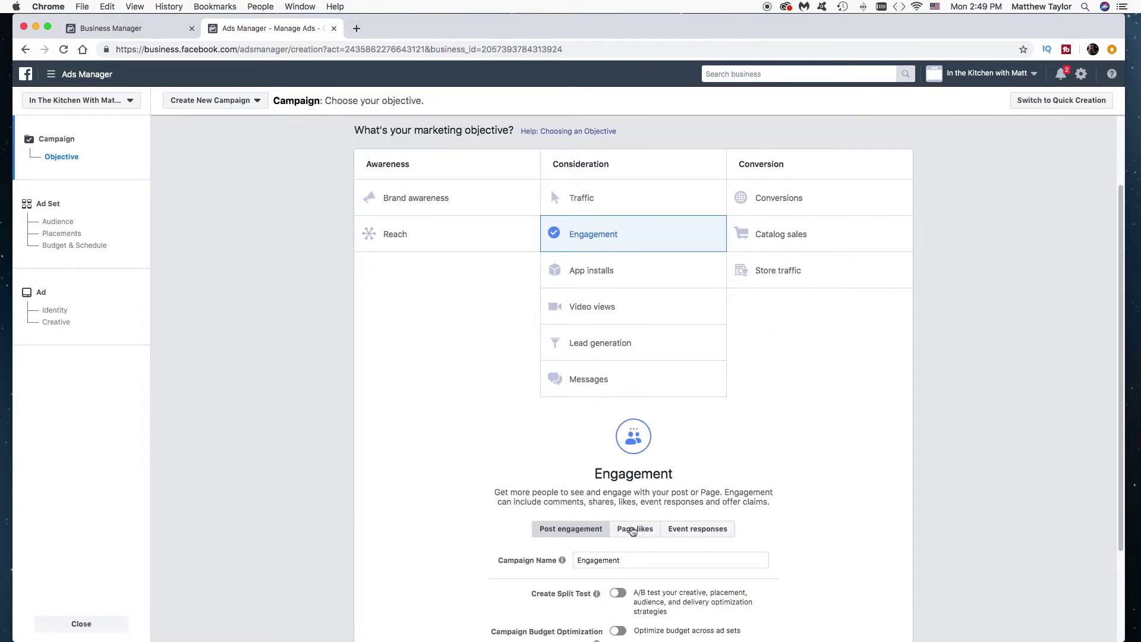
left_click(634, 534)
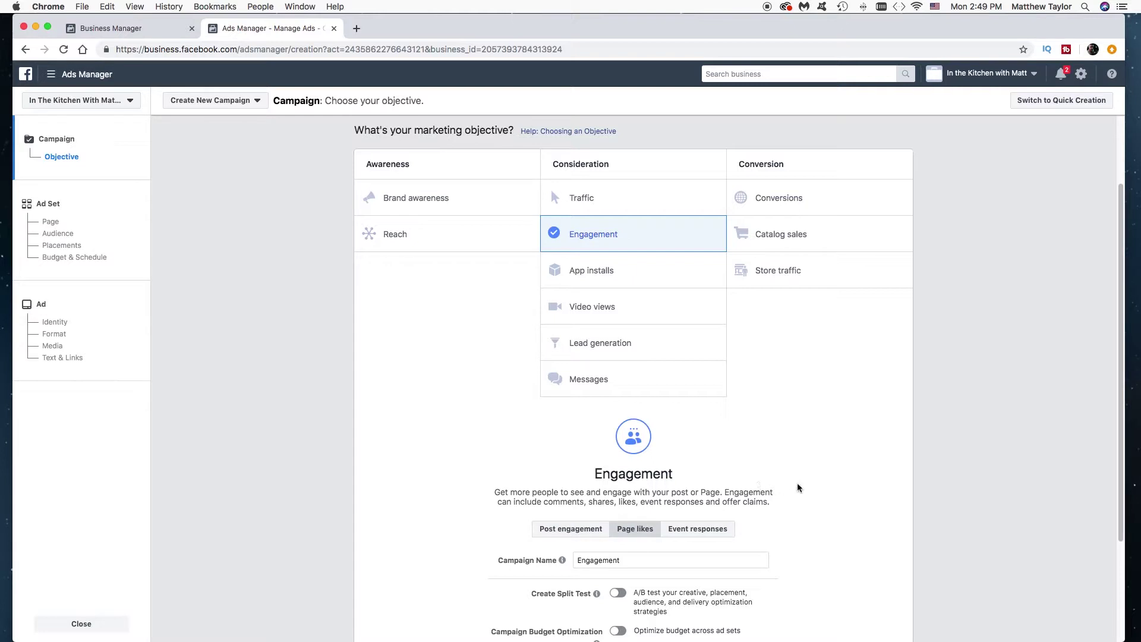
- Name the campaign "Facebook Growth" and continue to the ad set settings
scroll(832, 456, "down", 2)
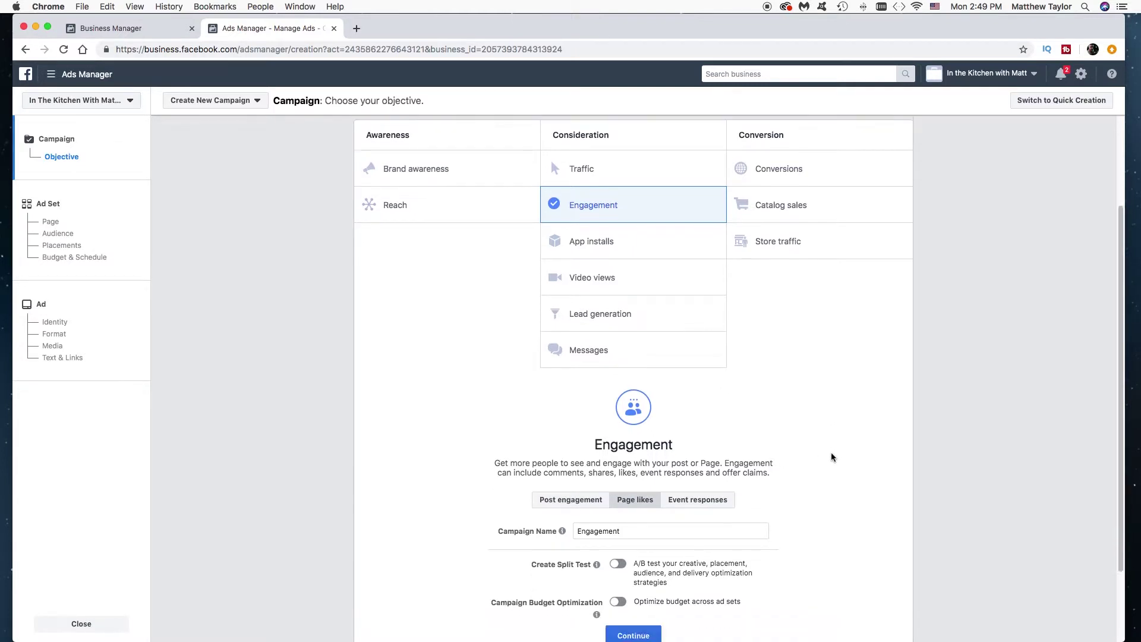
left_click_drag(636, 486, 578, 483)
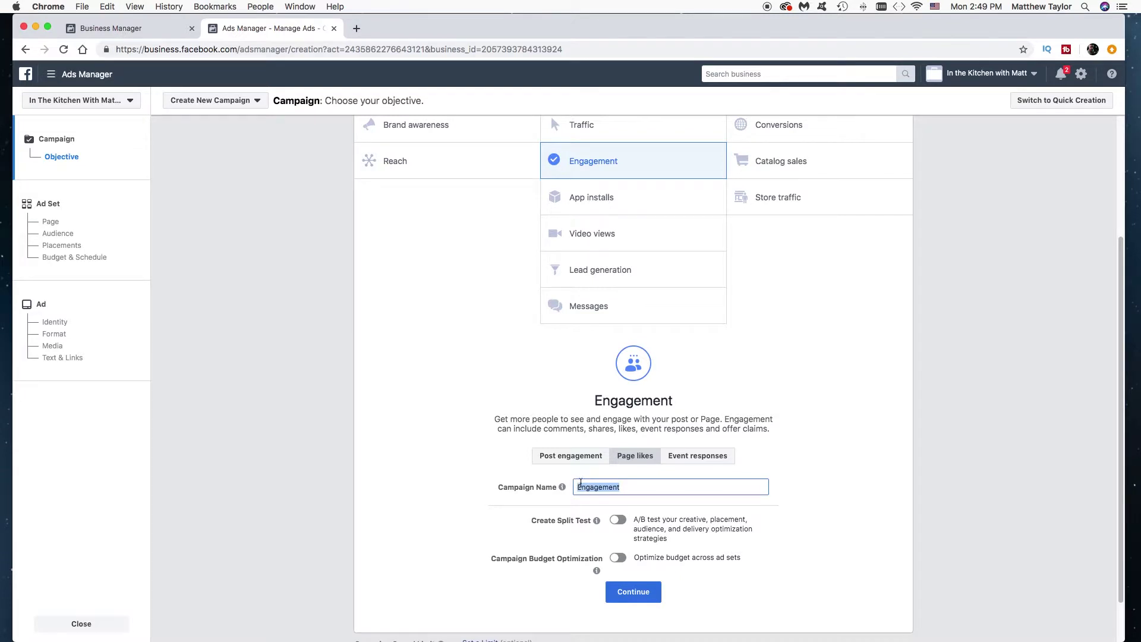
type("Faceboo")
type("k ")
type("B")
type("Growth")
left_click(647, 598)
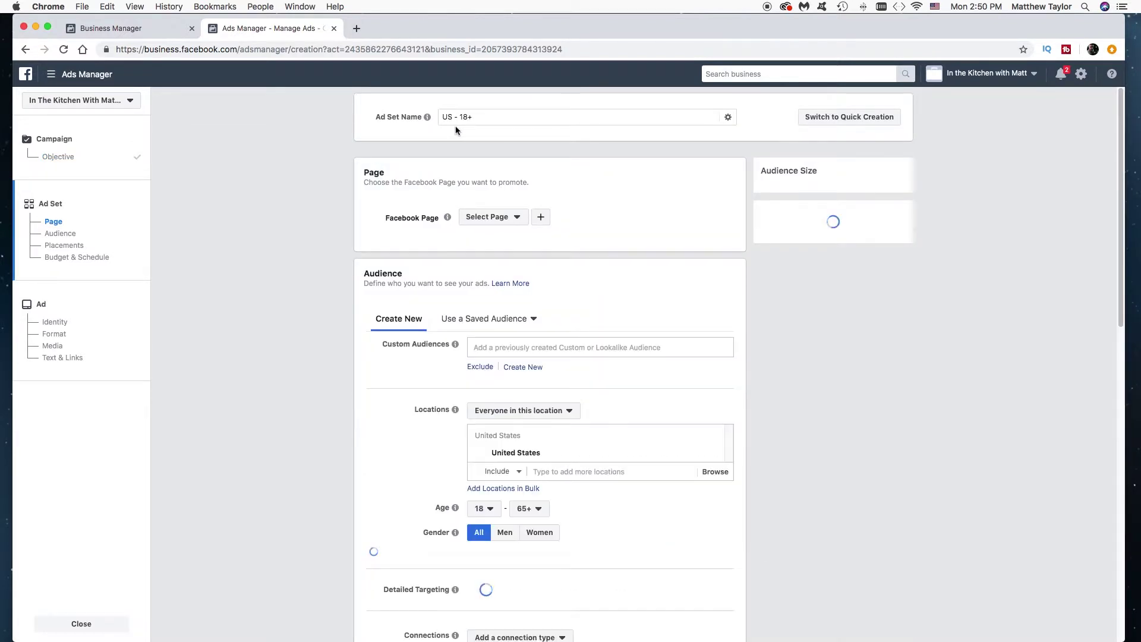
- Rename the ad set as "Facebook Growth 1"
left_click(428, 115)
left_click_drag(427, 113, 433, 108)
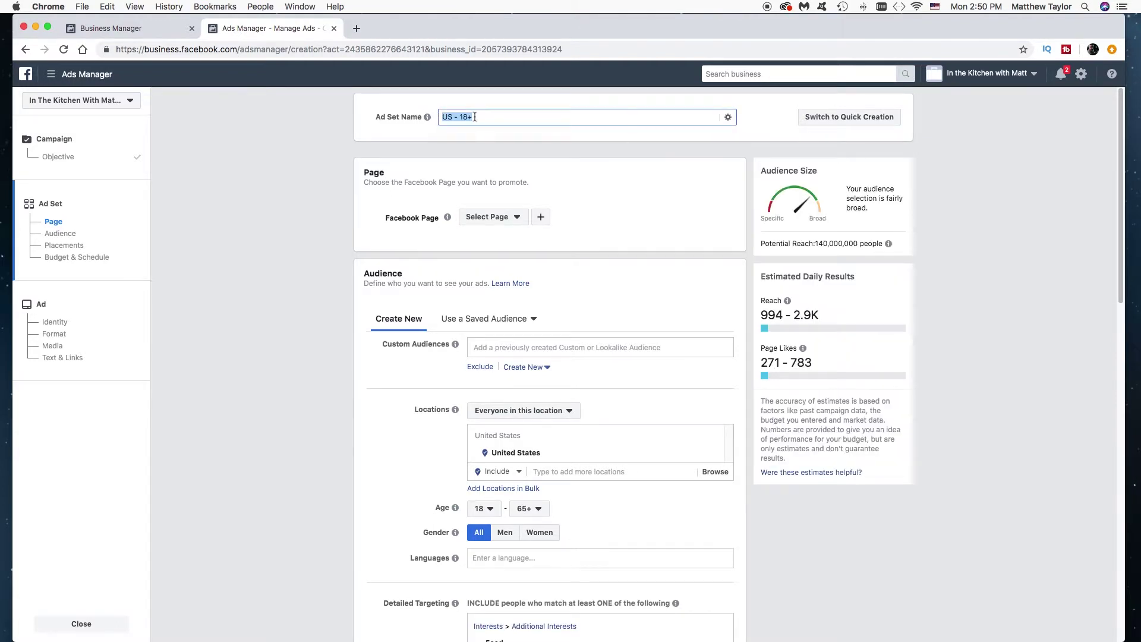
type("Facebook Growth 1")
left_click(423, 145)
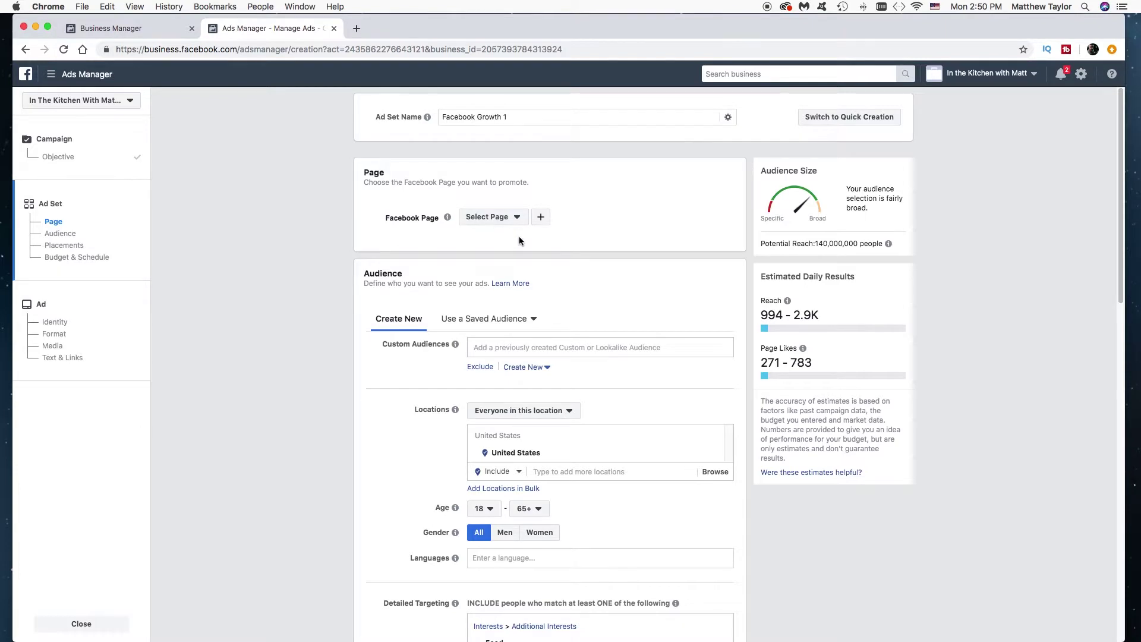
- Choose In the Kitchen with Matt as the Facebook page to promote
left_click(519, 220)
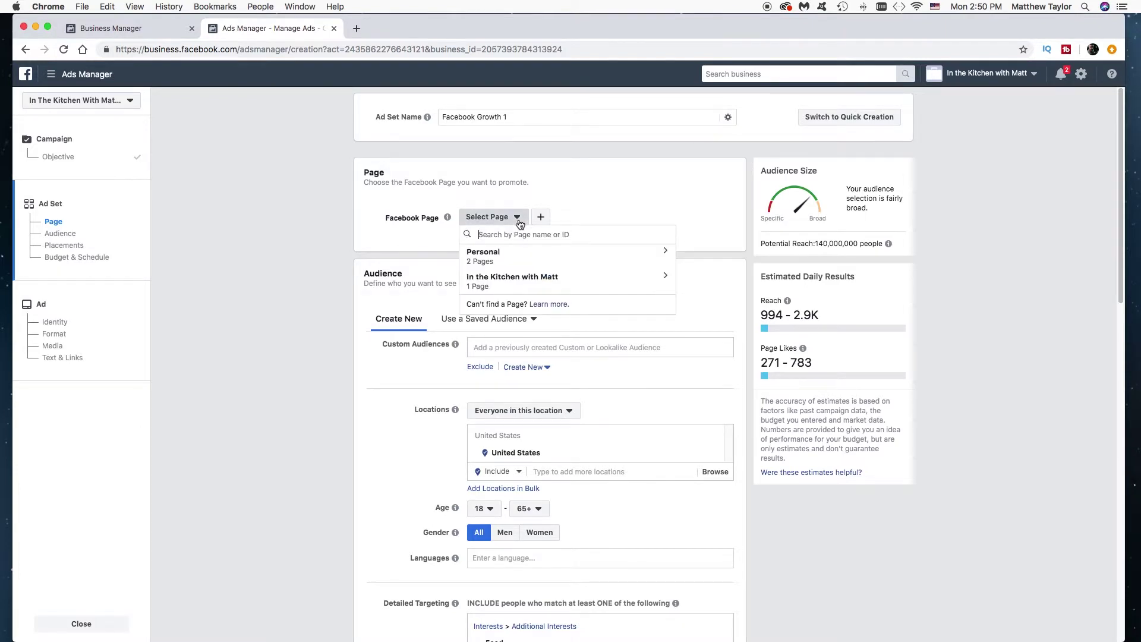
left_click(522, 281)
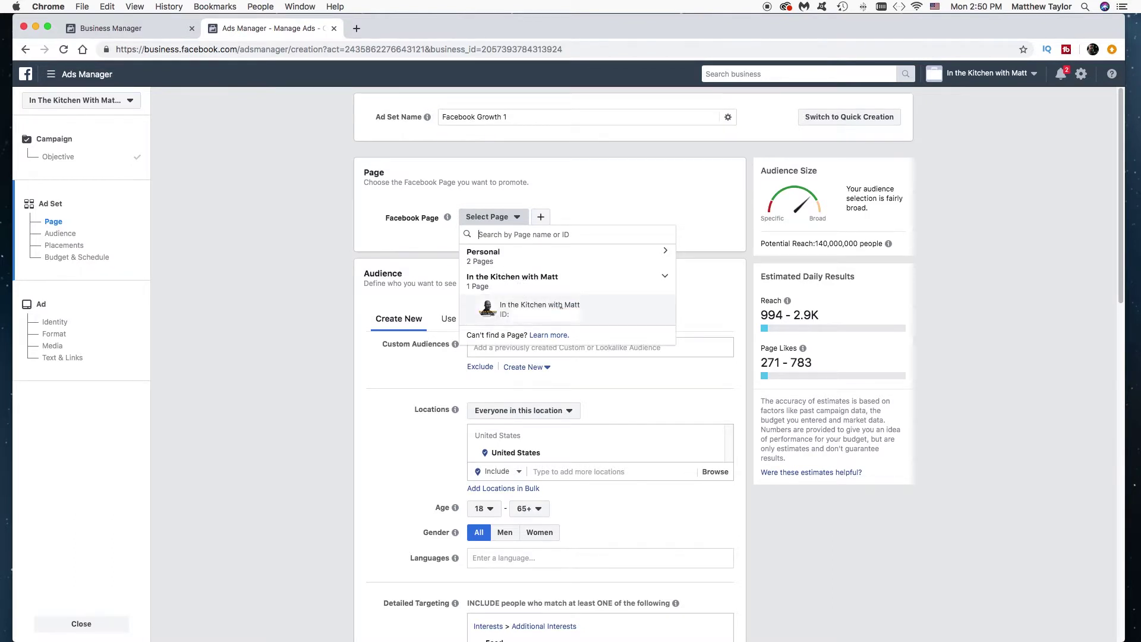
left_click(561, 306)
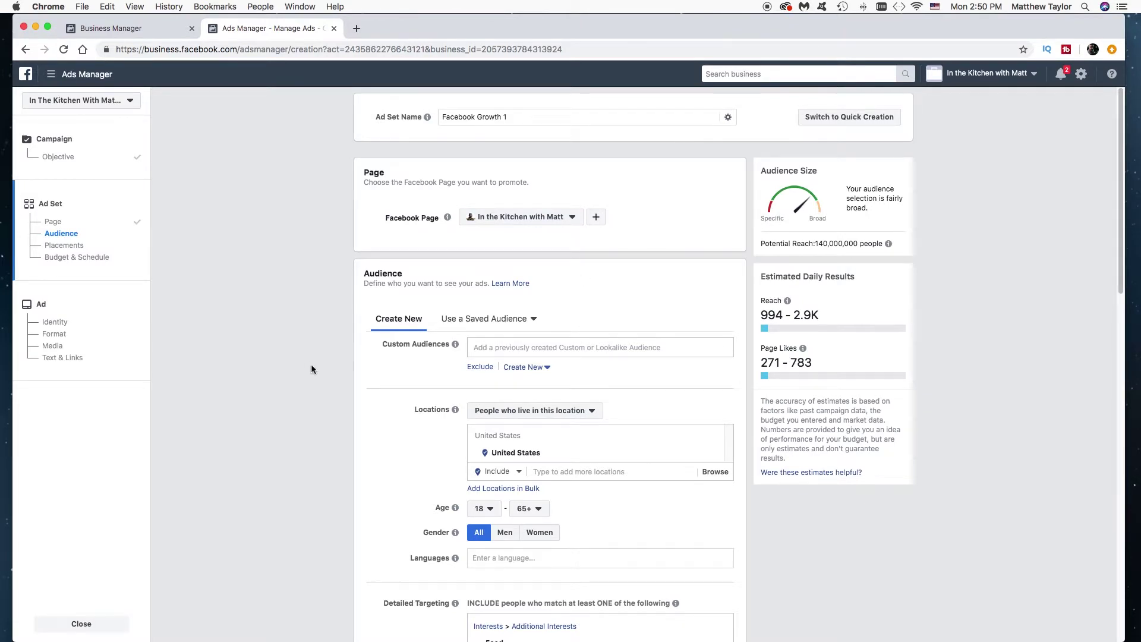
- Replace the United States with Worldwide as the included audience location
scroll(324, 397, "down", 1)
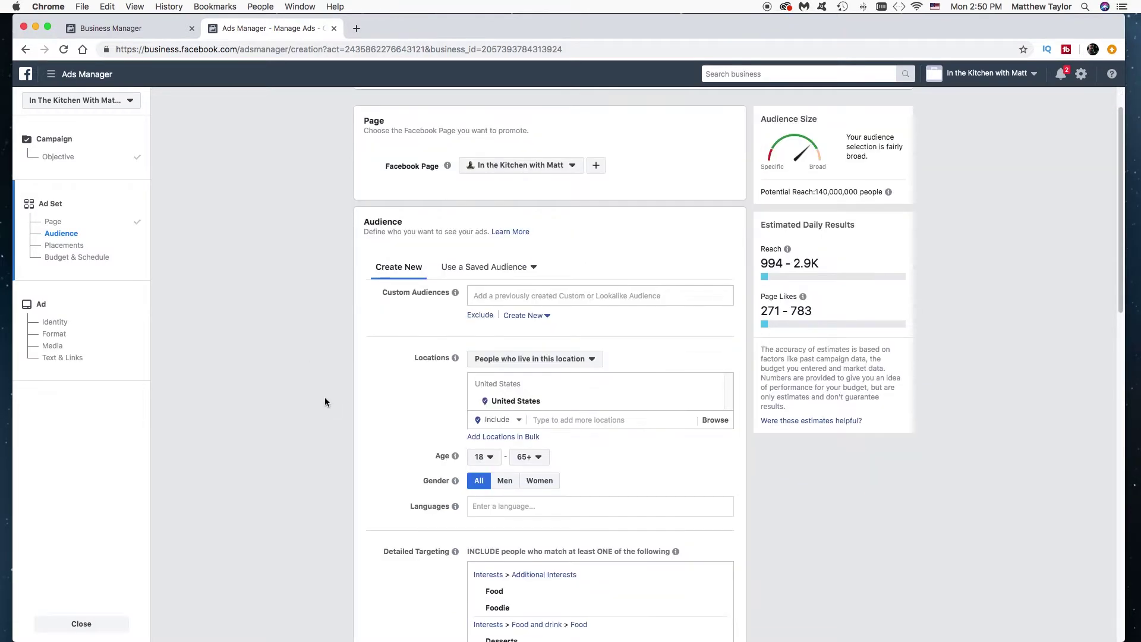
left_click(713, 386)
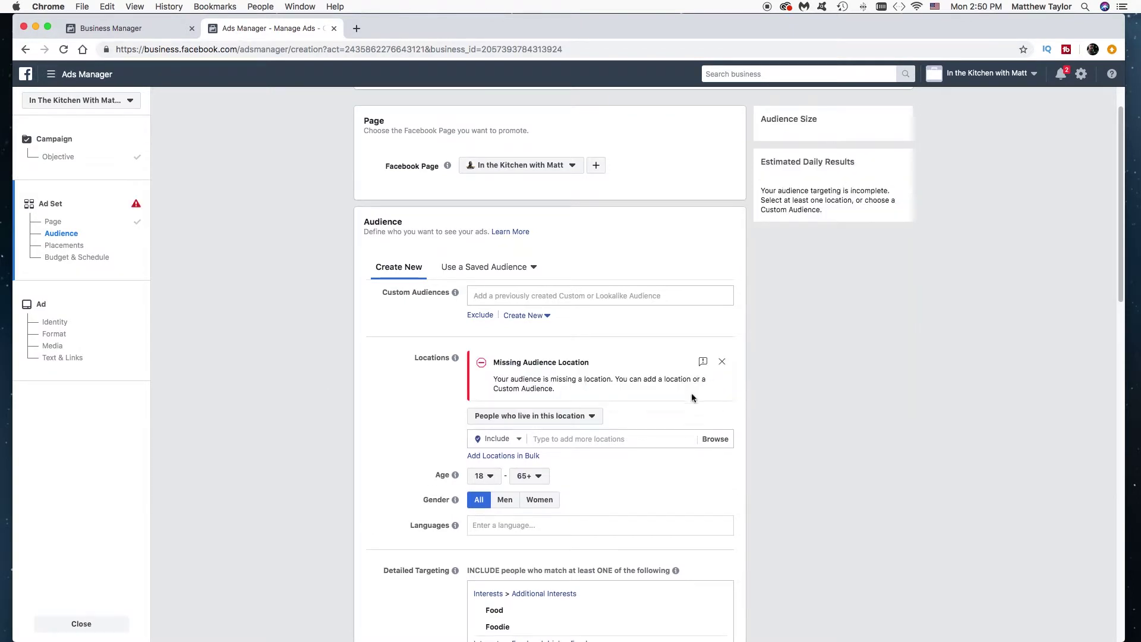
left_click(566, 439)
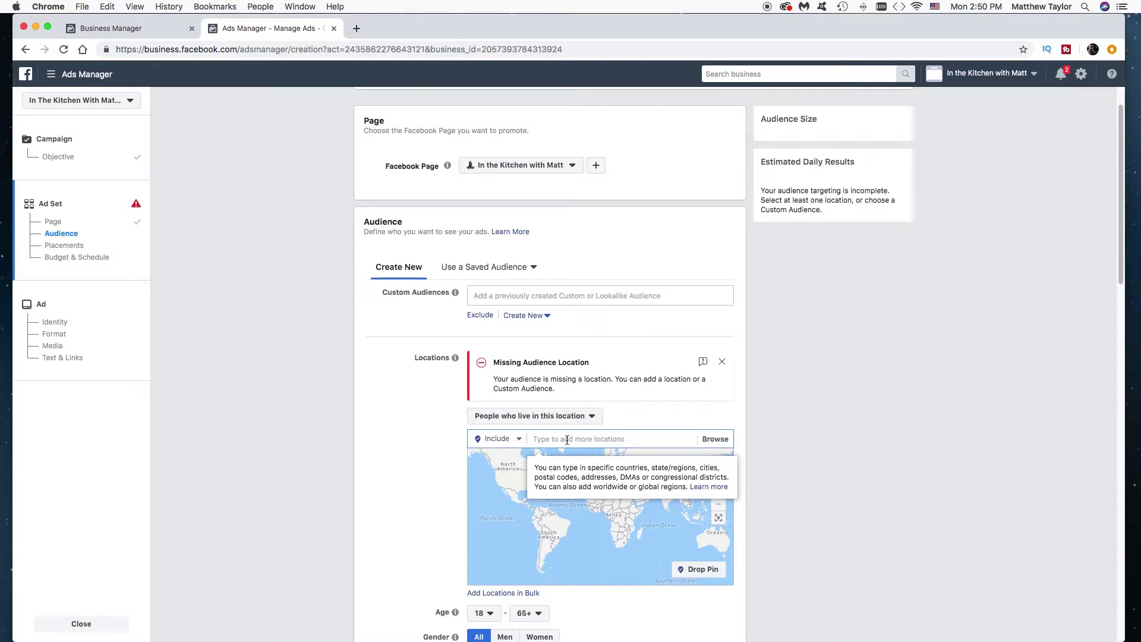
type("Worldwide")
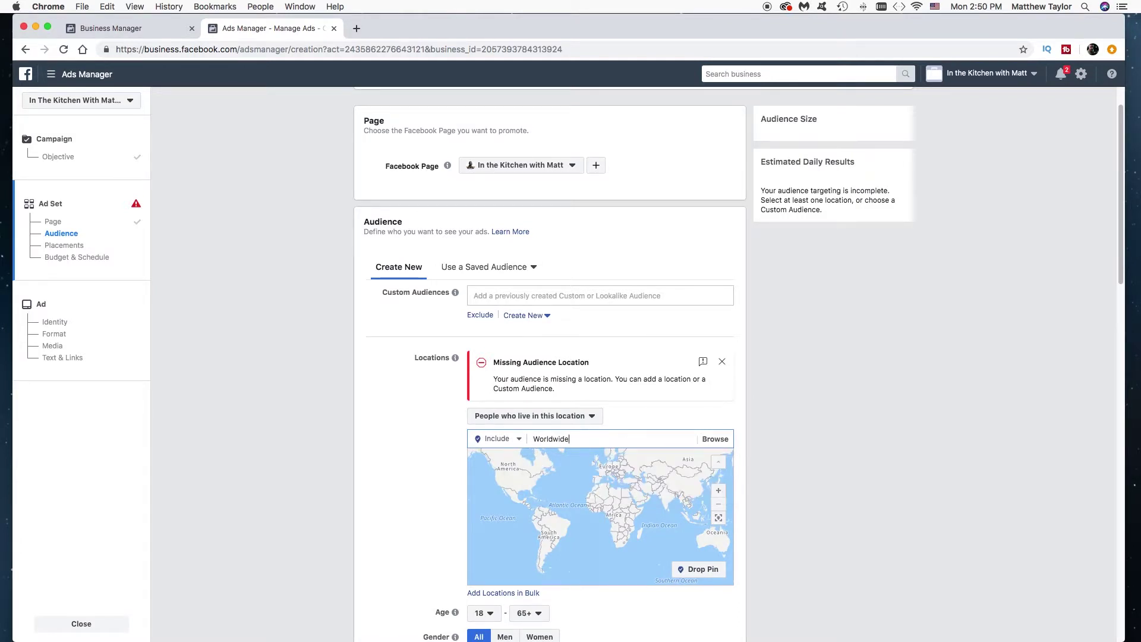
left_click(542, 457)
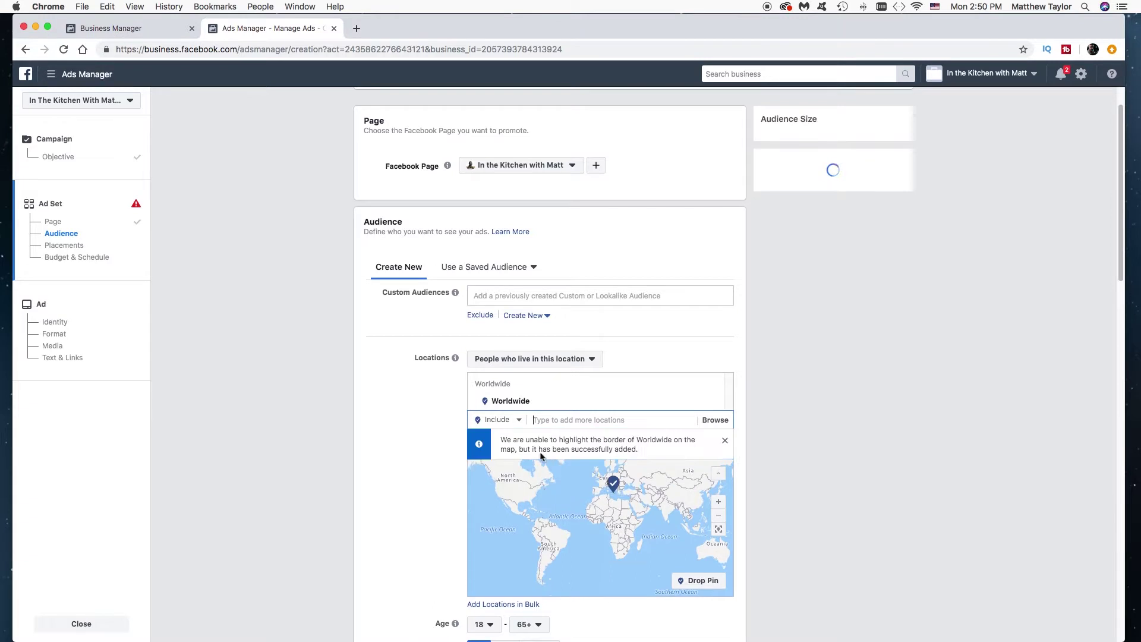
- Switch the location targeting to exclusion and exclude the state of California from the worldwide audience
left_click(518, 424)
left_click(492, 451)
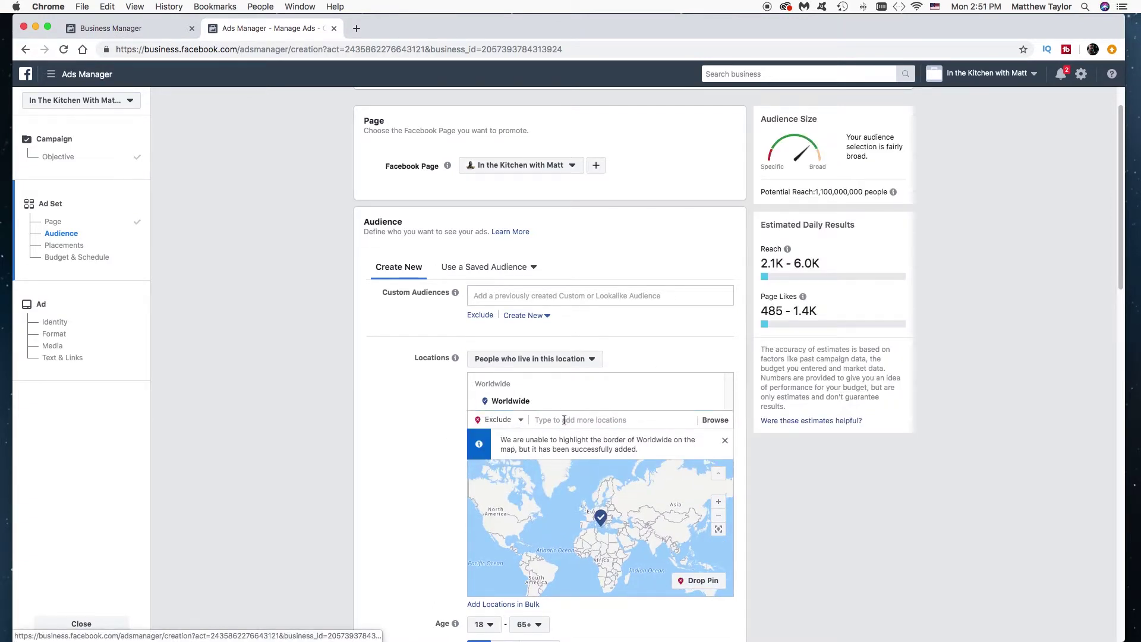
left_click(557, 418)
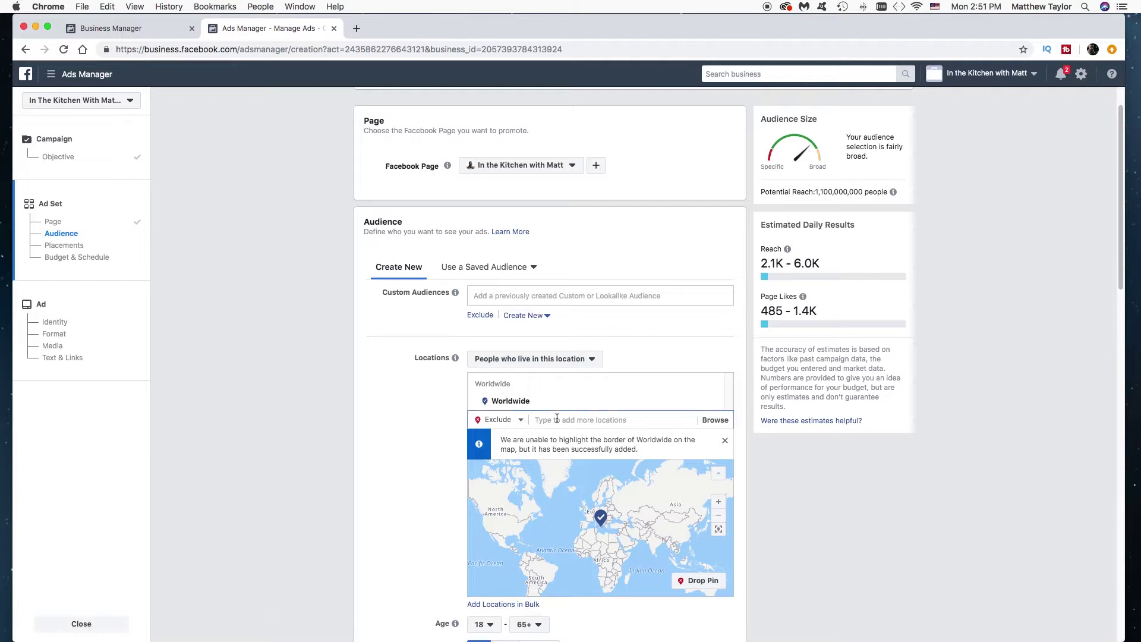
type("California")
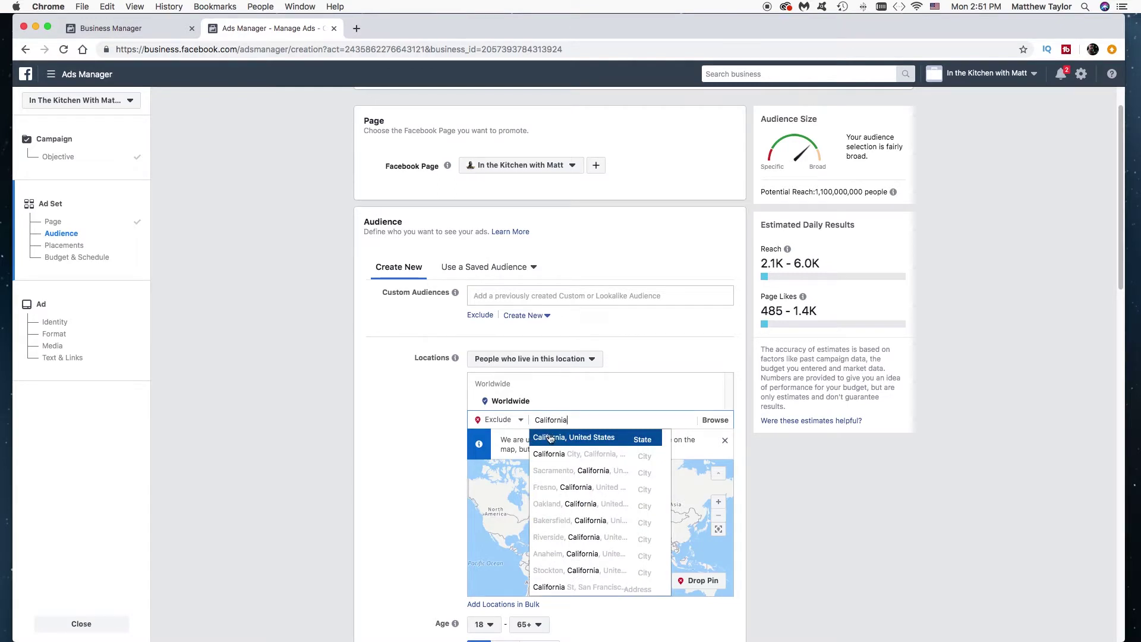
key("Return")
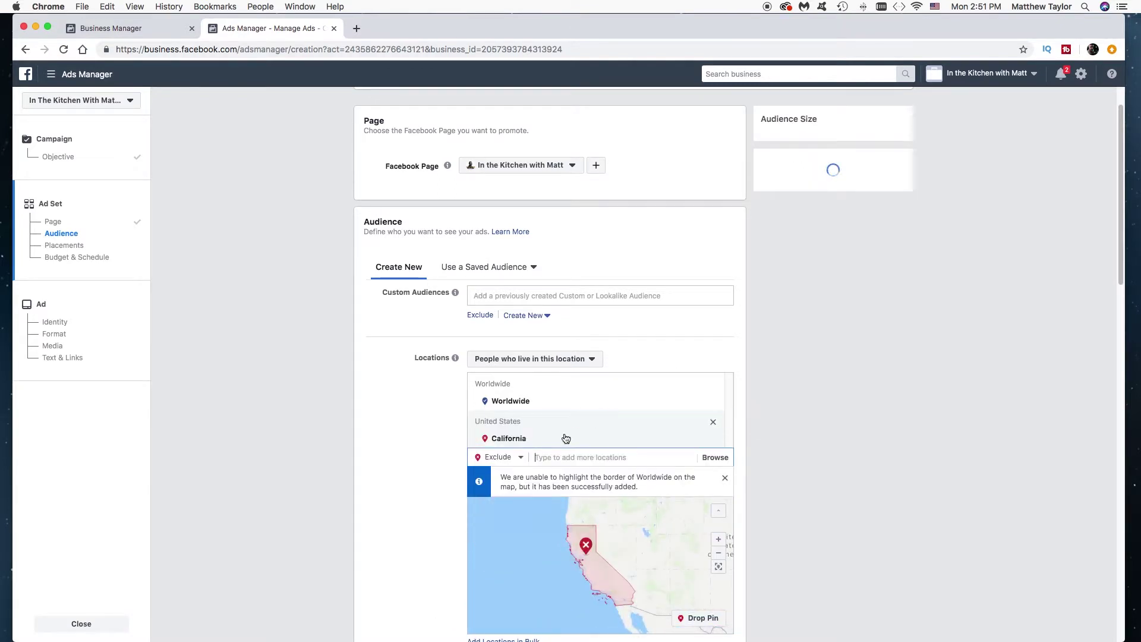
- Exclude the states of New York and Texas from the audience locations
type("New yo")
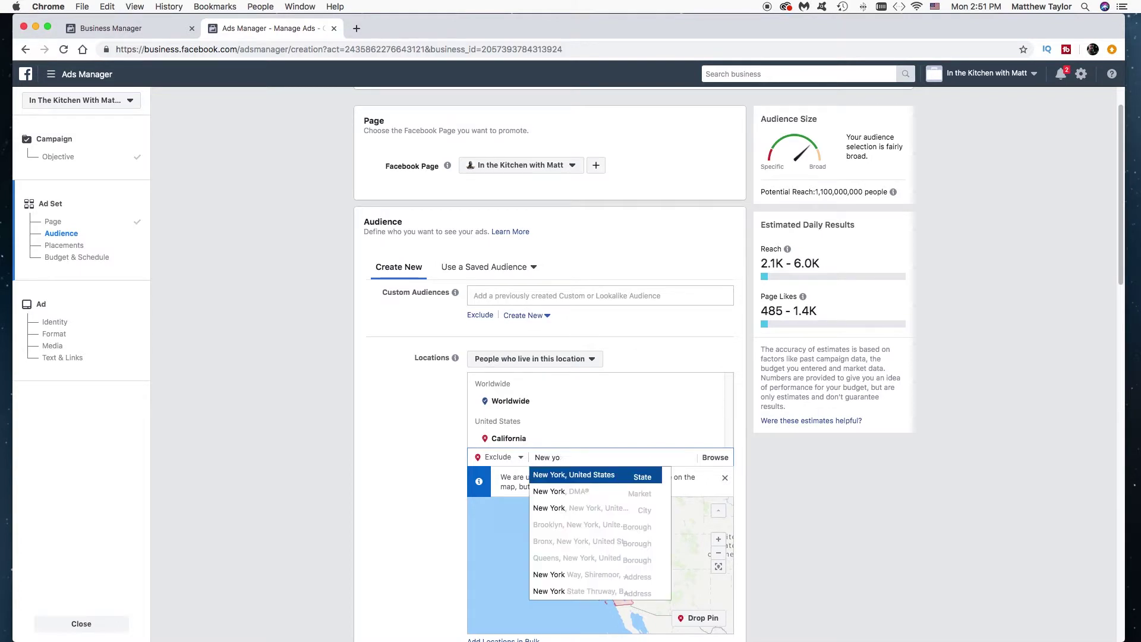
type("rYork")
left_click(567, 475)
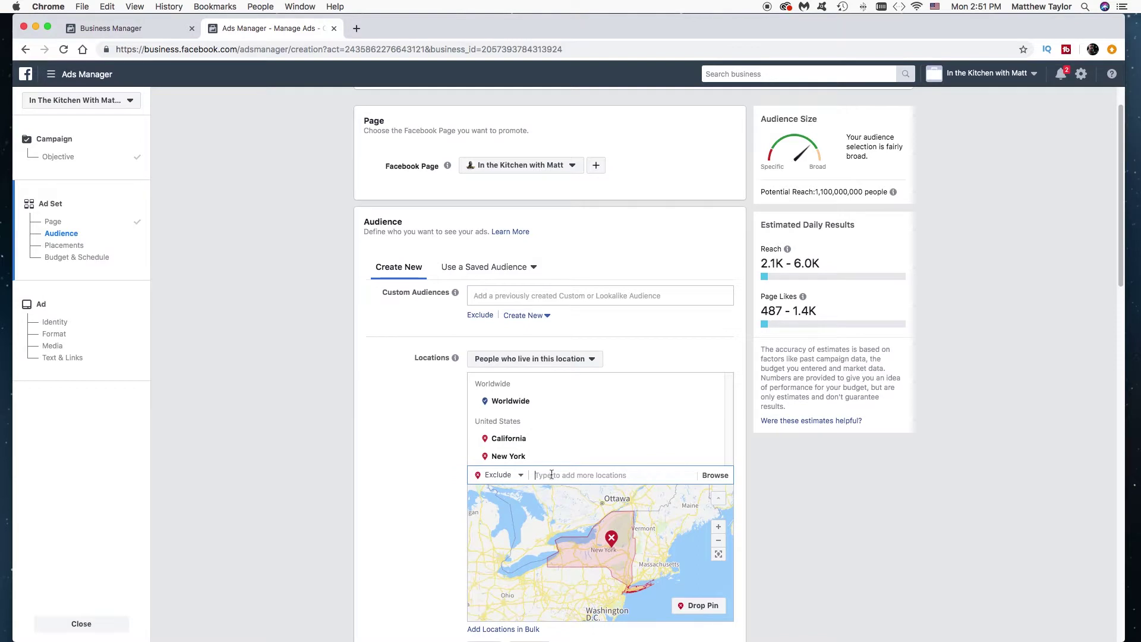
type("Texas")
left_click(554, 496)
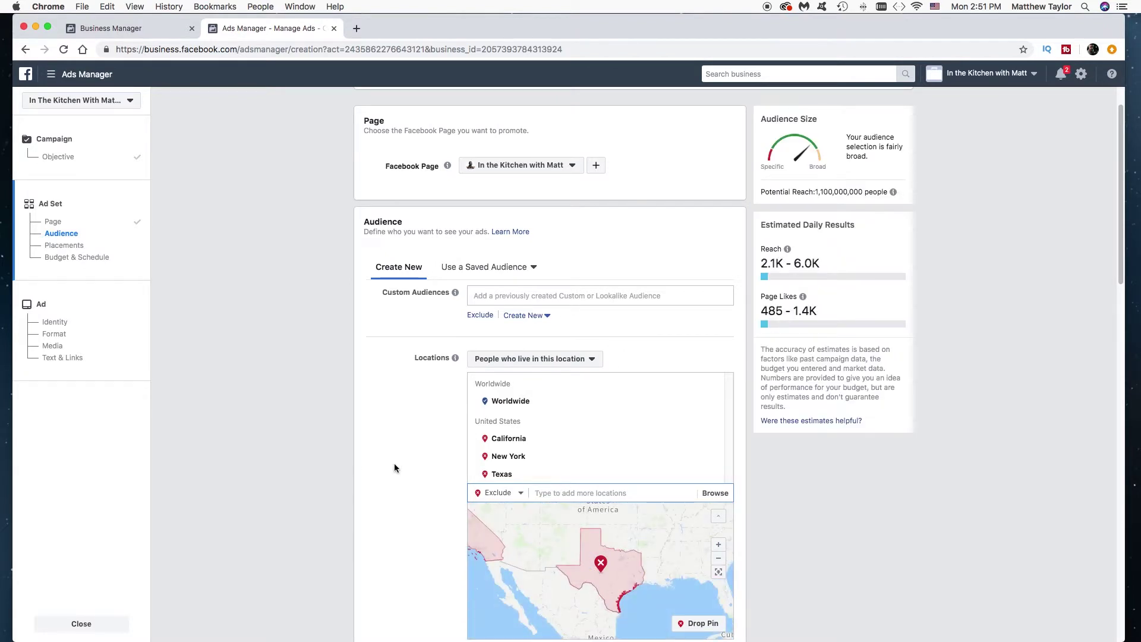
- Set the audience's maximum age to 50
scroll(408, 468, "down", 2)
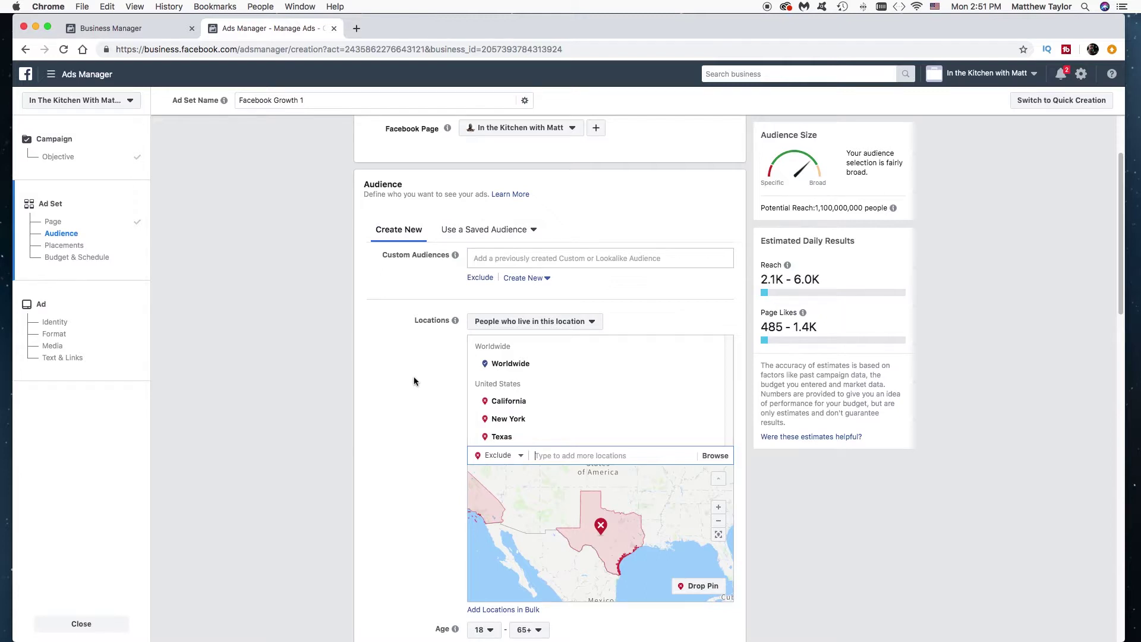
scroll(417, 379, "down", 2)
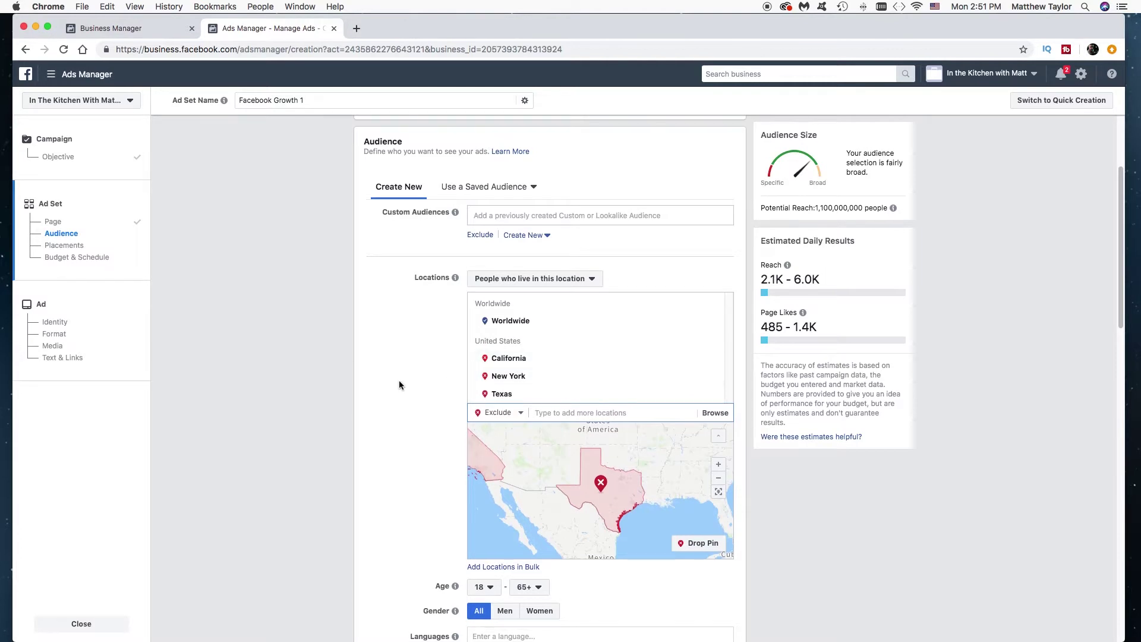
scroll(399, 384, "down", 3)
scroll(399, 384, "down", 1)
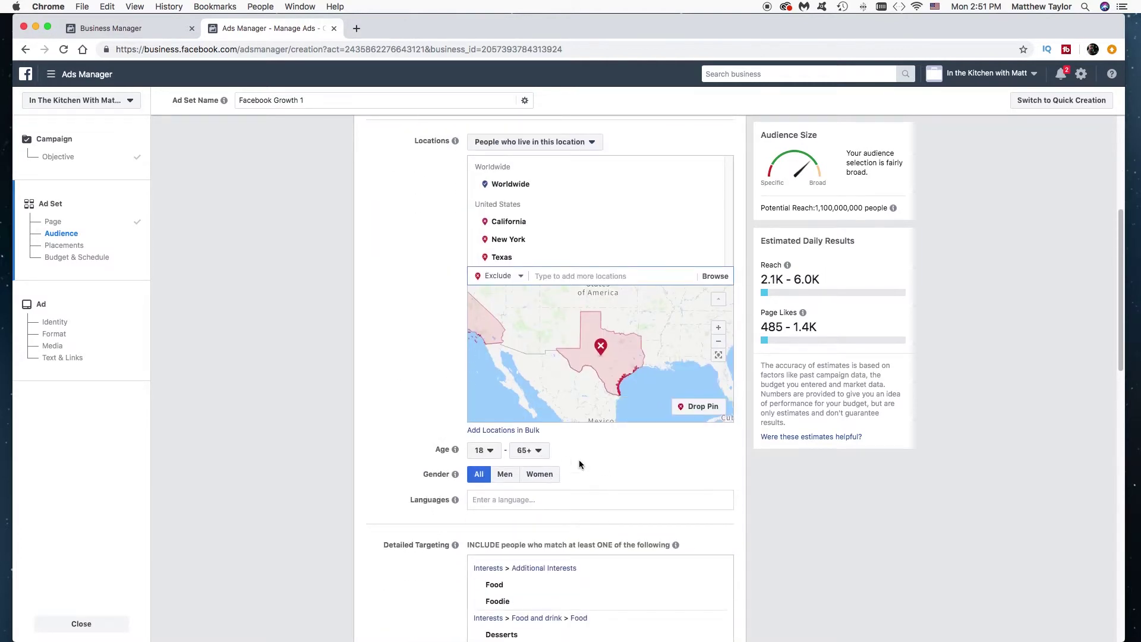
left_click(540, 452)
scroll(535, 531, "up", 5)
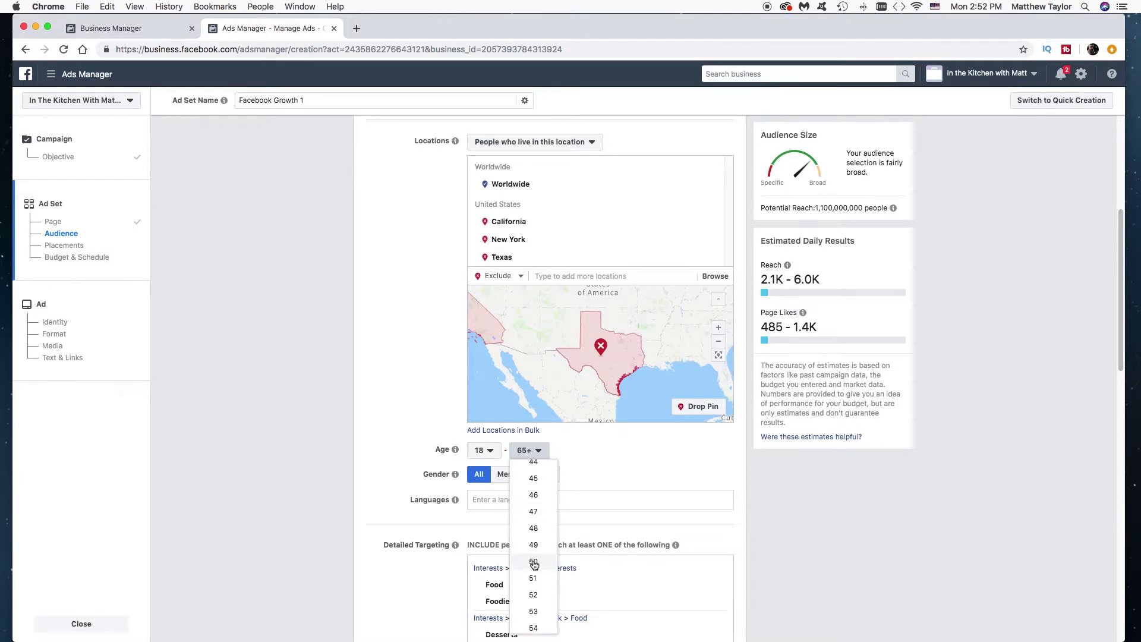
left_click(533, 564)
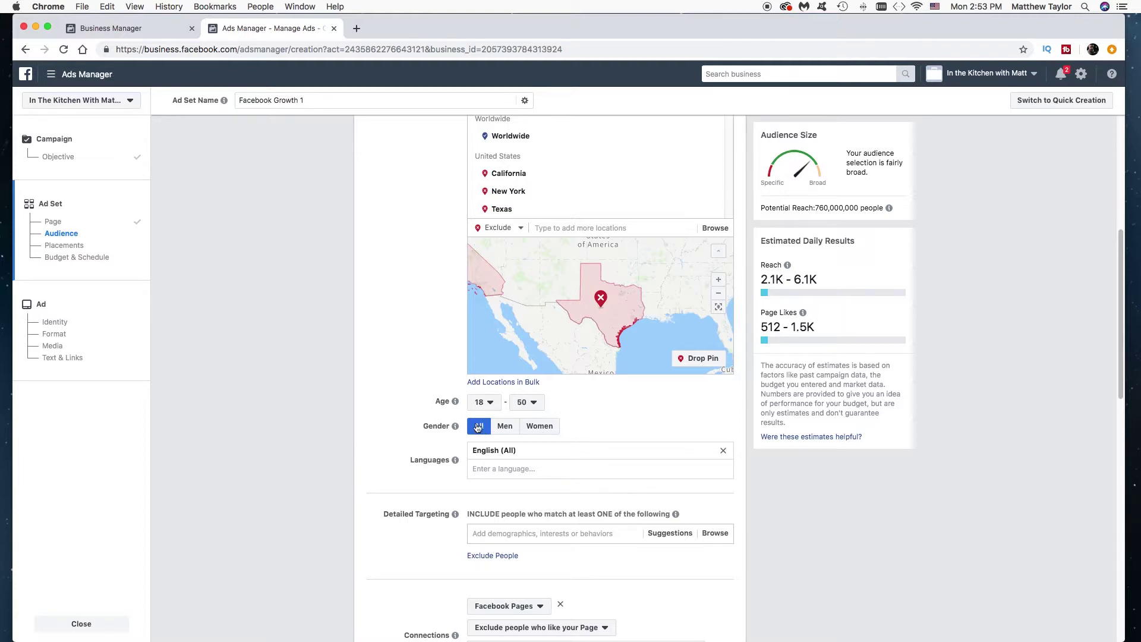
- Add the interest Food to the detailed targeting as an inclusion criterion
scroll(491, 418, "down", 2)
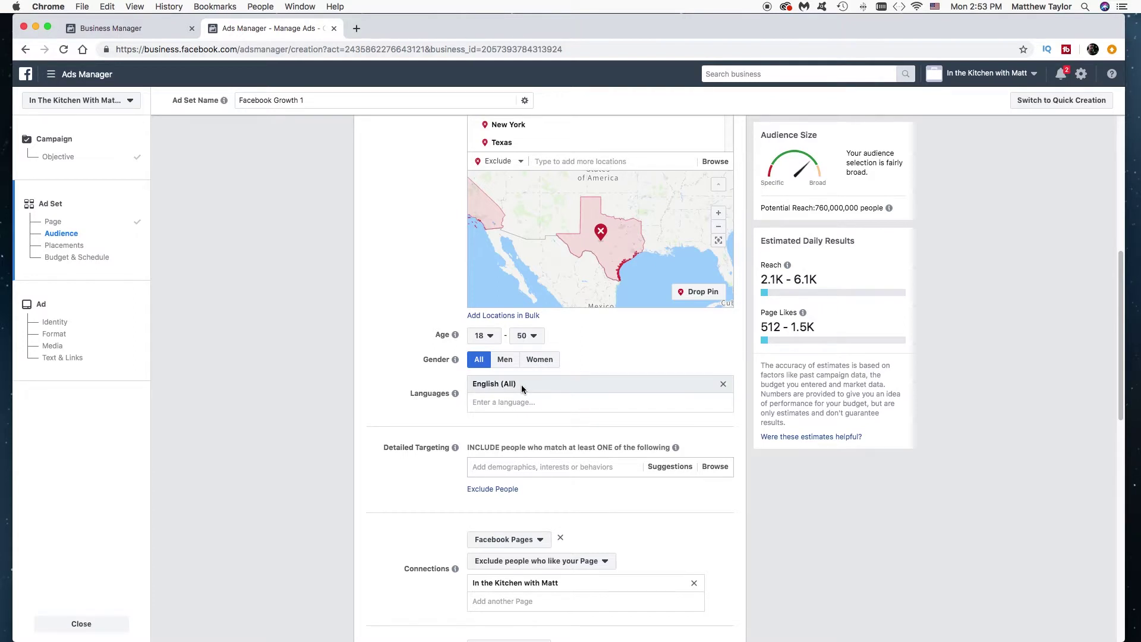
scroll(381, 471, "down", 1)
scroll(381, 471, "down", 2)
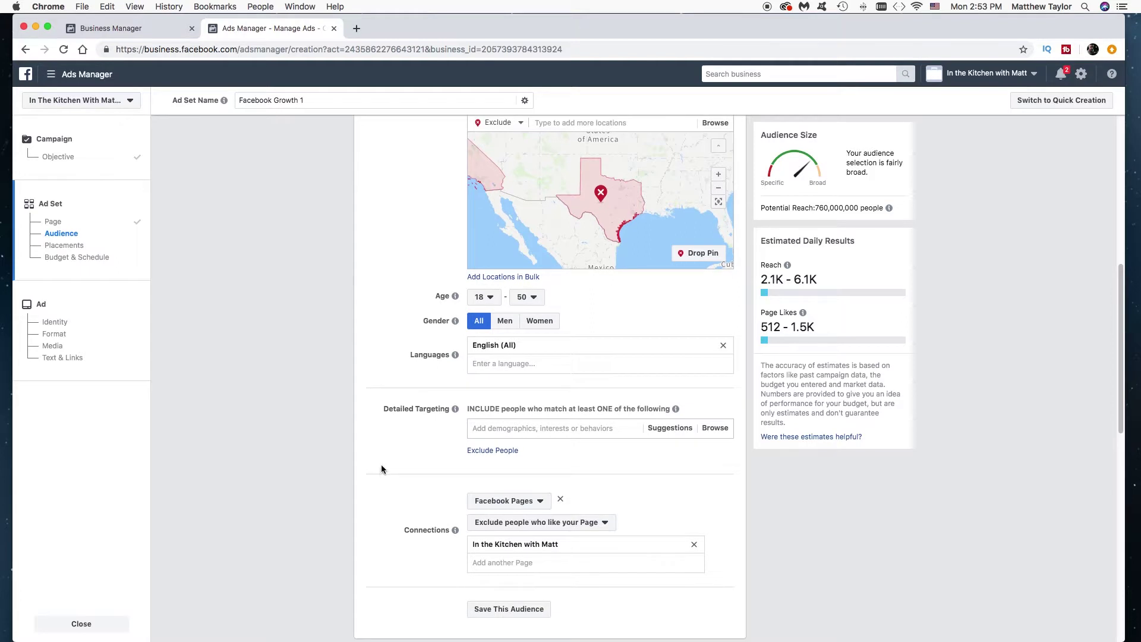
left_click(504, 429)
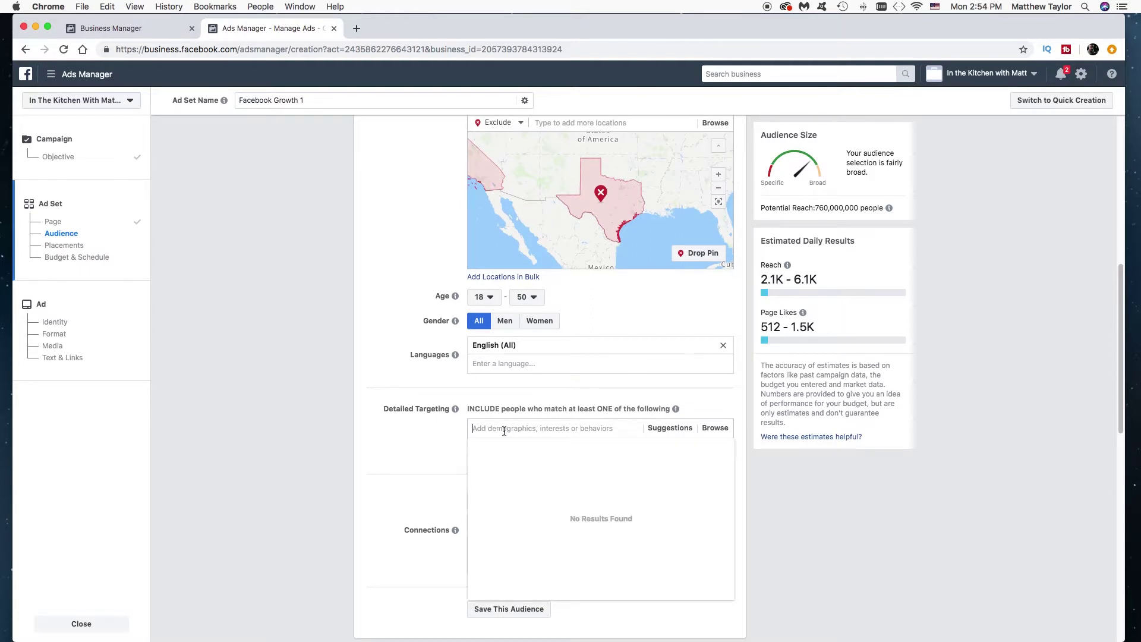
type("Food")
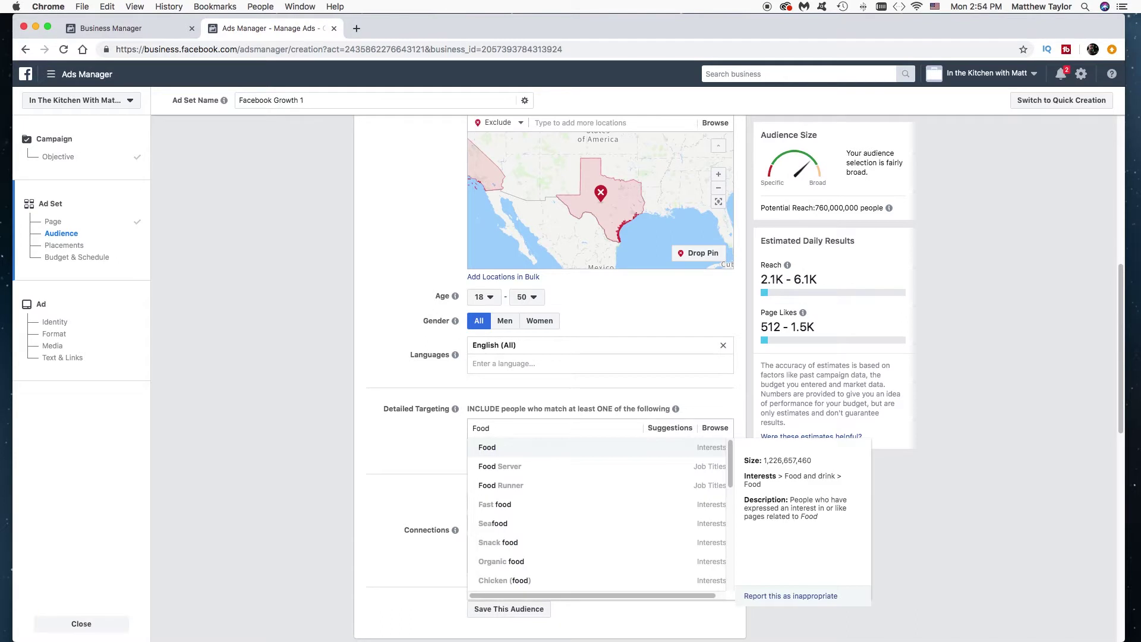
left_click(489, 450)
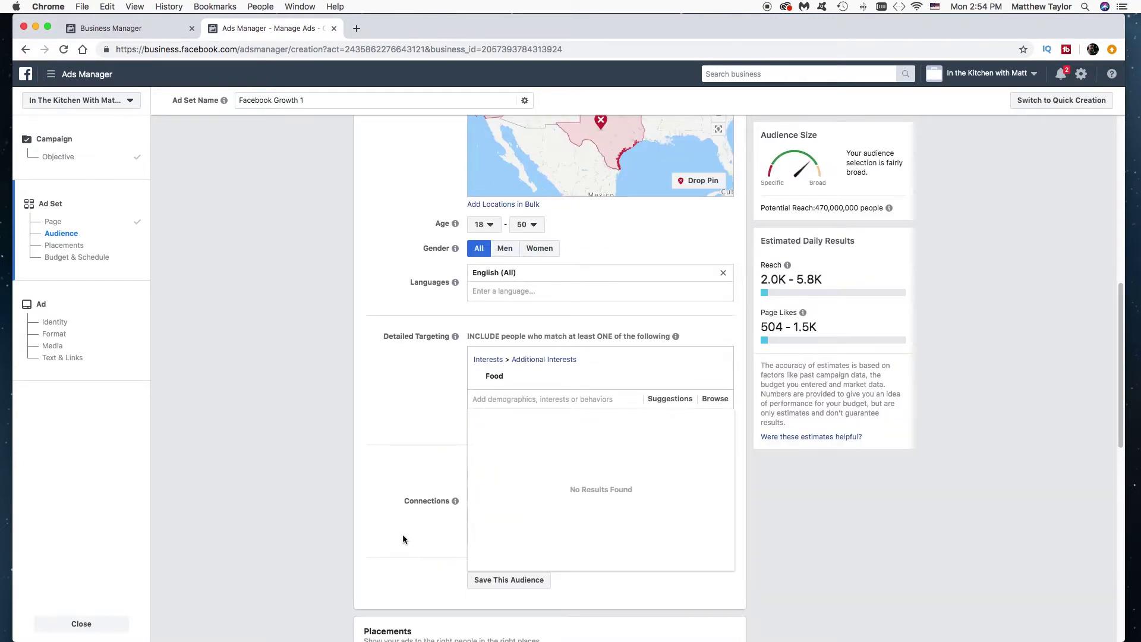
scroll(421, 539, "down", 3)
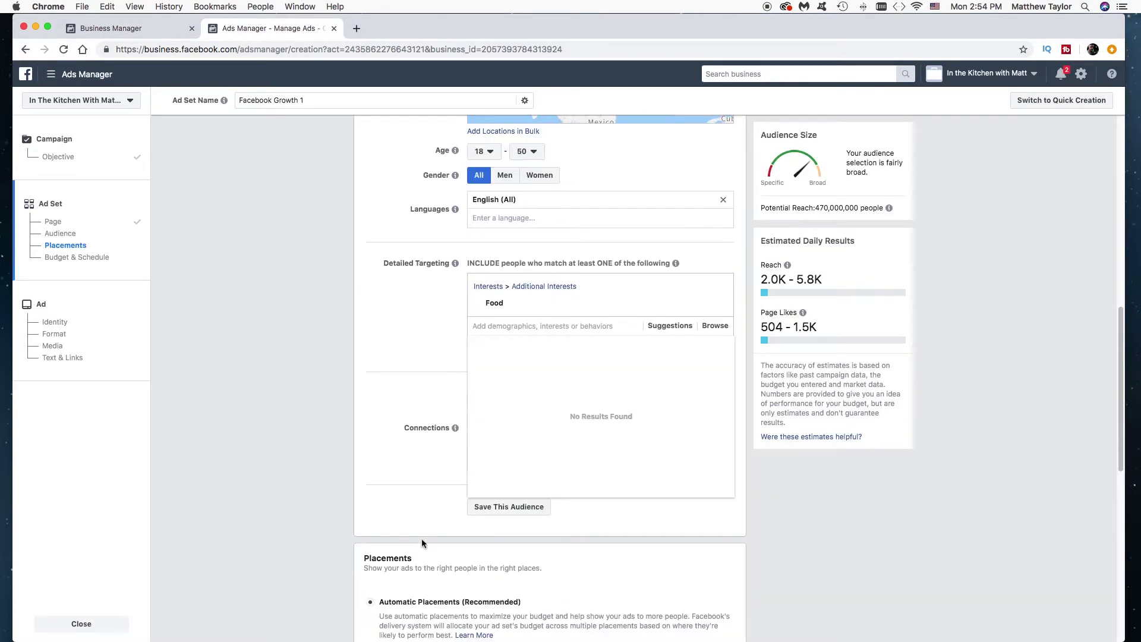
left_click(455, 428)
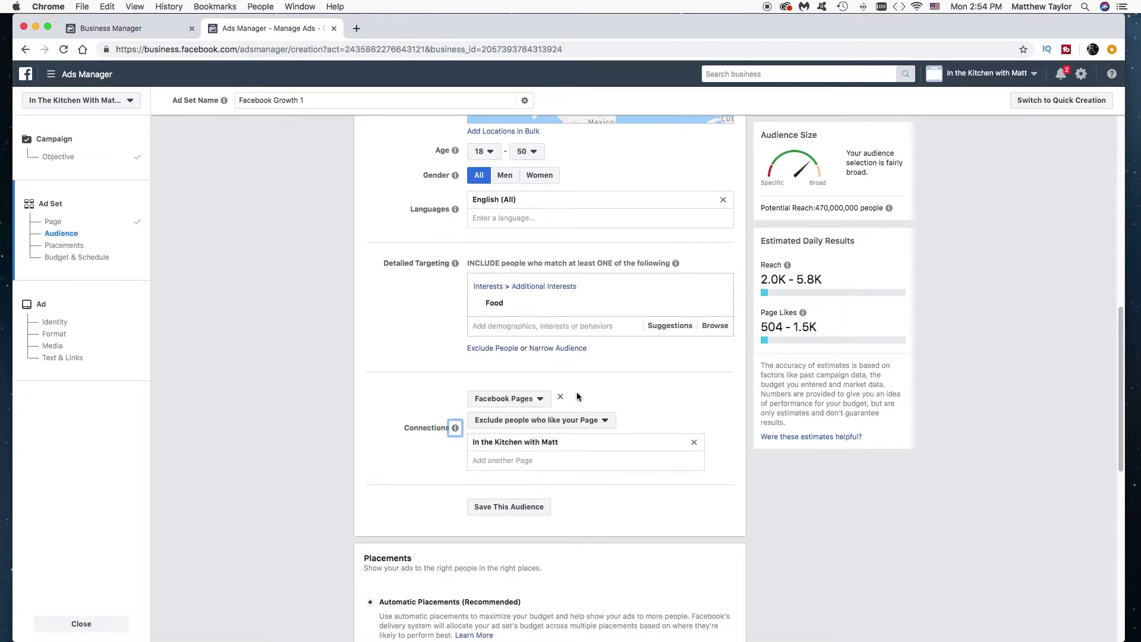
- Narrow the audience to people who must also match the interest Cooking or Baking
left_click(569, 350)
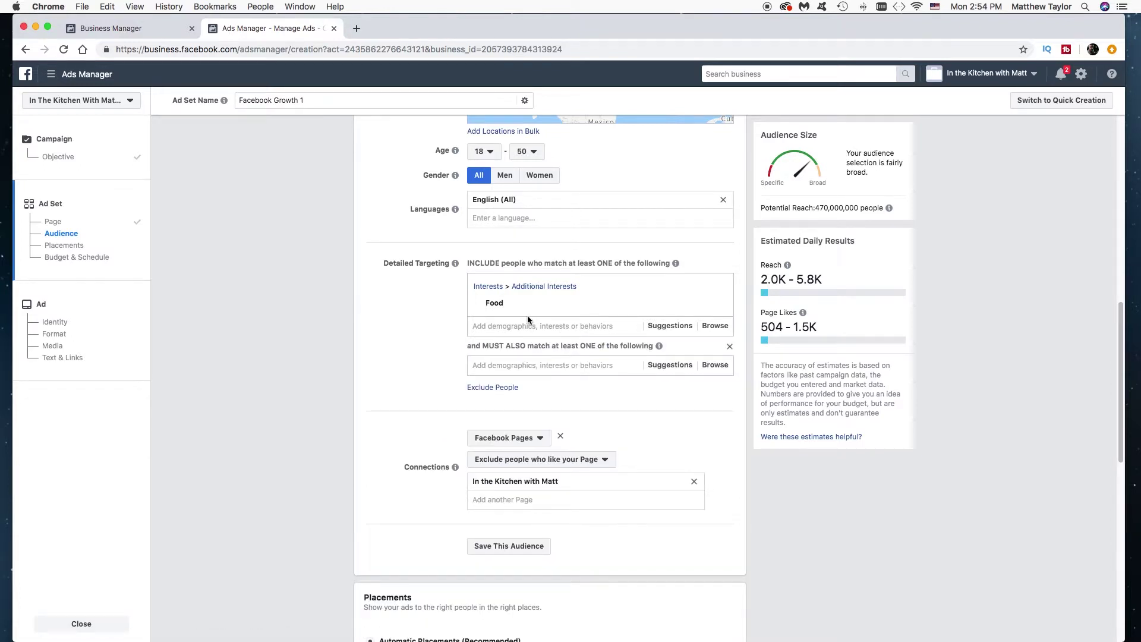
left_click(507, 364)
type("Cooking")
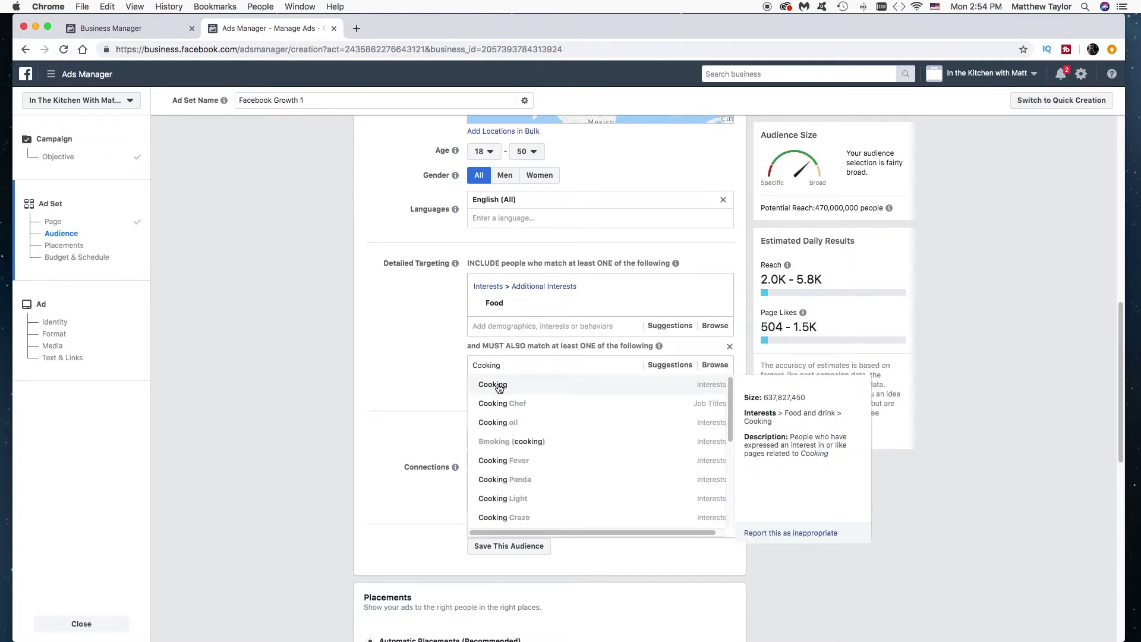
left_click(494, 388)
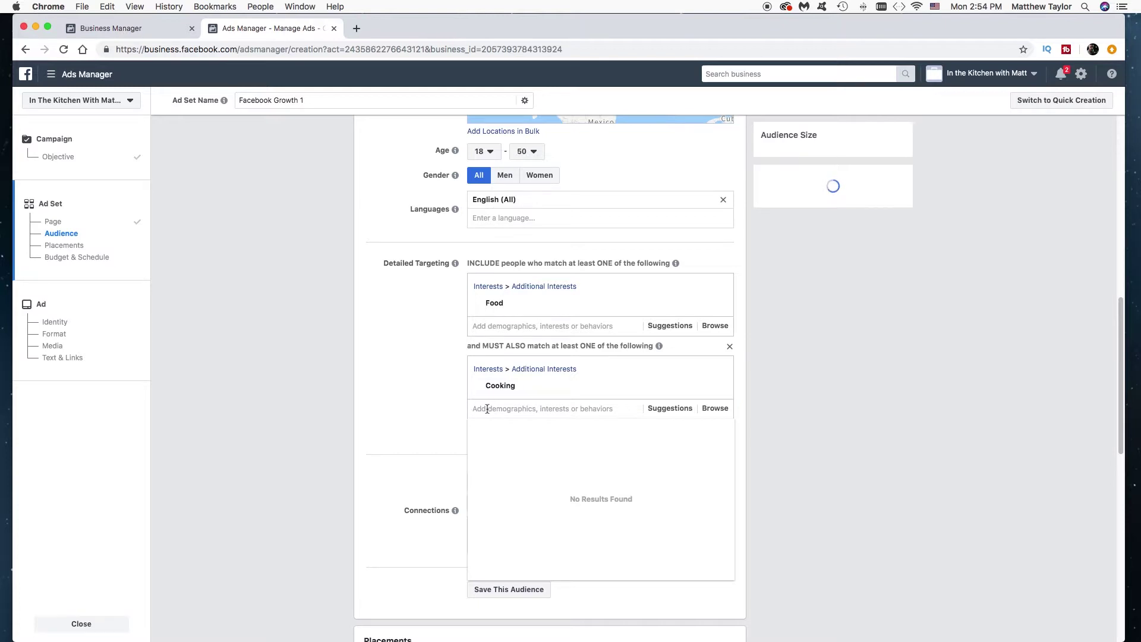
type("Baking")
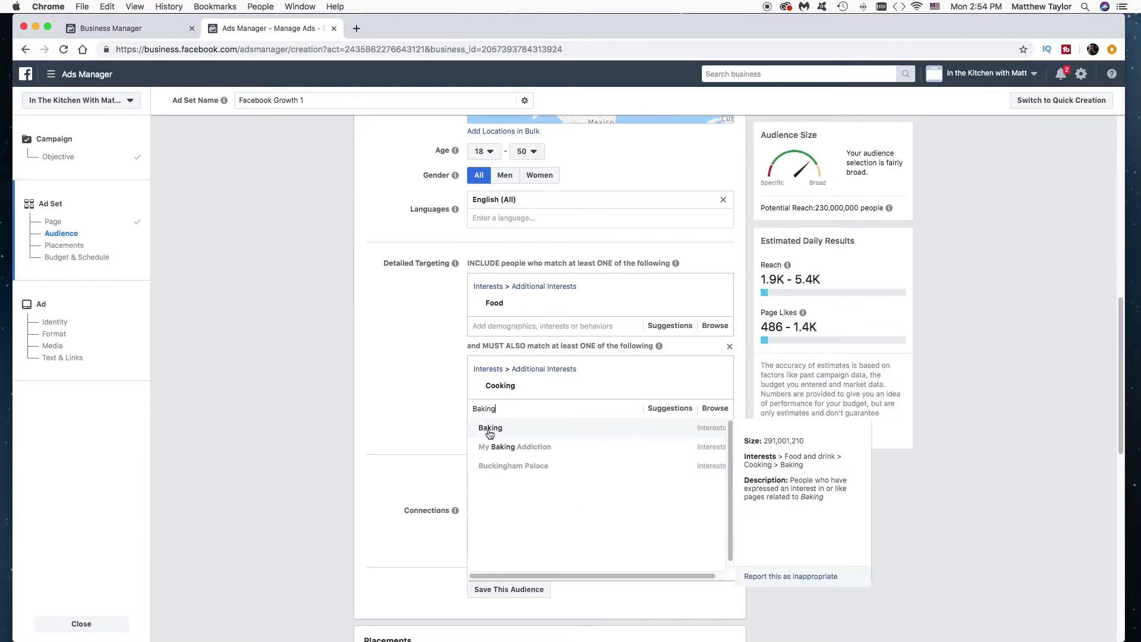
left_click(487, 429)
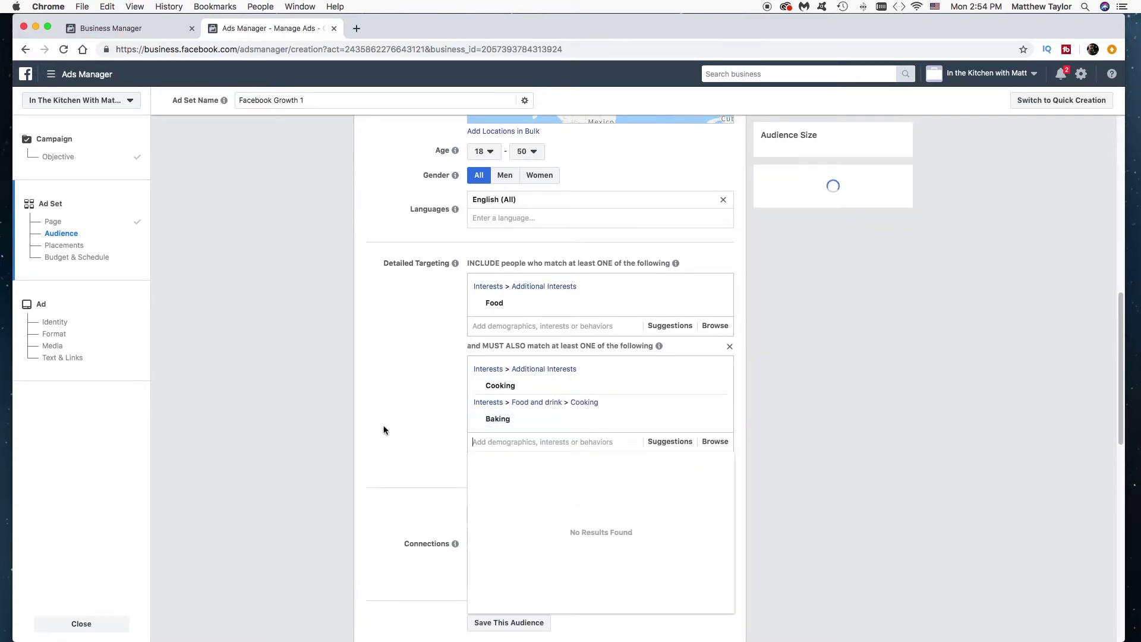
left_click(334, 481)
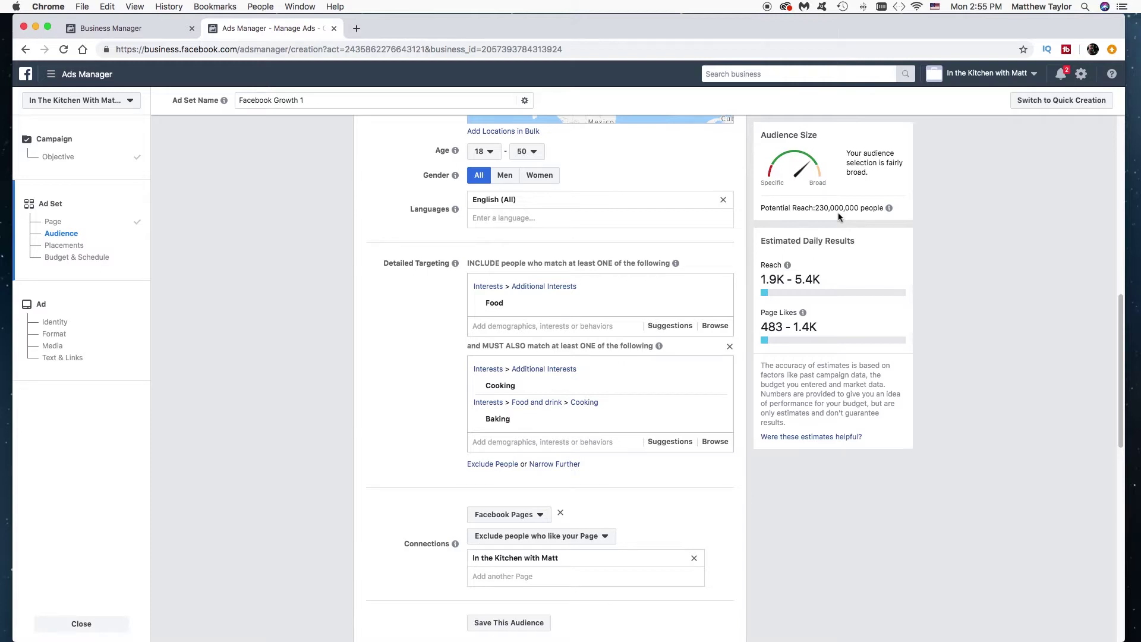
- Narrow the audience further with an additional must-also-match group containing the interest Desserts
left_click(518, 442)
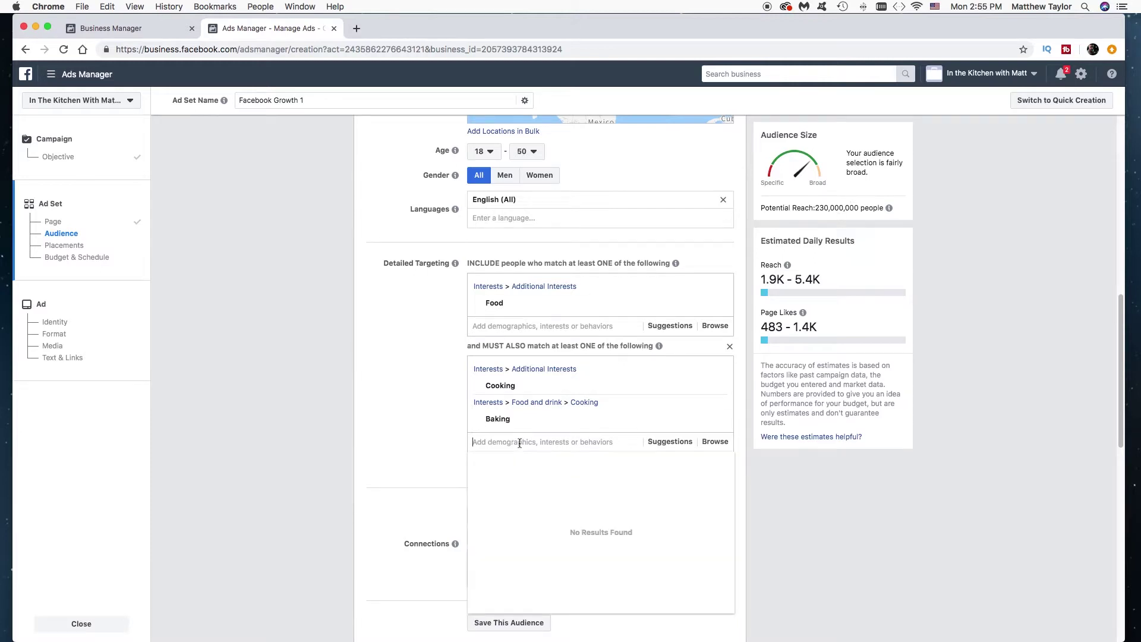
left_click(436, 440)
left_click(554, 464)
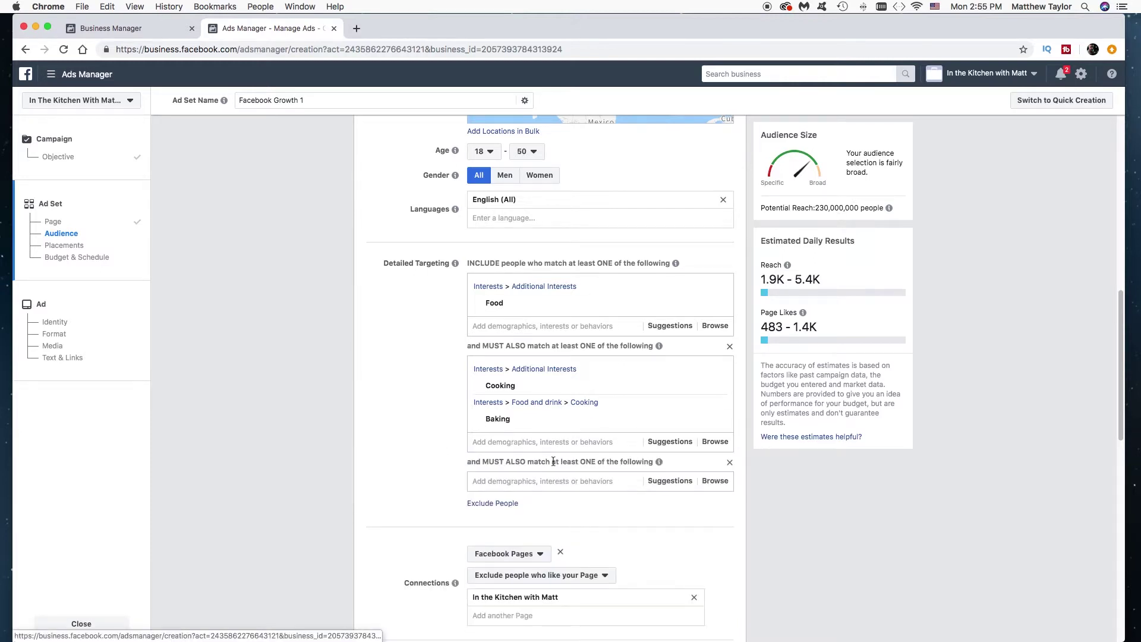
left_click(522, 480)
type("desserts")
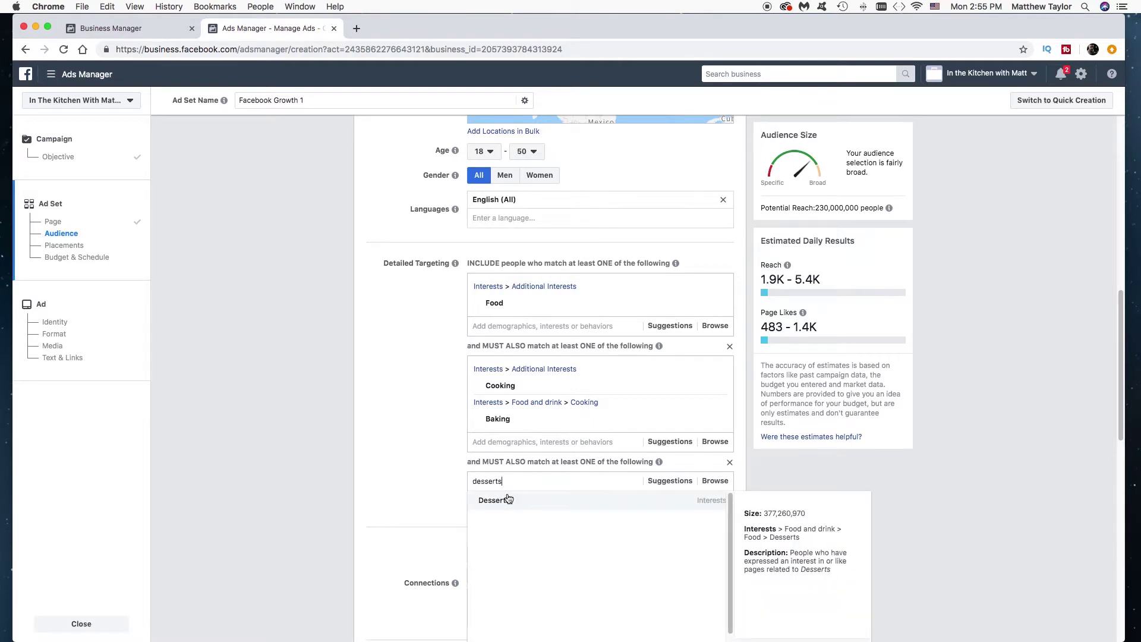
left_click(505, 501)
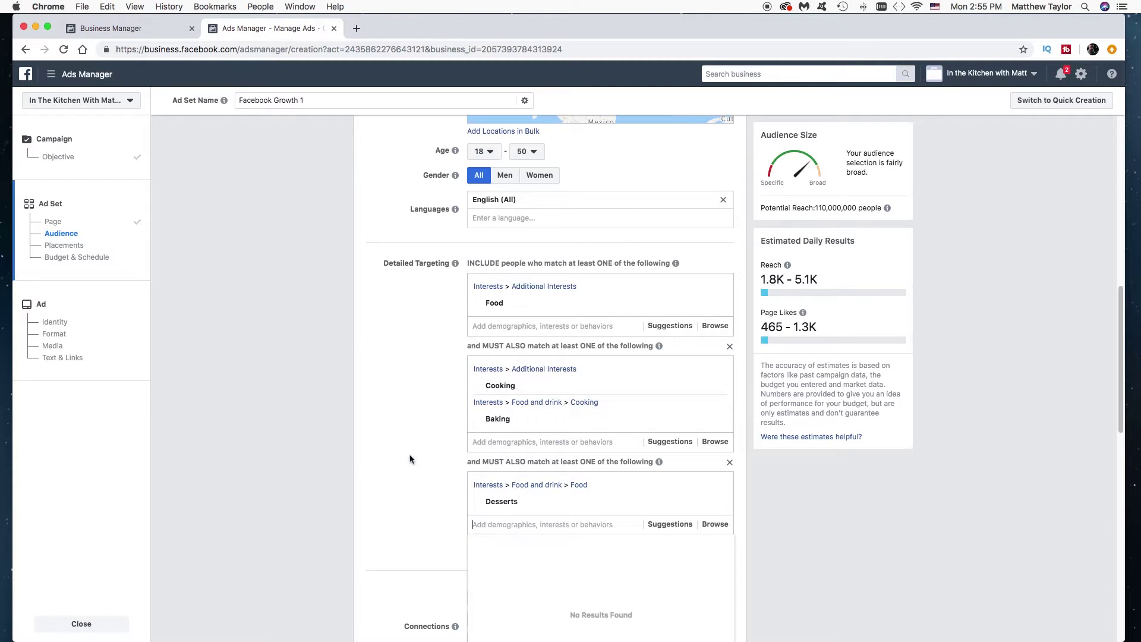
- Switch the ad set from automatic to manually edited placements and review the device and placement options
scroll(629, 414, "down", 3)
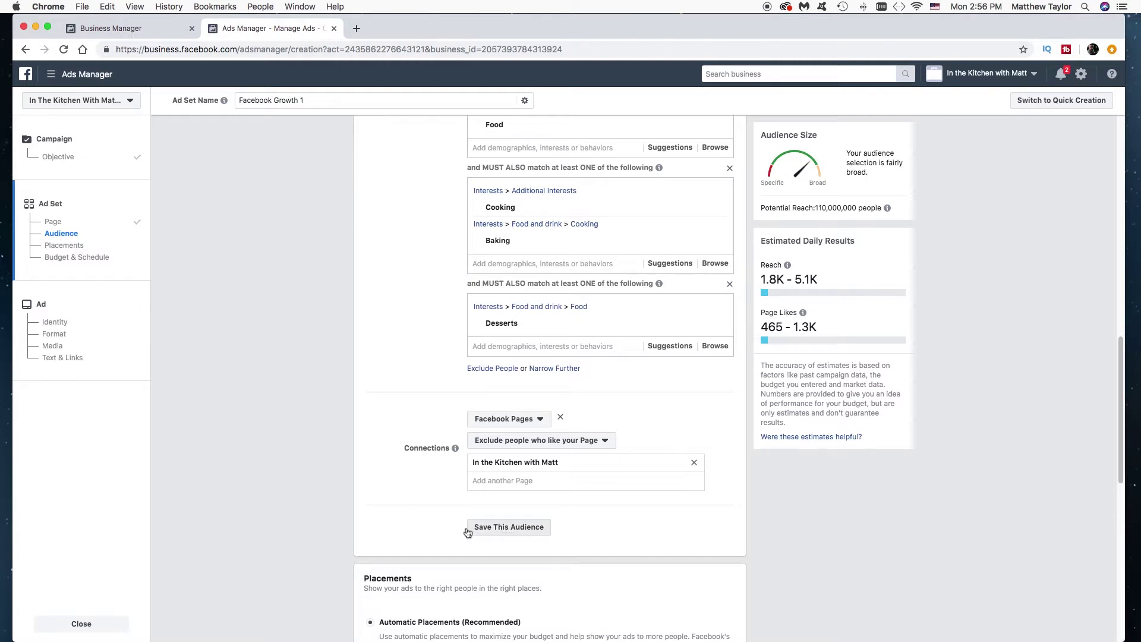
scroll(393, 516, "down", 5)
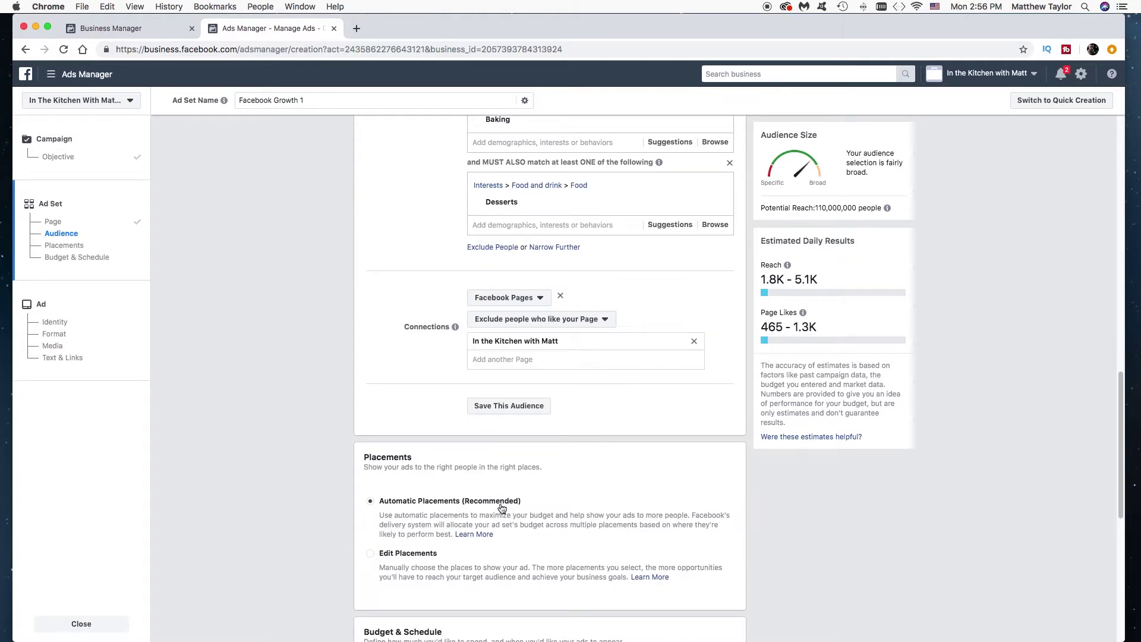
left_click(370, 554)
scroll(341, 541, "down", 8)
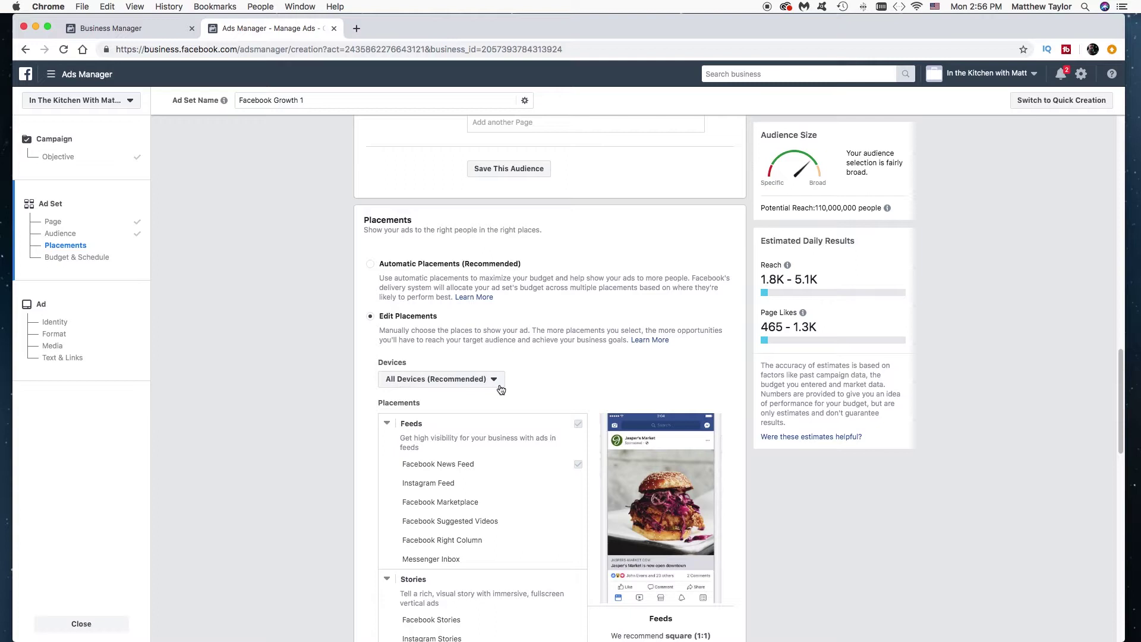
left_click(497, 386)
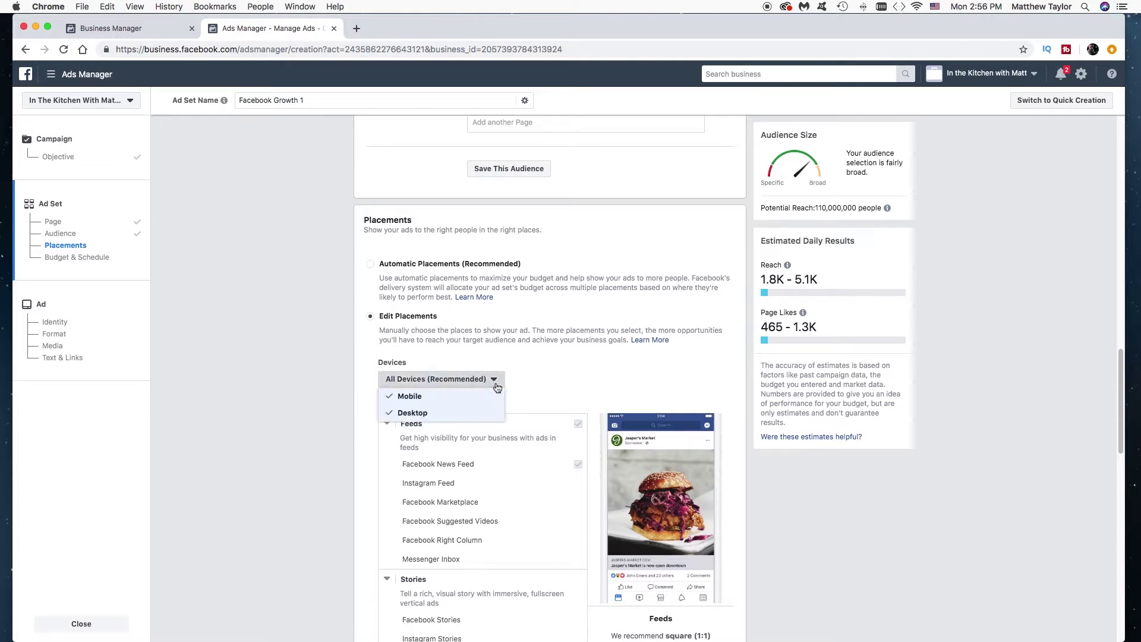
left_click(537, 379)
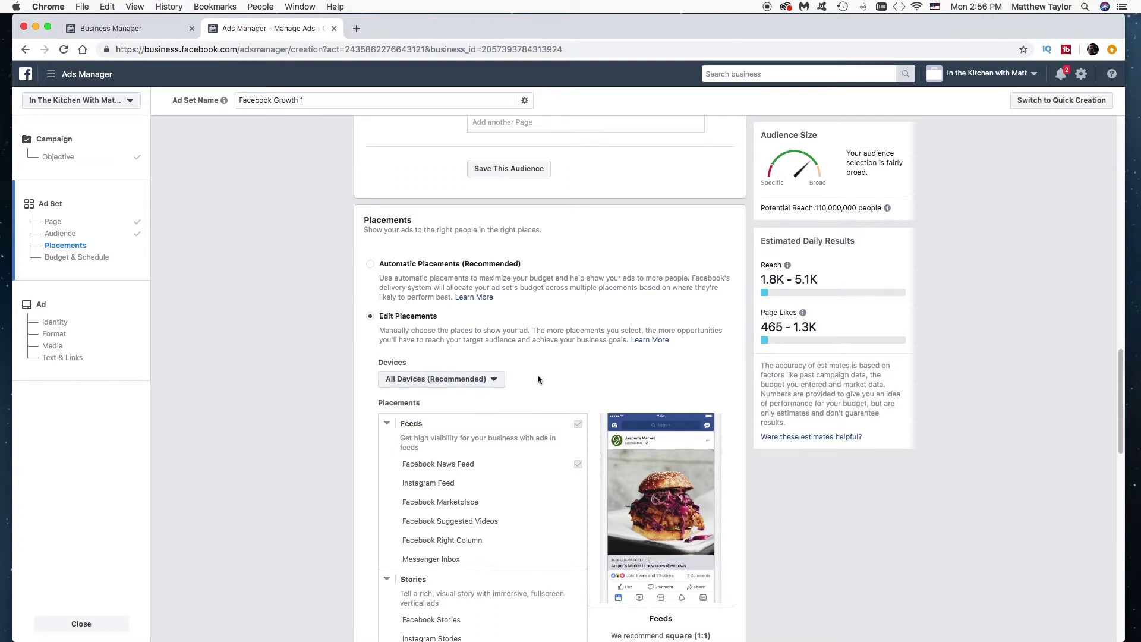
scroll(303, 453, "down", 5)
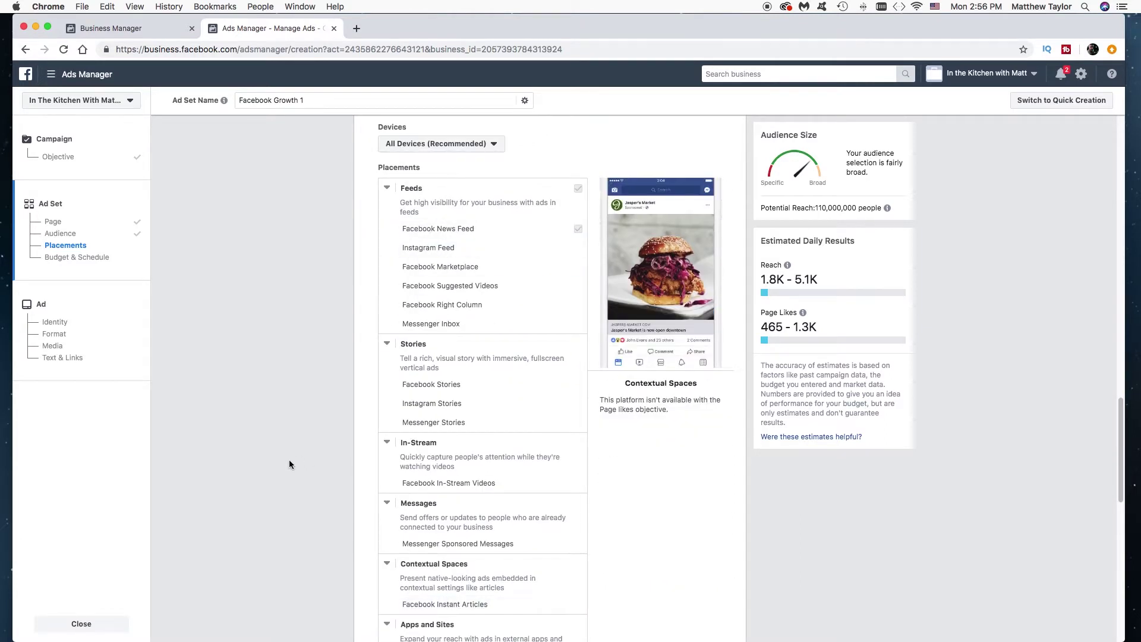
- Set the ad set's placements back to Automatic Placements (Recommended)
scroll(292, 454, "up", 8)
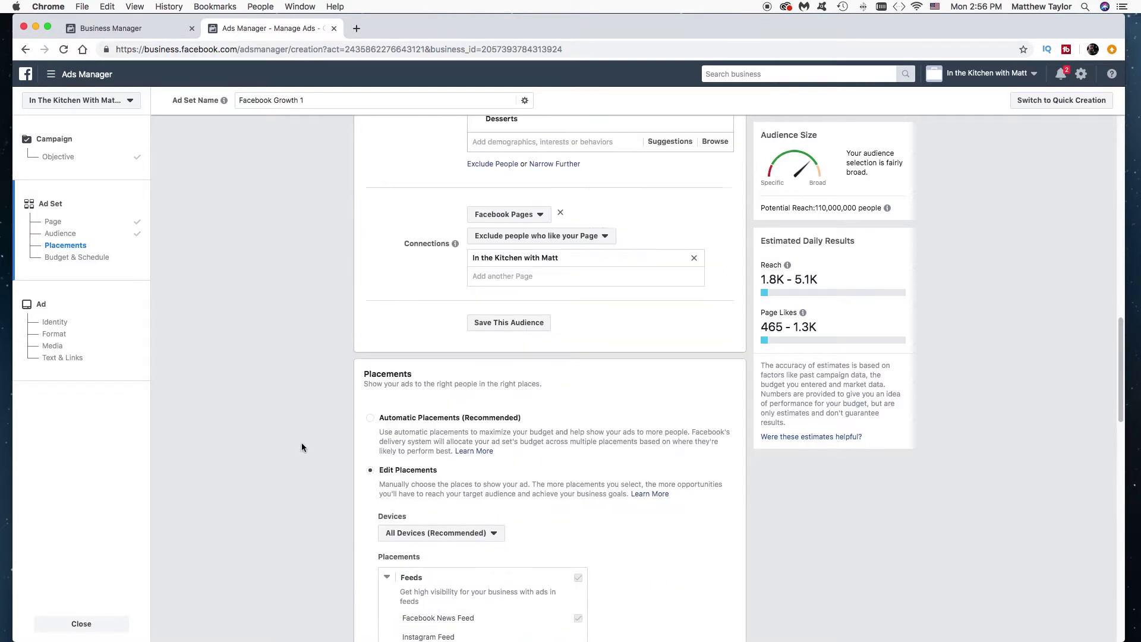
left_click(371, 419)
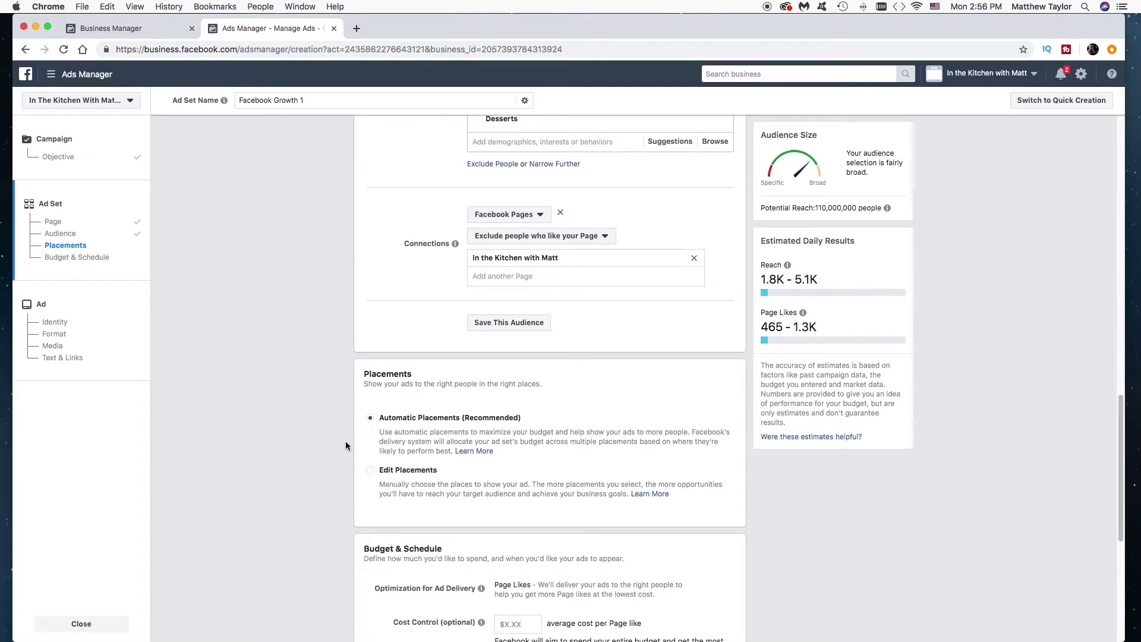
- Set the ad set's daily budget to $5.00 and continue to the ad setup
scroll(310, 460, "down", 4)
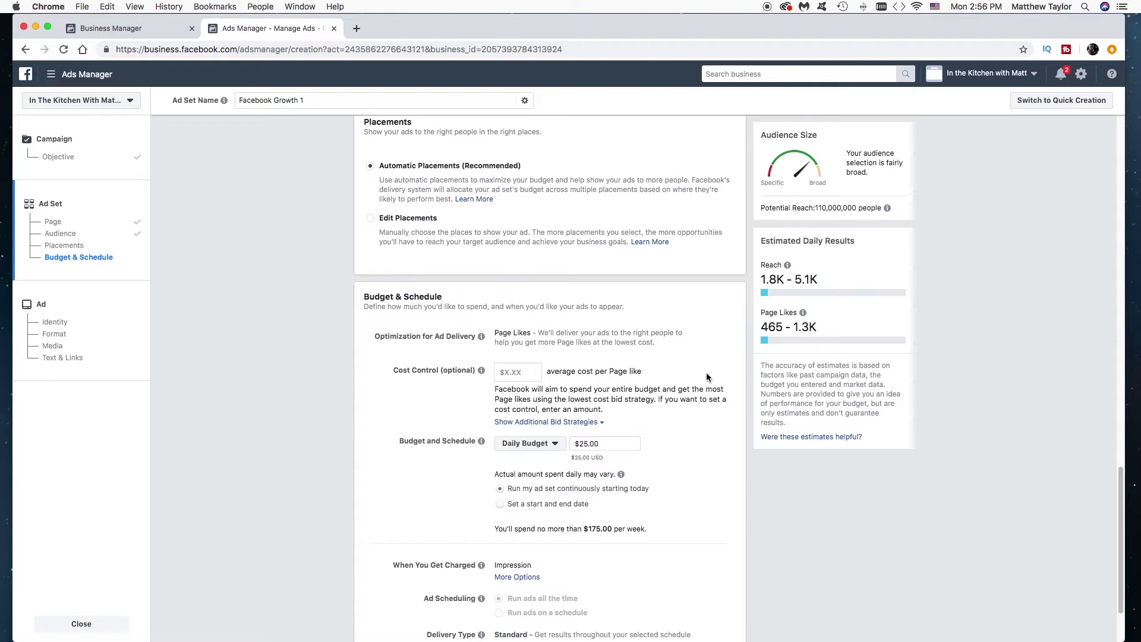
double_click(583, 444)
type("5.00")
left_click(722, 469)
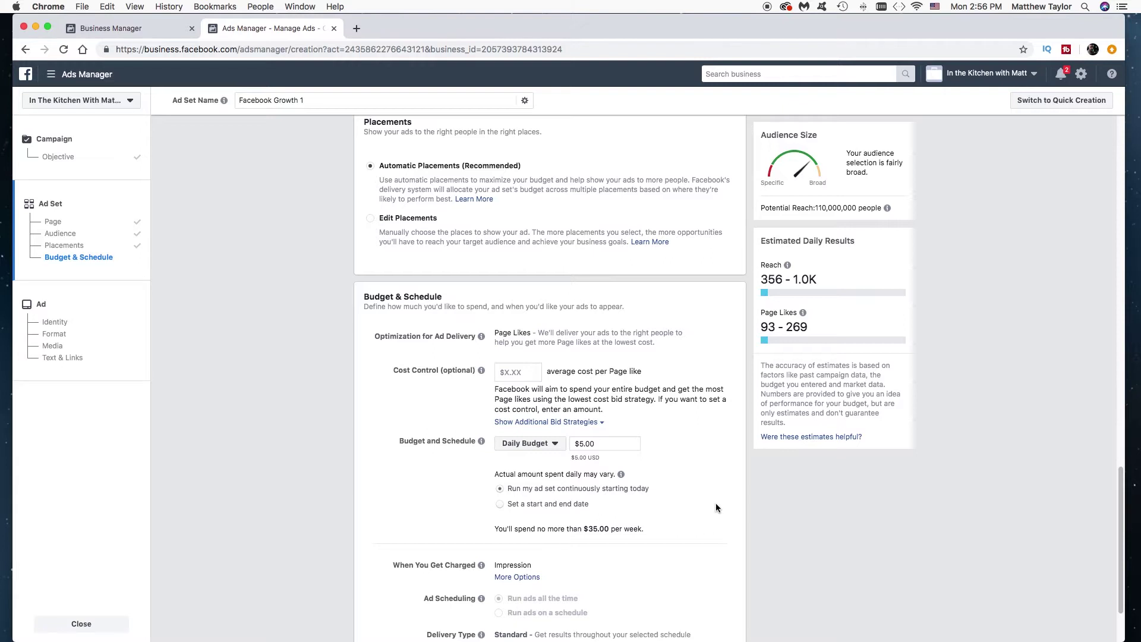
scroll(715, 505, "down", 2)
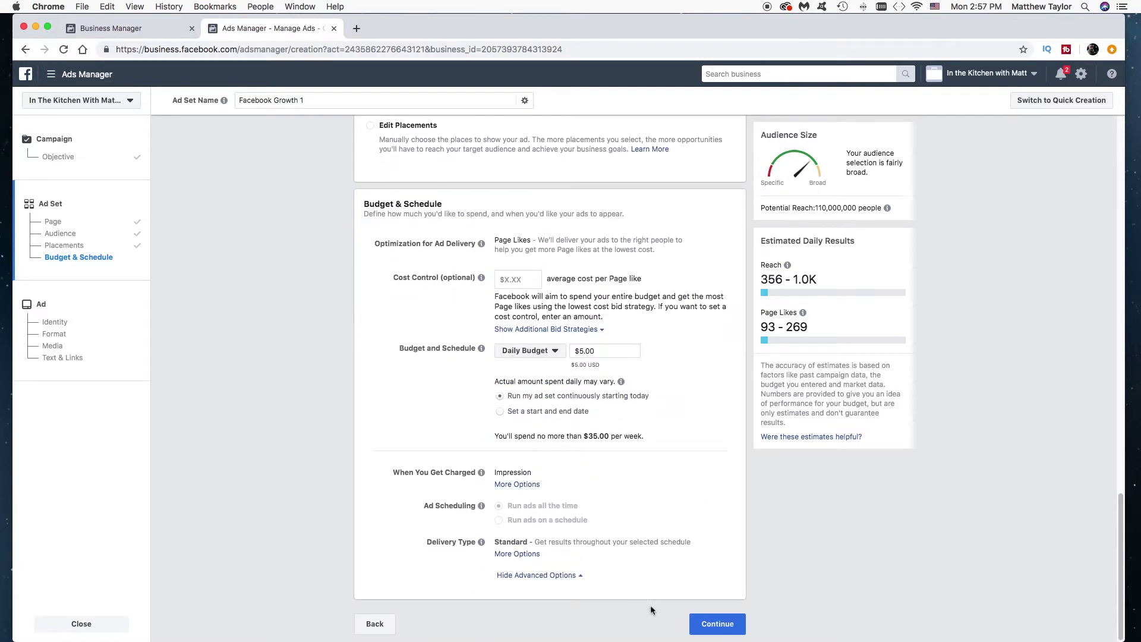
left_click(716, 624)
- Rename the ad as "Facebook Growth In the Kitchen with Matt"
left_click(480, 118)
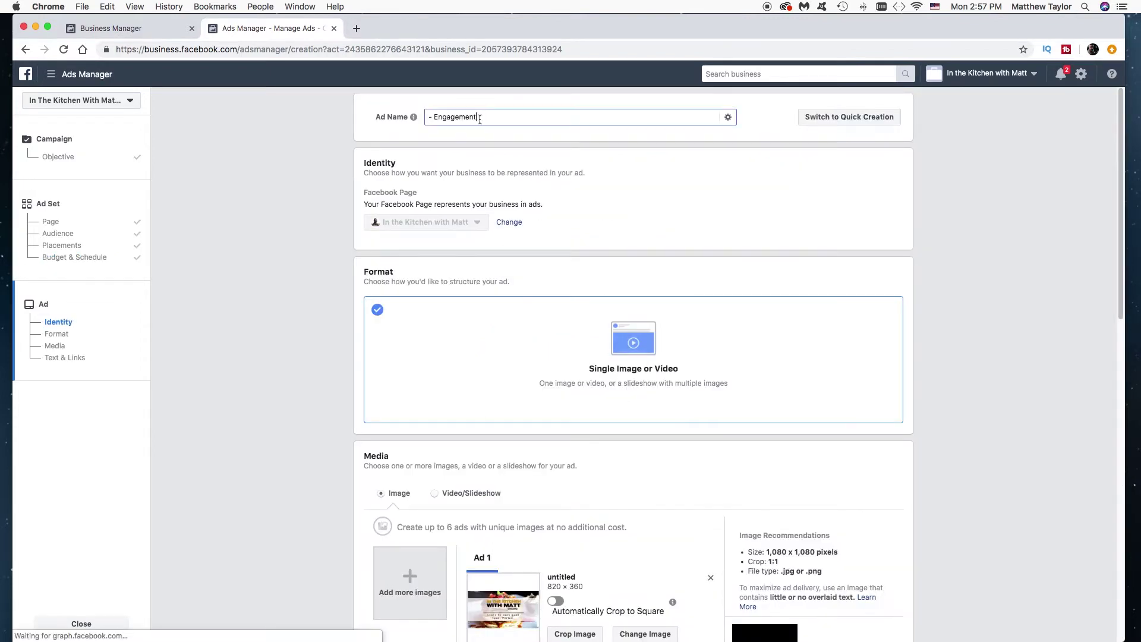
mouse_move(413, 115)
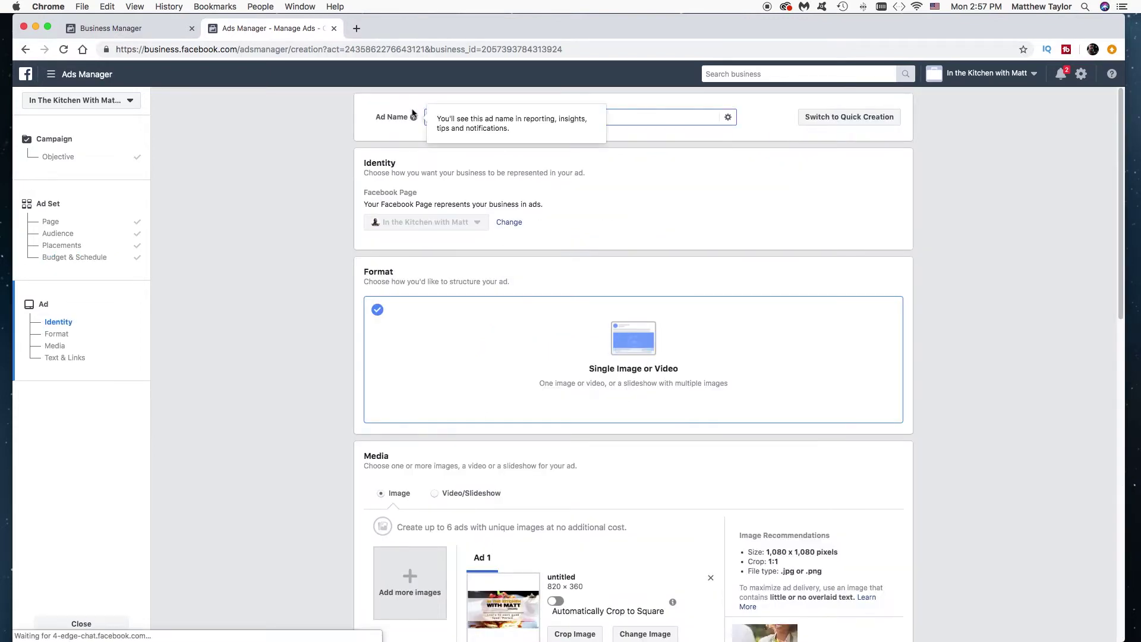
left_click(416, 97)
left_click_drag(484, 115, 430, 112)
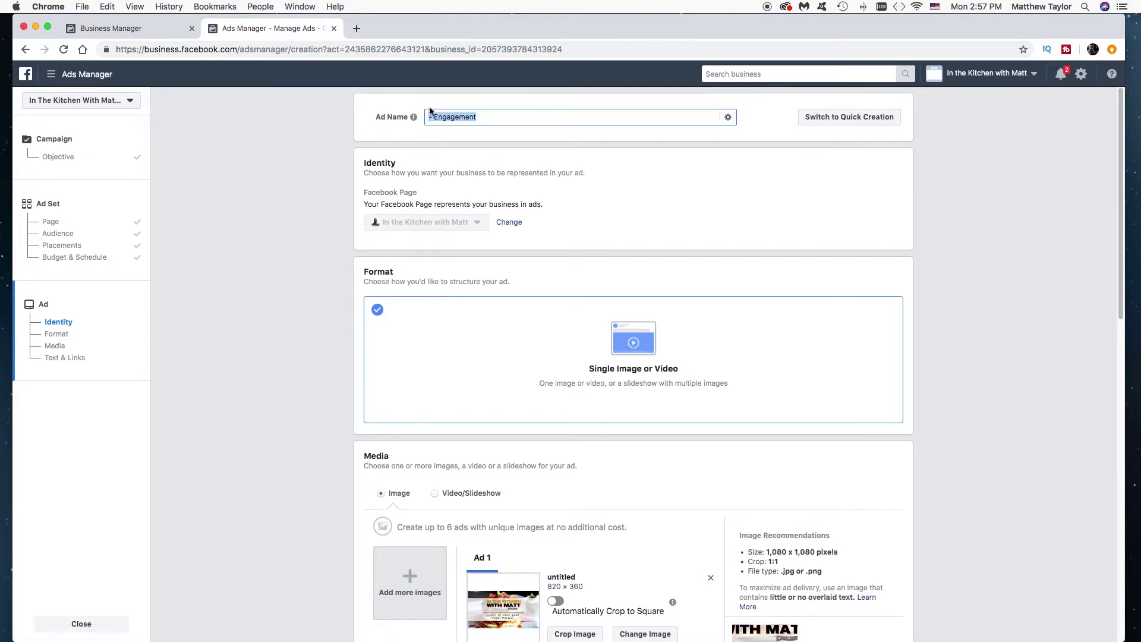
type("Face")
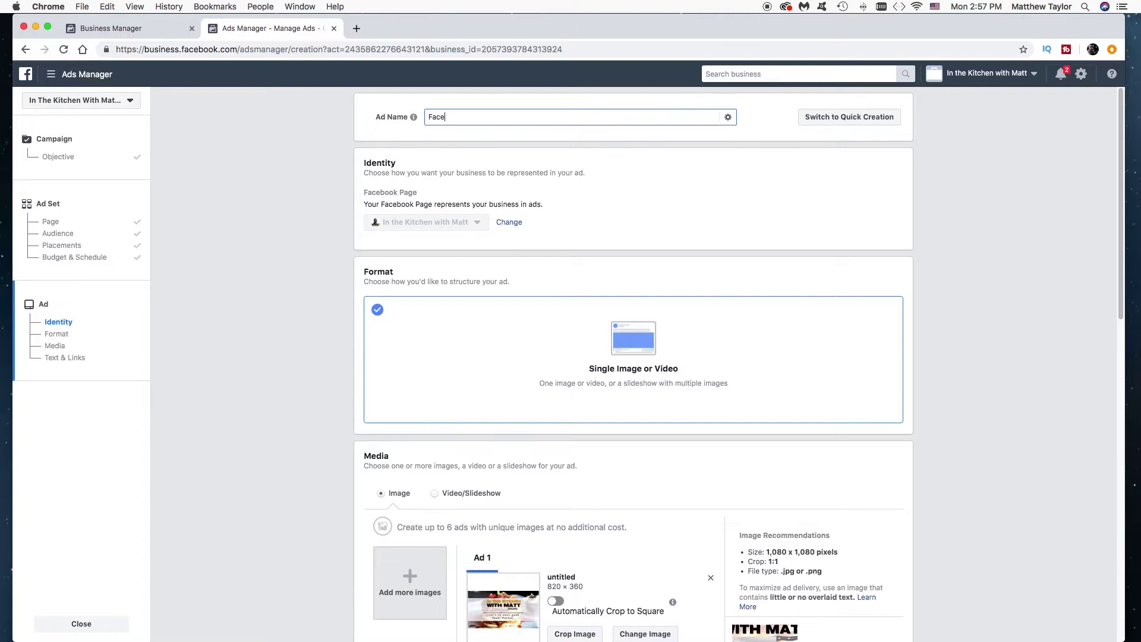
type("book Growth In the Kitchen with Matt")
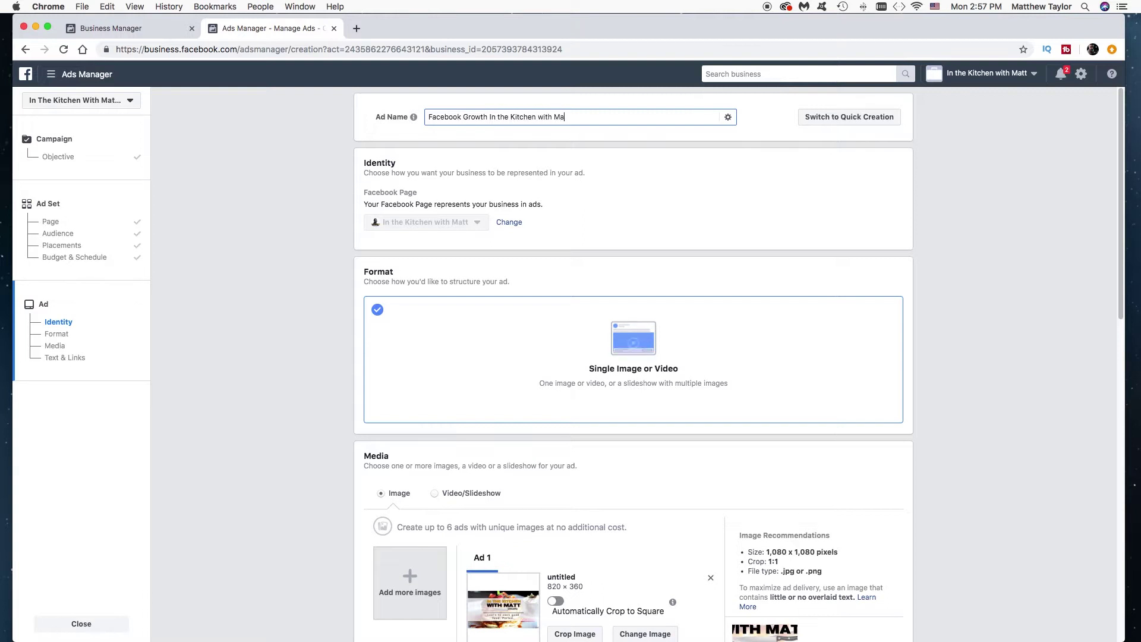
left_click(324, 158)
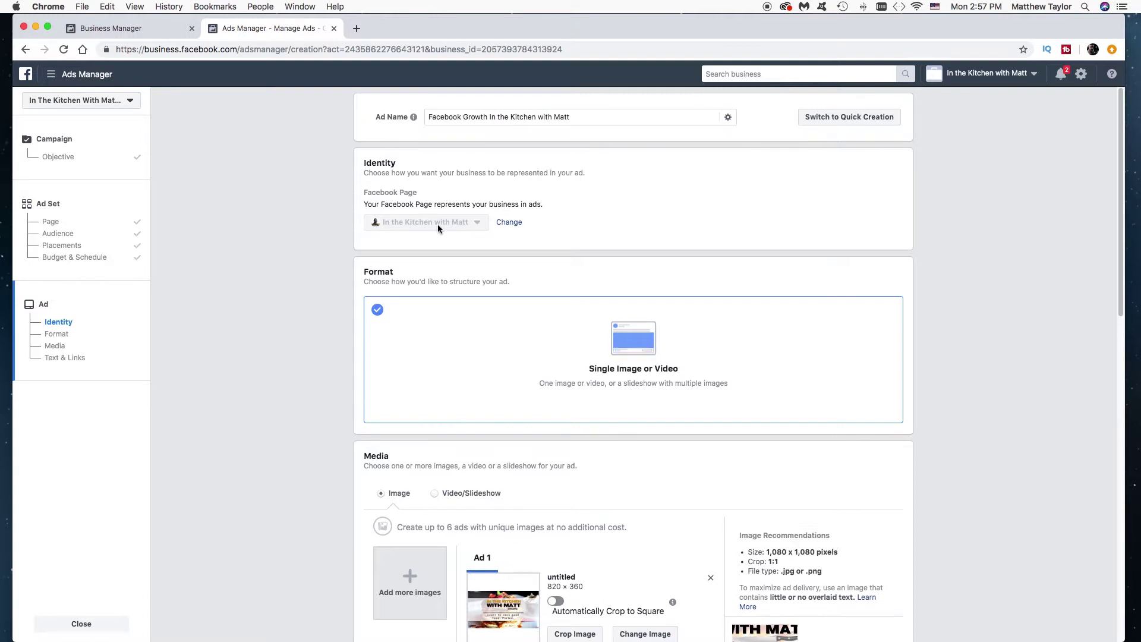
- Find the Pixabay website through a web search in a new browser tab and open its home page
scroll(324, 282, "down", 3)
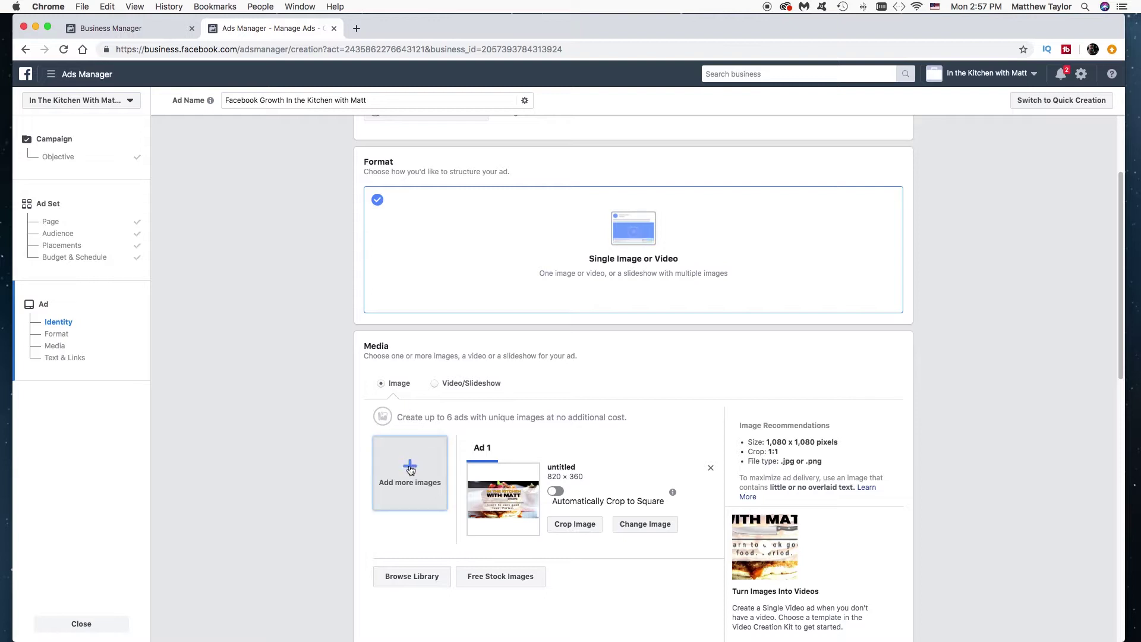
left_click(357, 29)
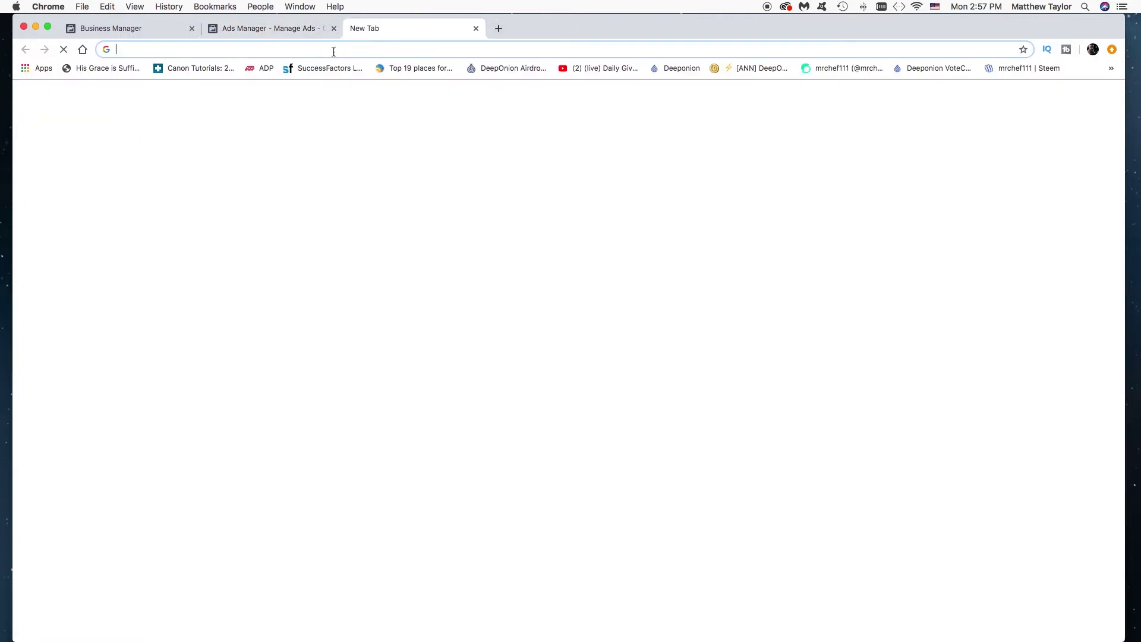
type("pixa")
key("Return")
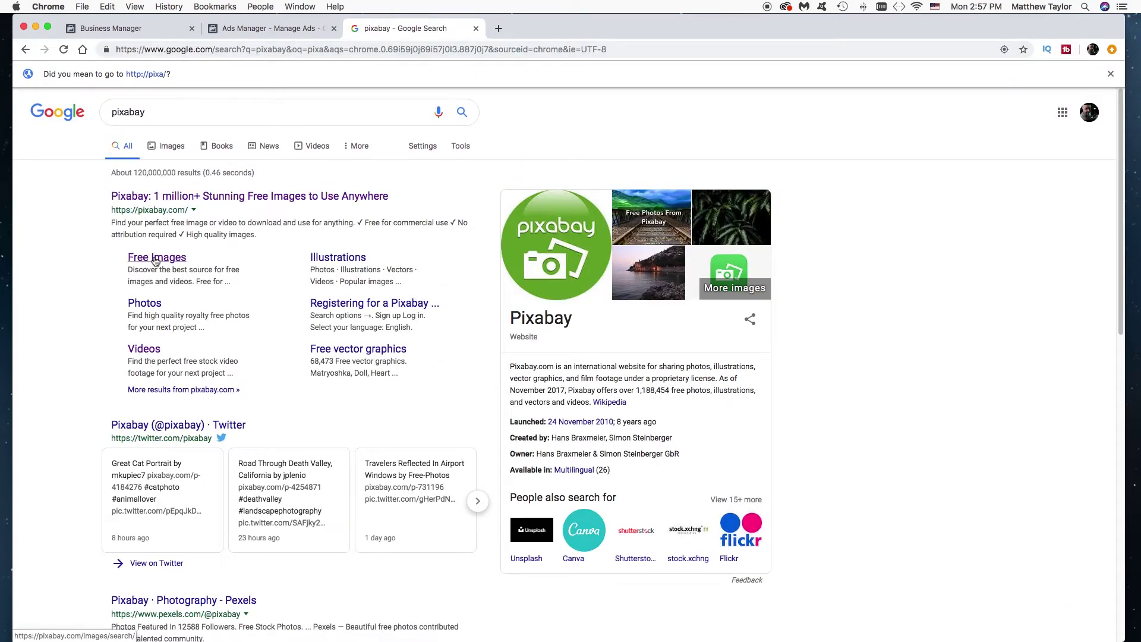
left_click(144, 200)
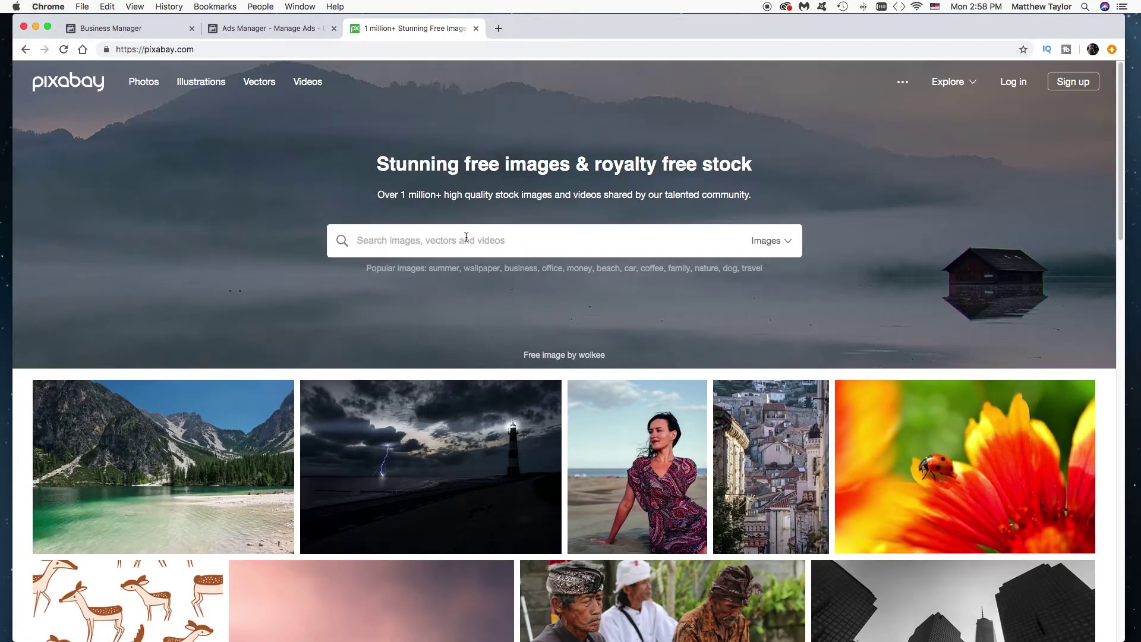
- Search Pixabay for food images and browse through the resulting photos
type("Food")
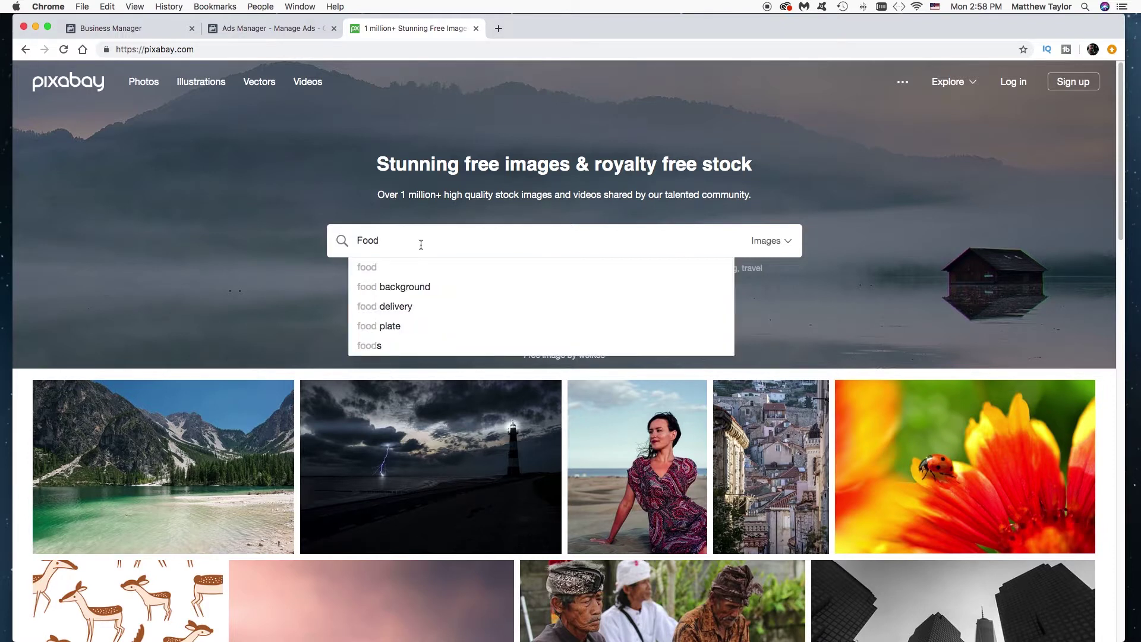
left_click(361, 265)
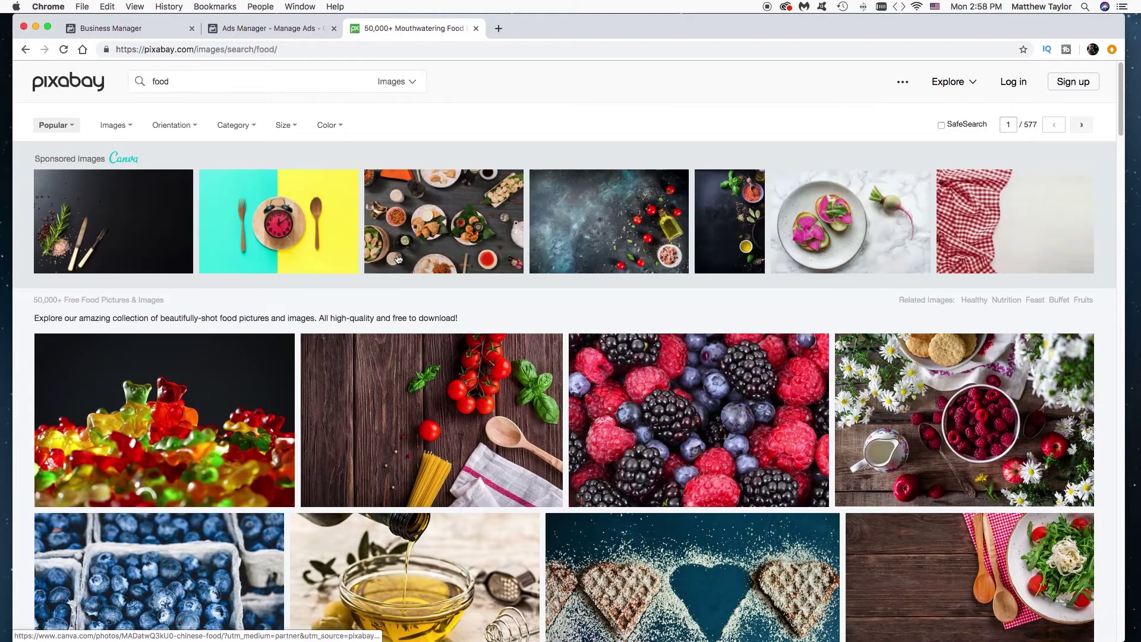
scroll(399, 258, "down", 3)
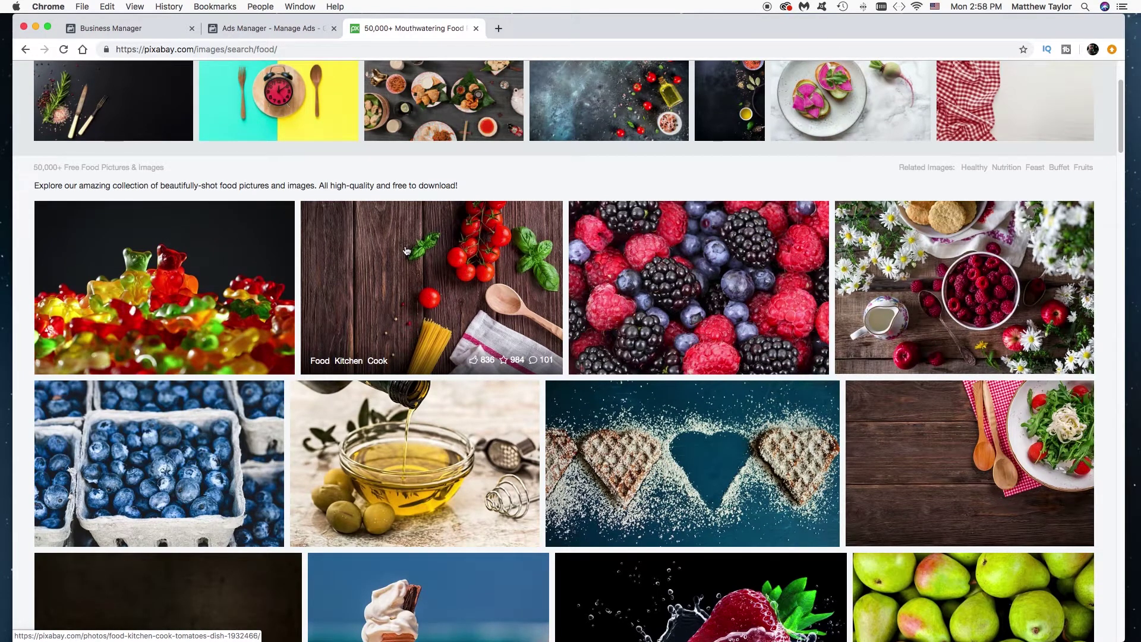
scroll(422, 280, "down", 20)
scroll(437, 309, "down", 8)
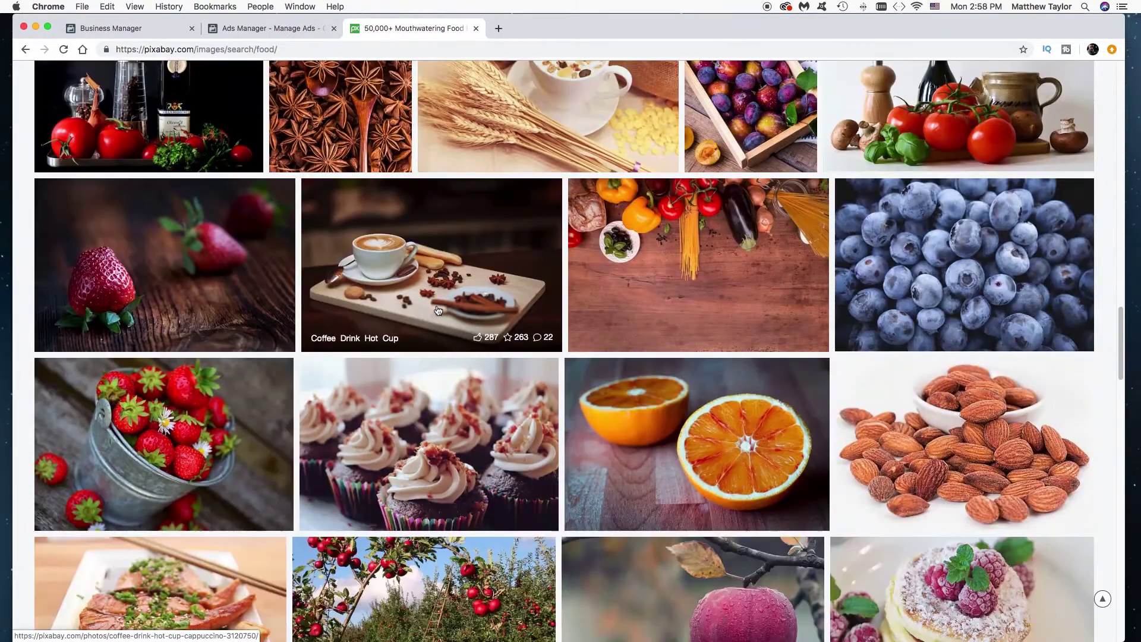
scroll(438, 308, "down", 5)
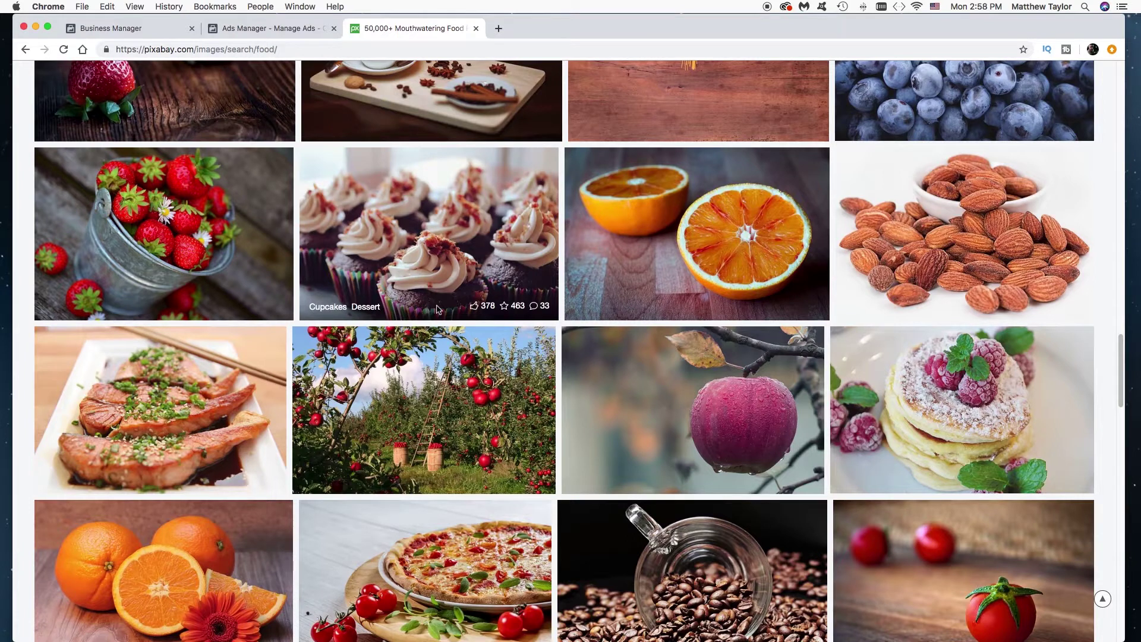
left_click(271, 28)
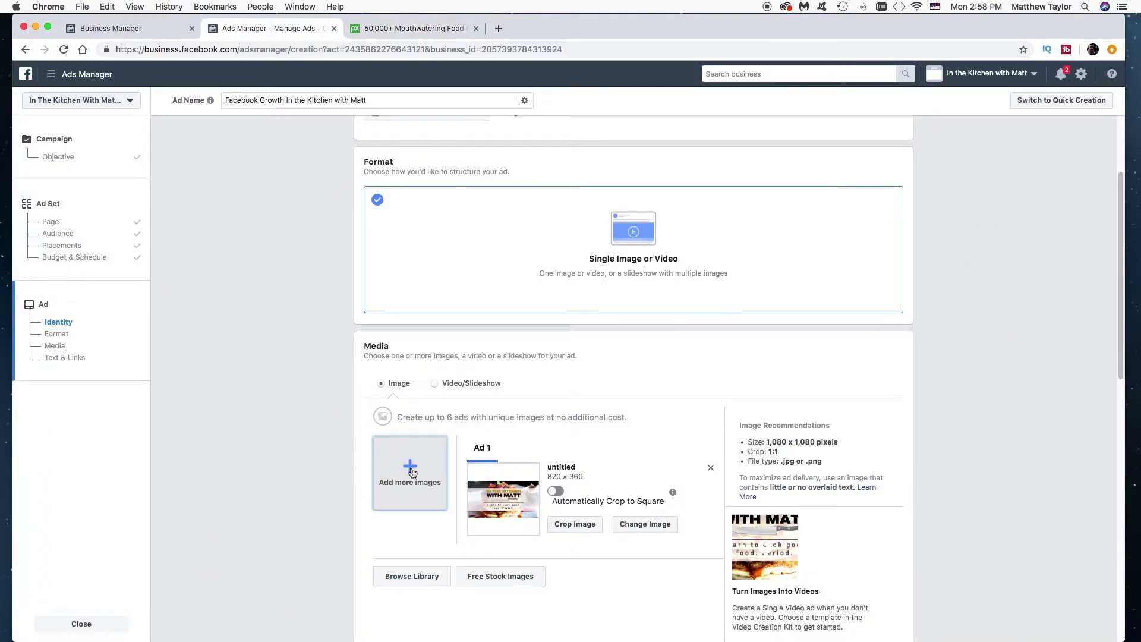
left_click(412, 470)
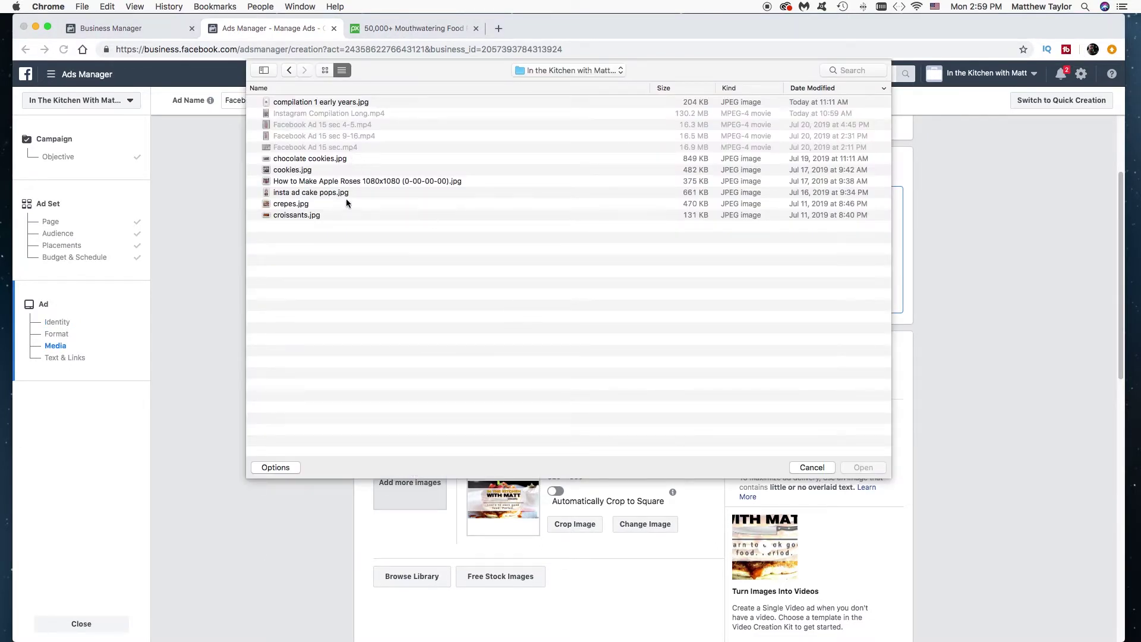
left_click(373, 182)
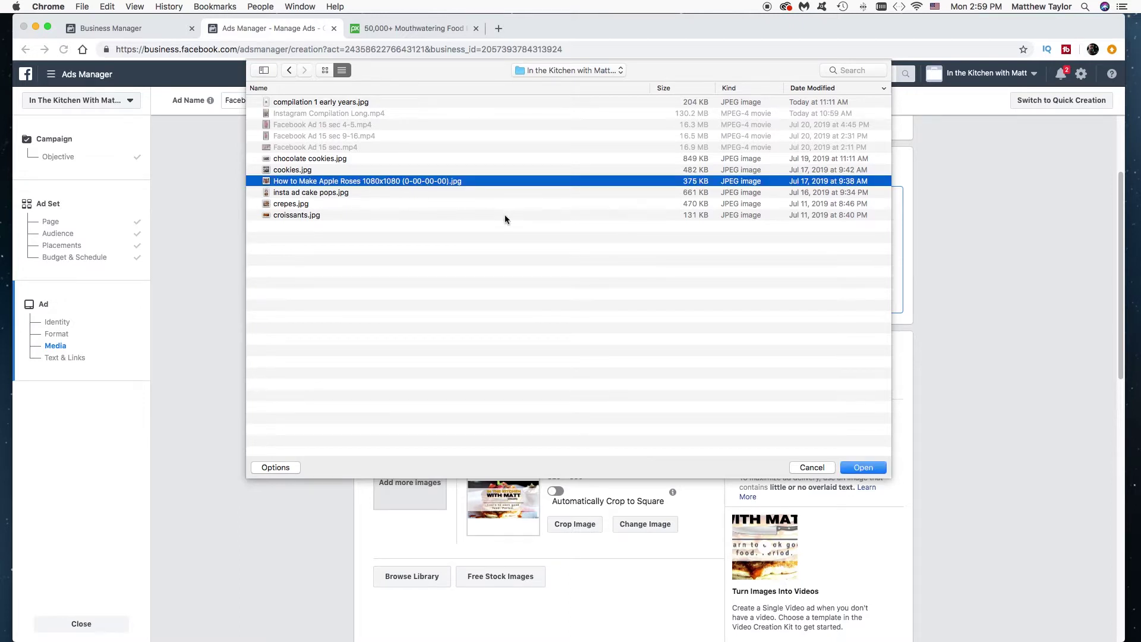
key("space")
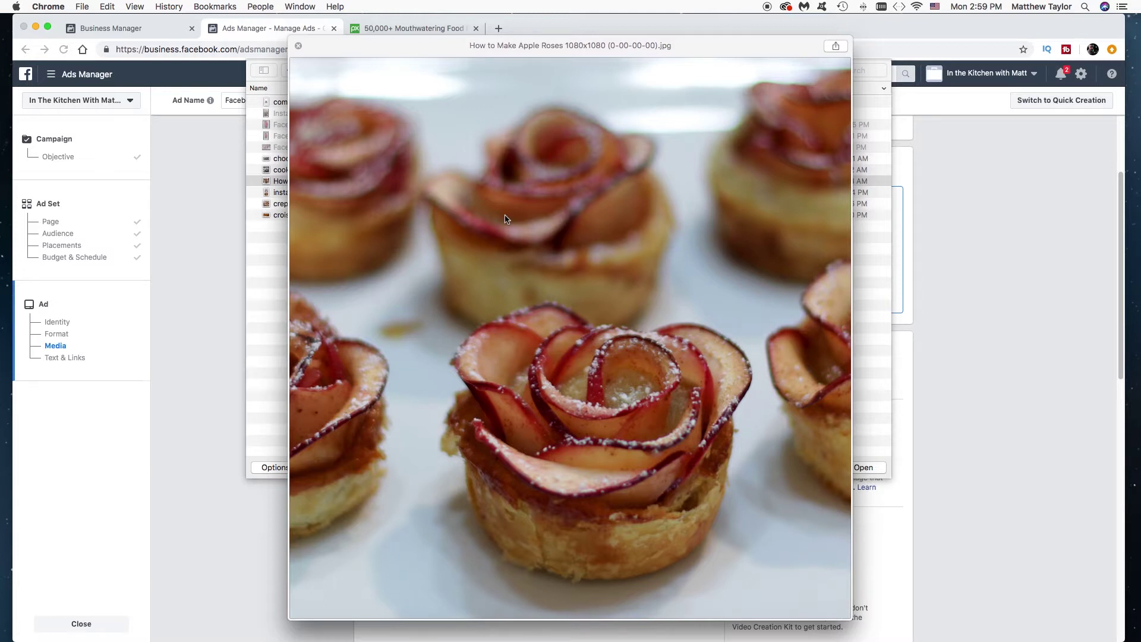
key("space")
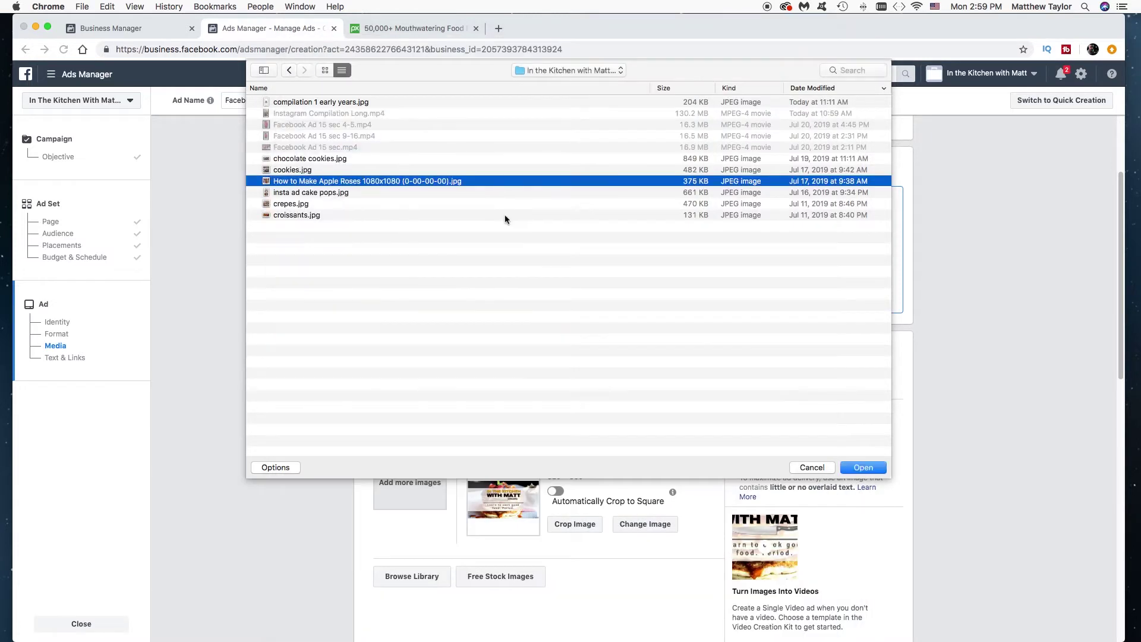
left_click(863, 467)
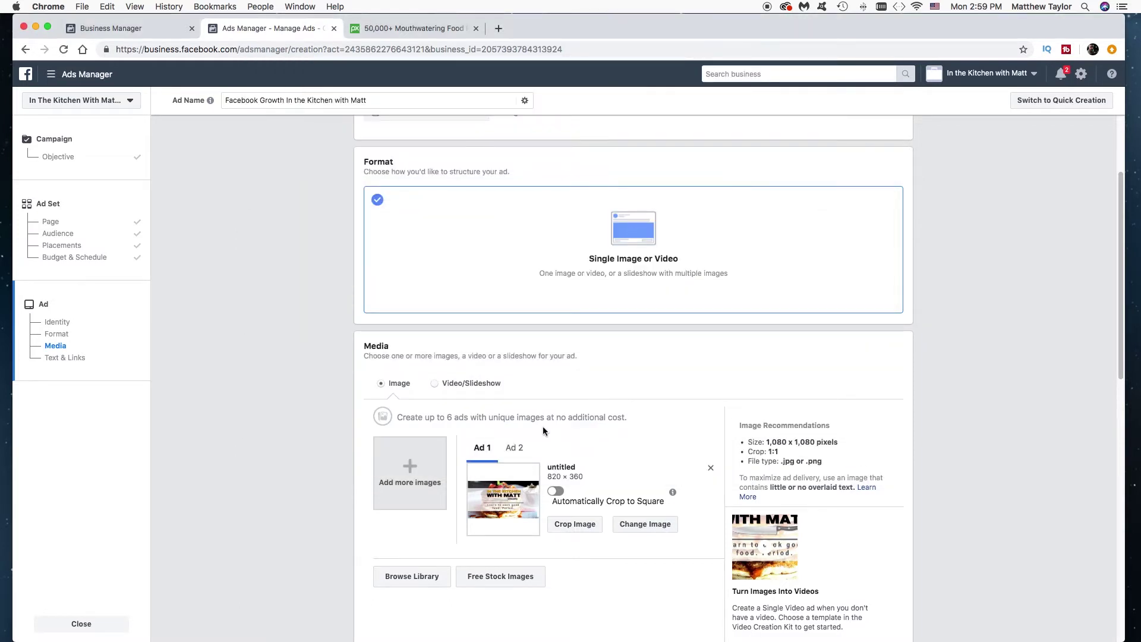
left_click(521, 452)
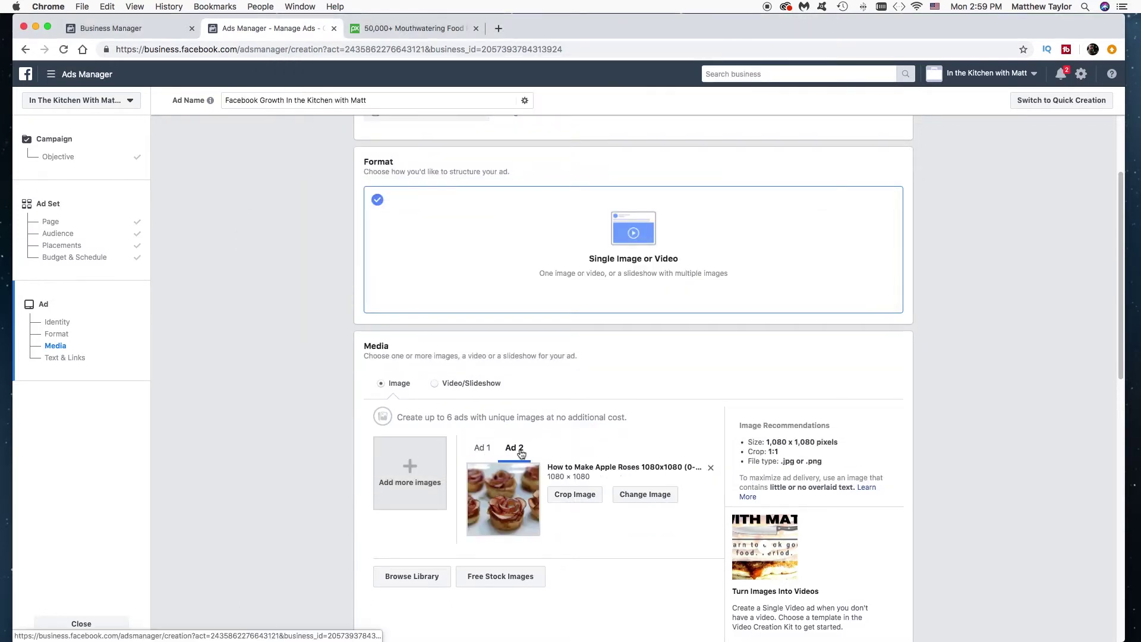
- Replace the first ad's image with crepes.jpg and switch back to the second ad
left_click(484, 449)
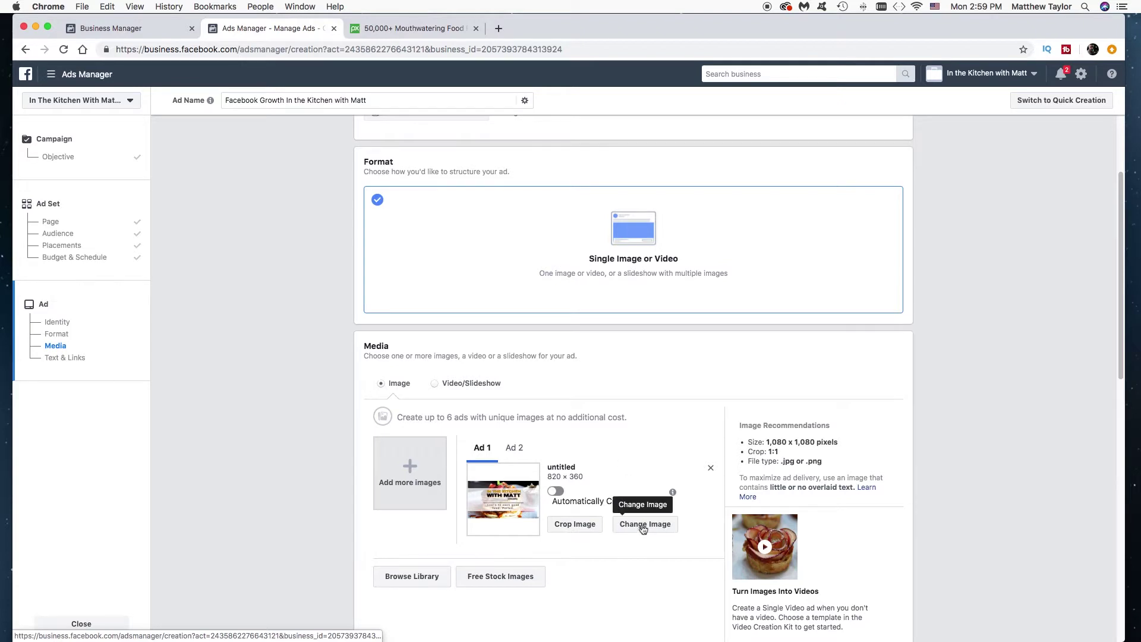
left_click(643, 525)
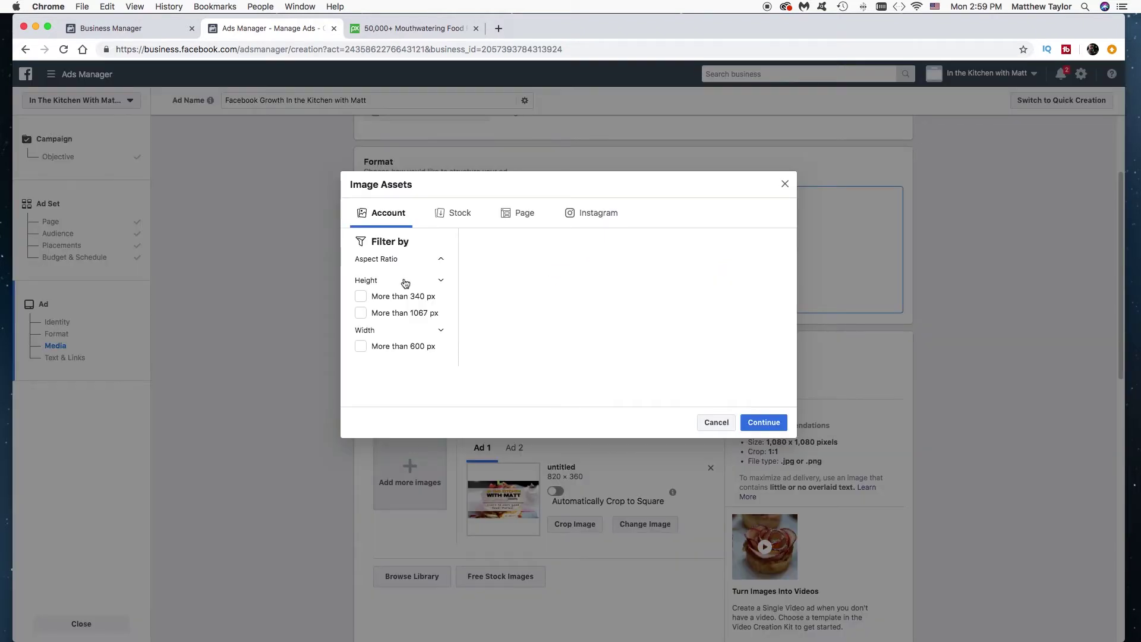
left_click(765, 518)
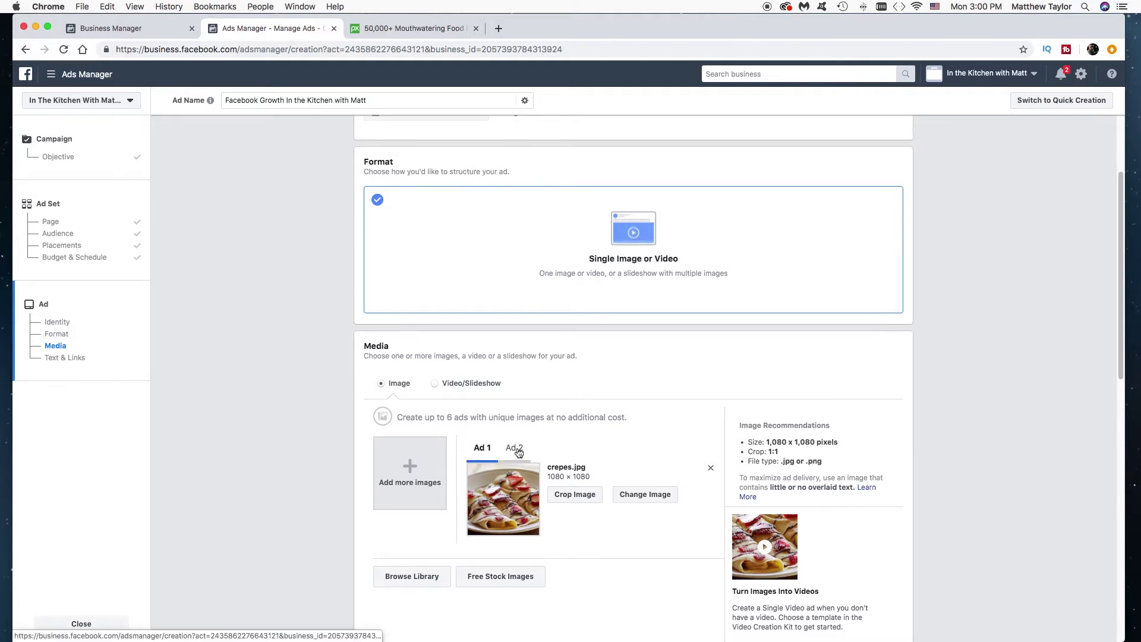
left_click(518, 450)
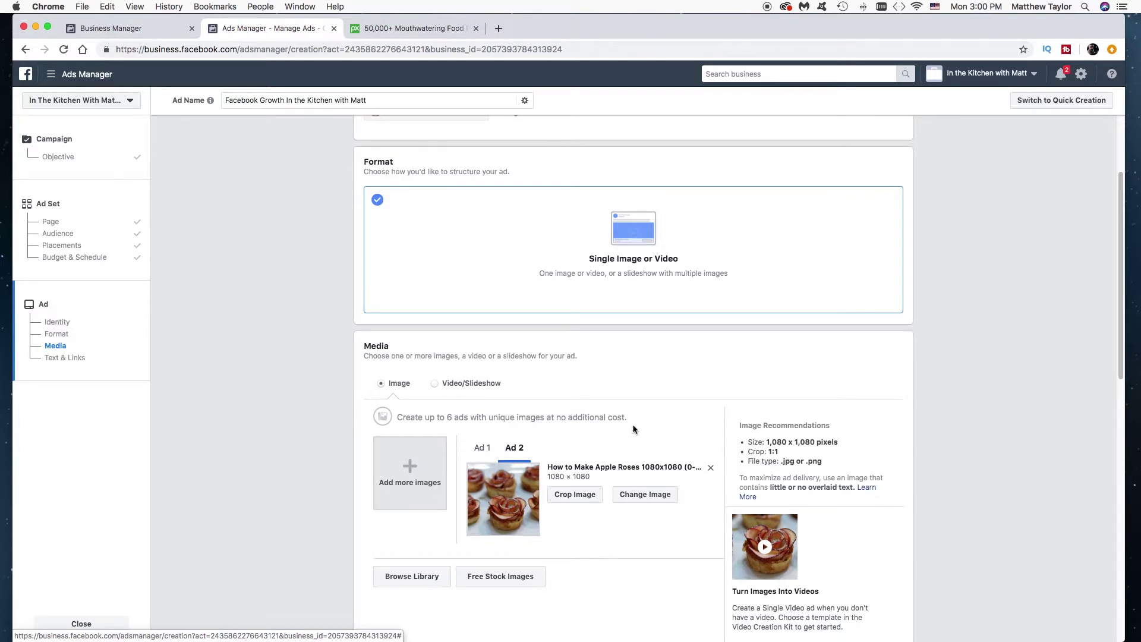
- Replace the ad text with "Do you like cooking and baking? Click the "LIKE" button for recipes, videos, quotes and more!"
scroll(634, 428, "down", 3)
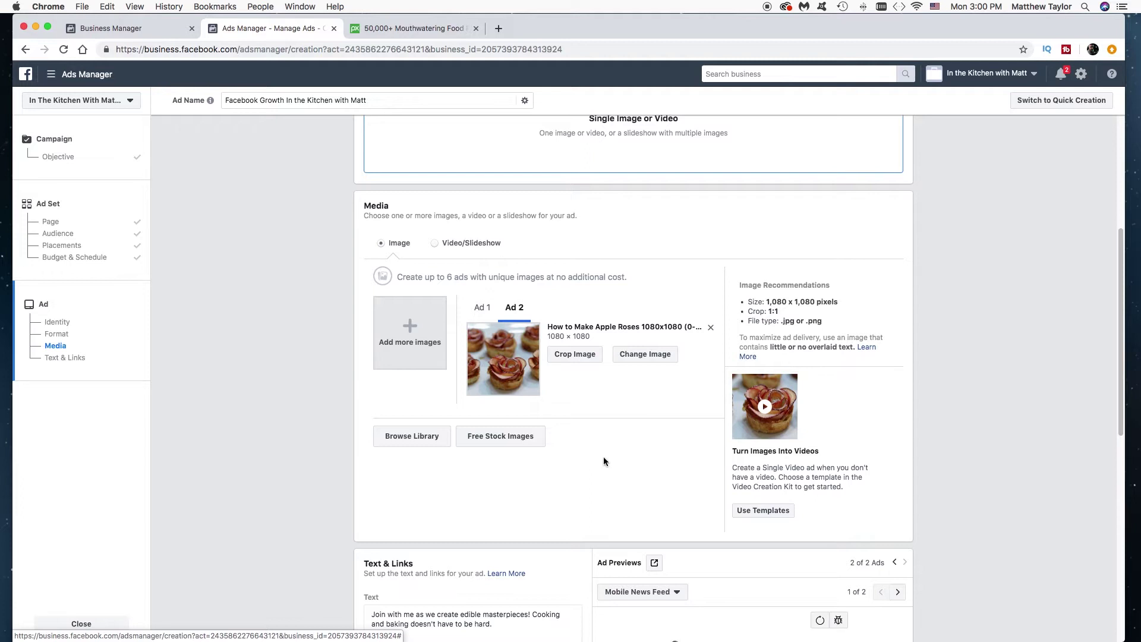
scroll(569, 466, "down", 2)
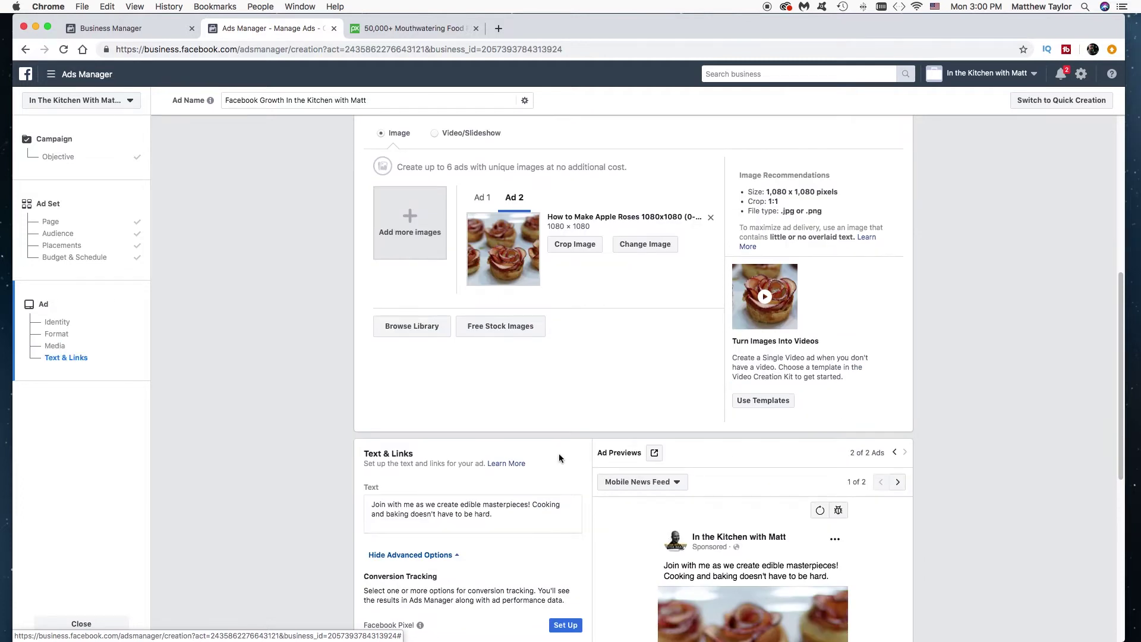
scroll(559, 458, "down", 2)
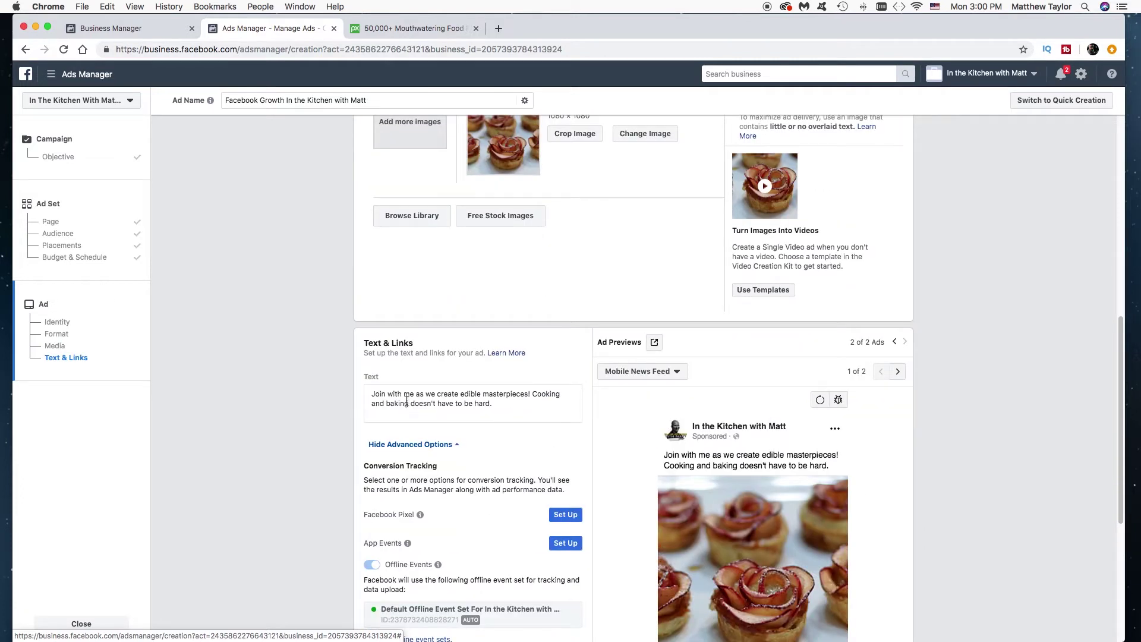
left_click(498, 406)
left_click_drag(498, 407, 366, 392)
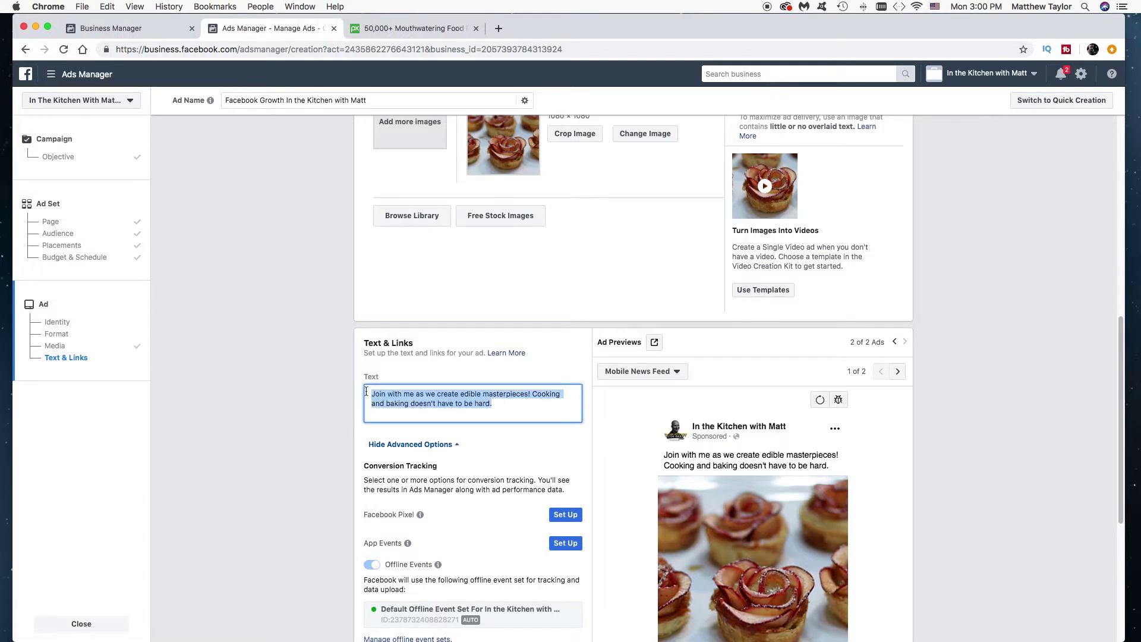
key("BackSpace")
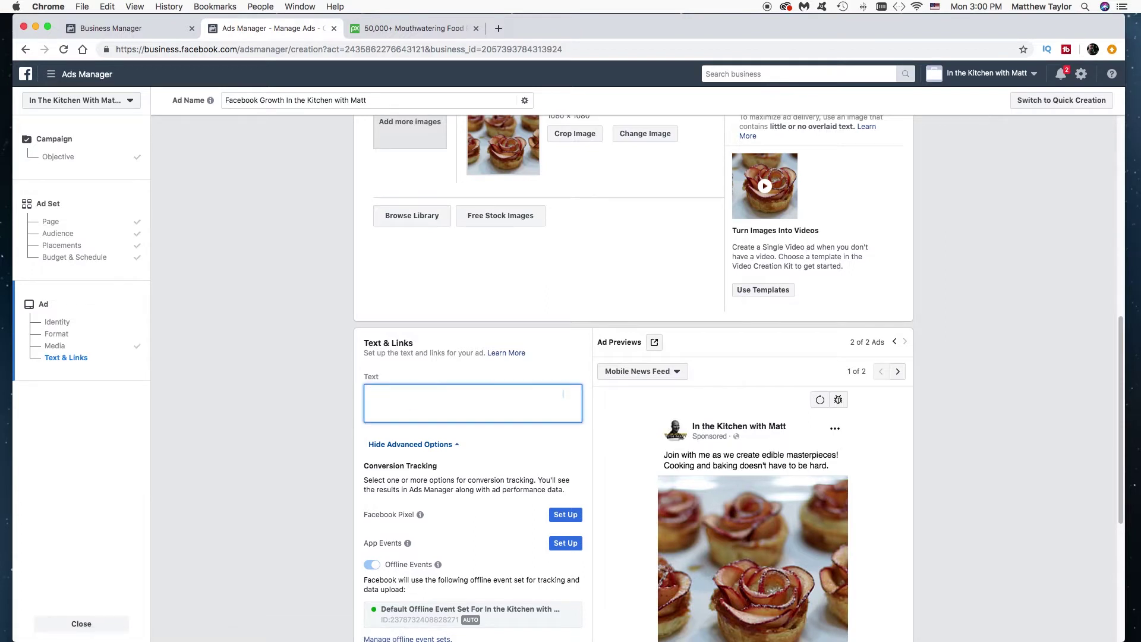
type("D")
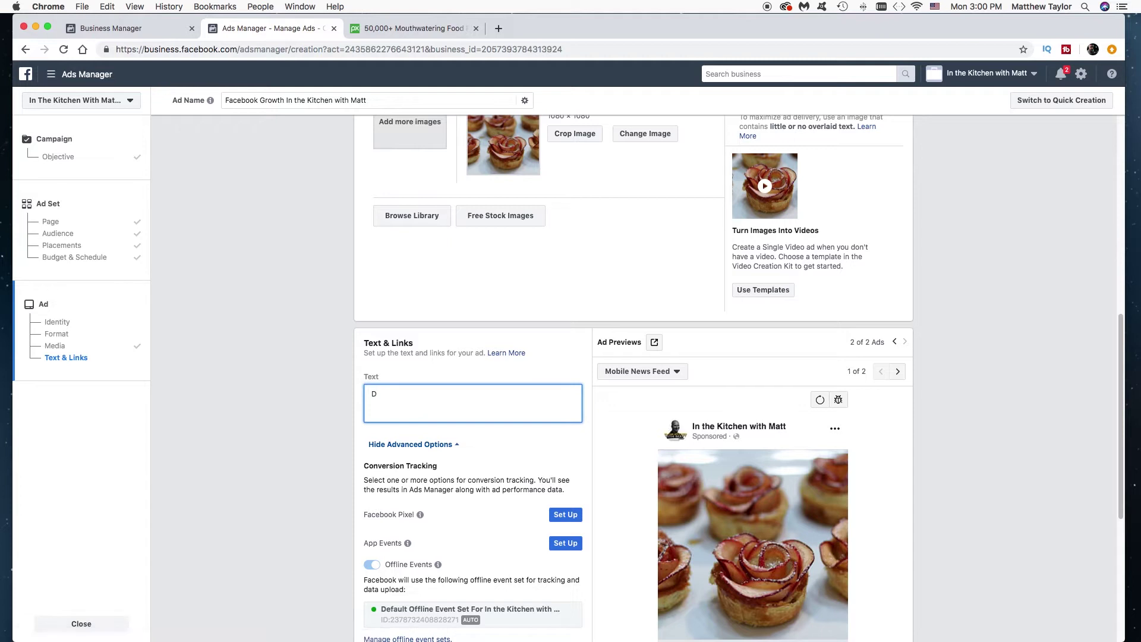
type("o you like ")
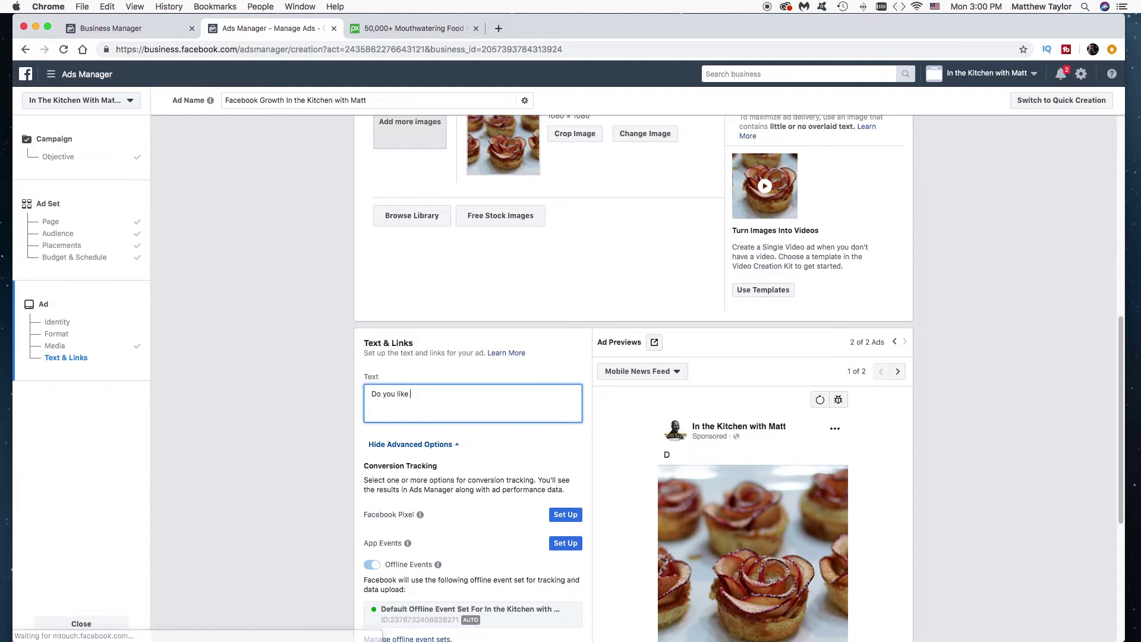
type("cooking and baking?")
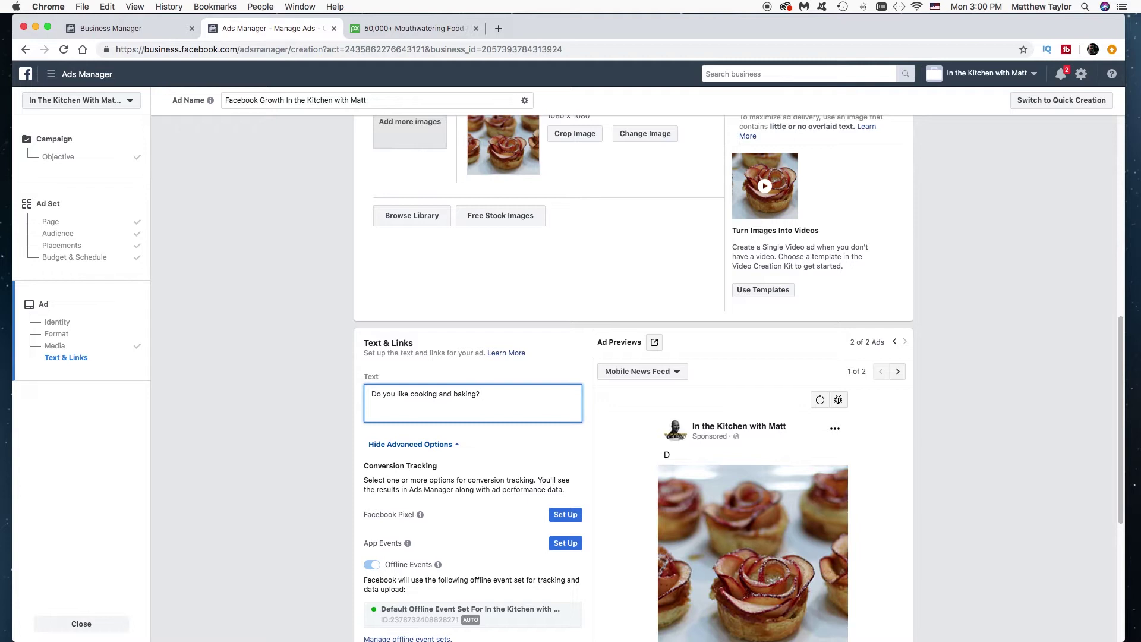
type(" Click the")
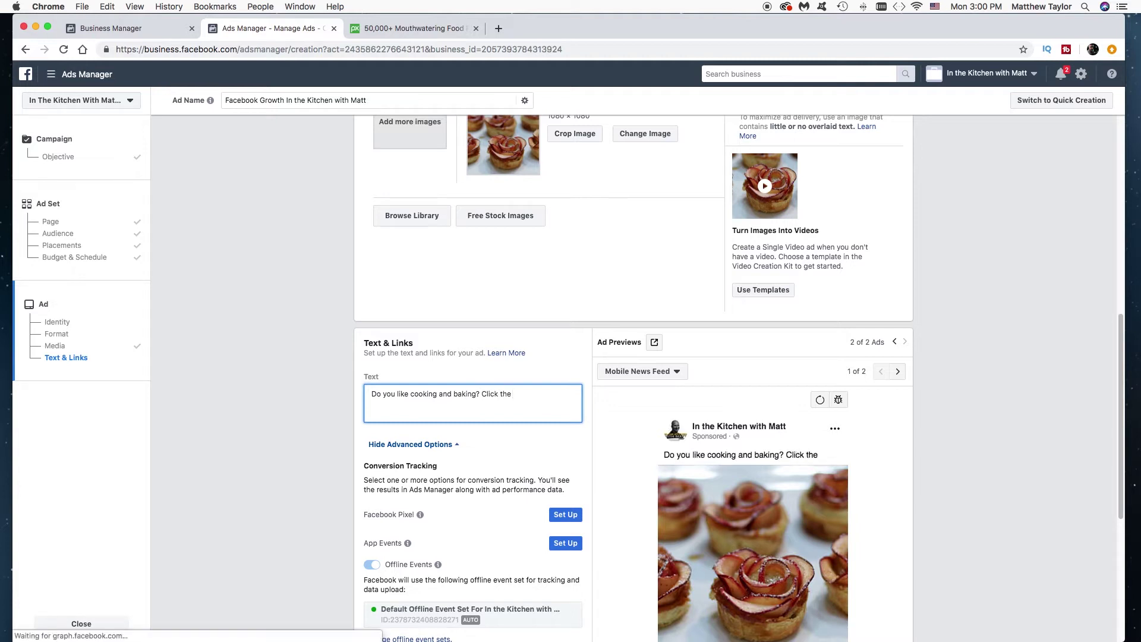
type(" \"LIKE")
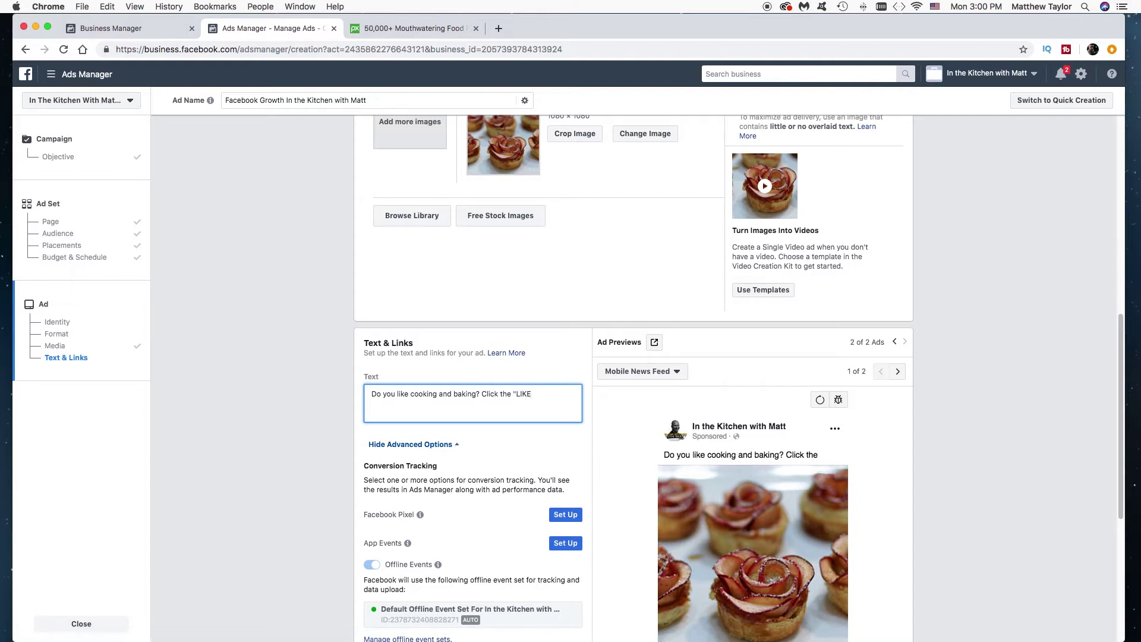
type("\" butto")
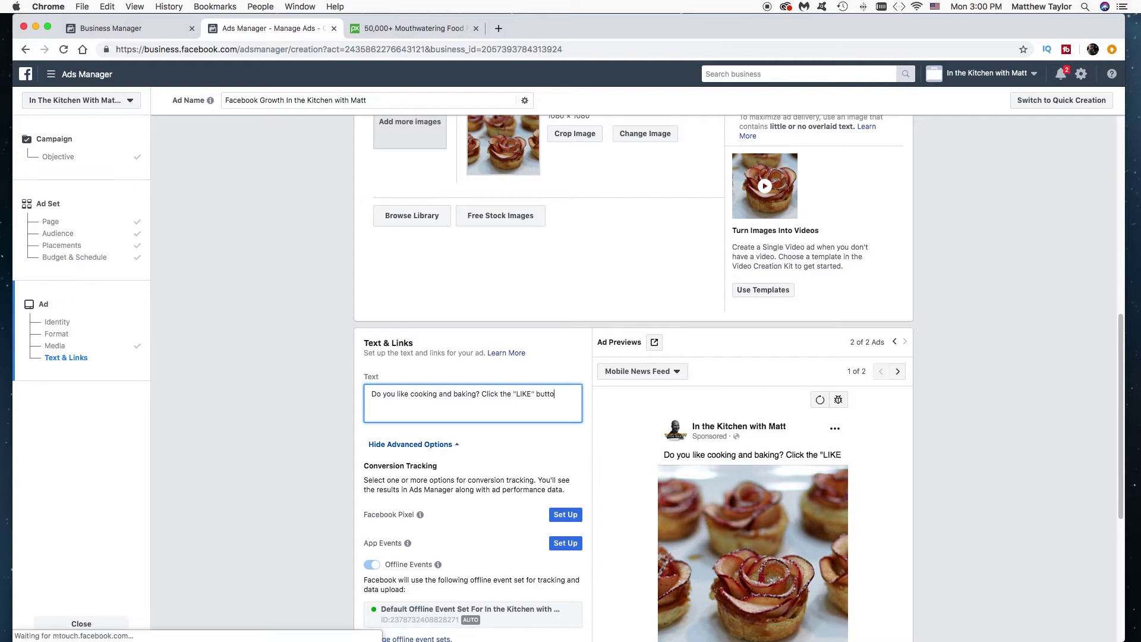
type("n for ")
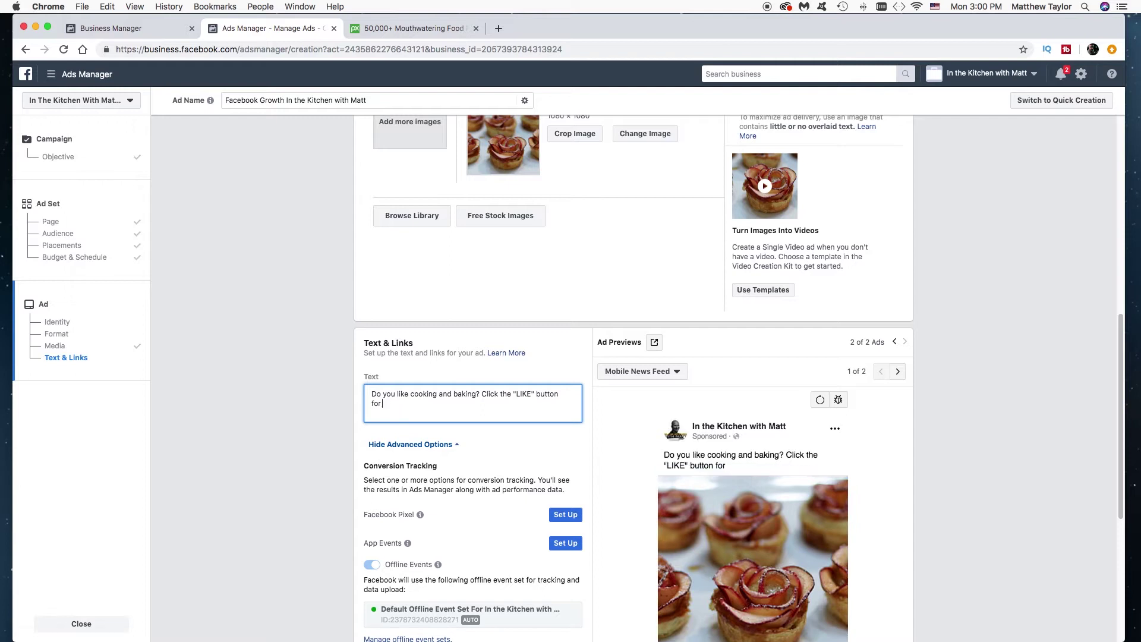
type("recipes")
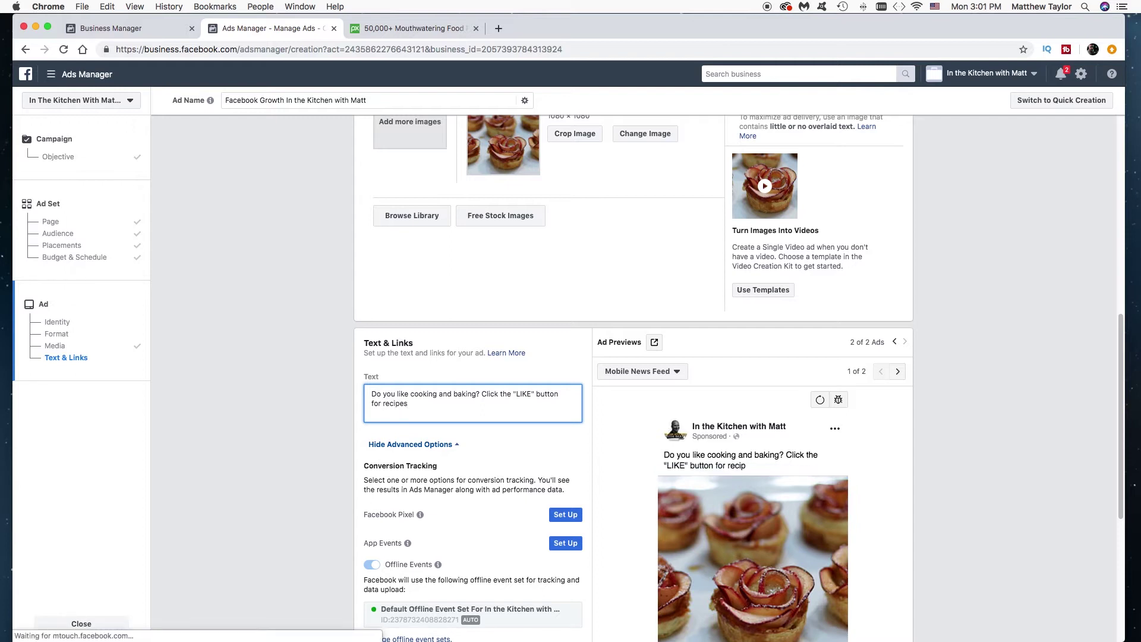
type(", videos, quo")
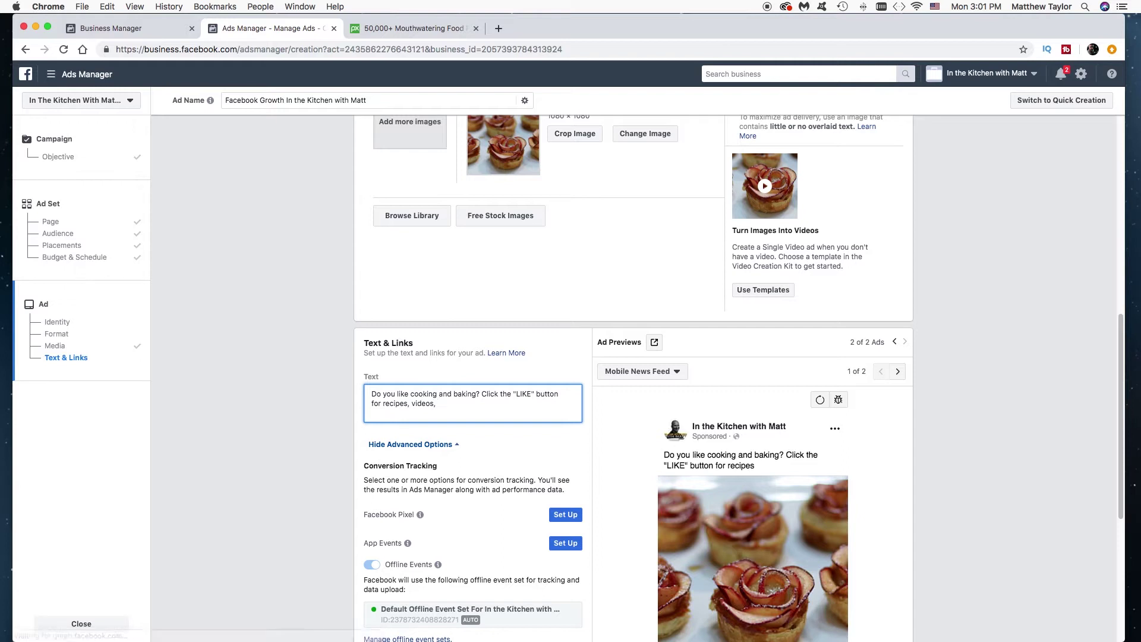
type("tes, and more!")
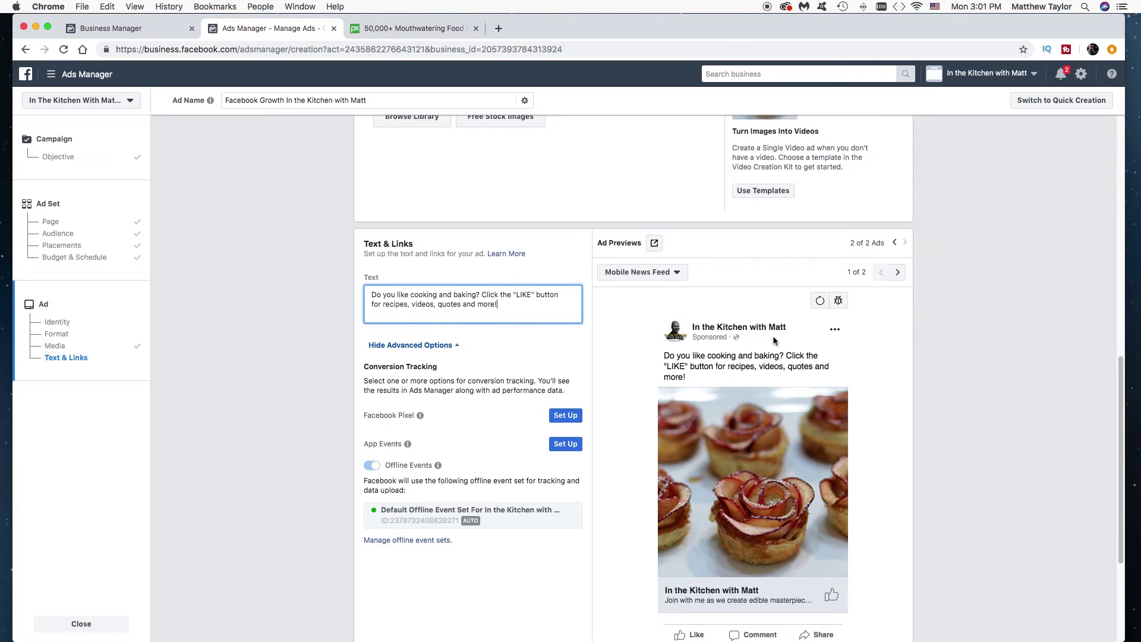
- Preview the ad as a Desktop News Feed placement and check the images of Ad 1 and Ad 2
left_click(678, 275)
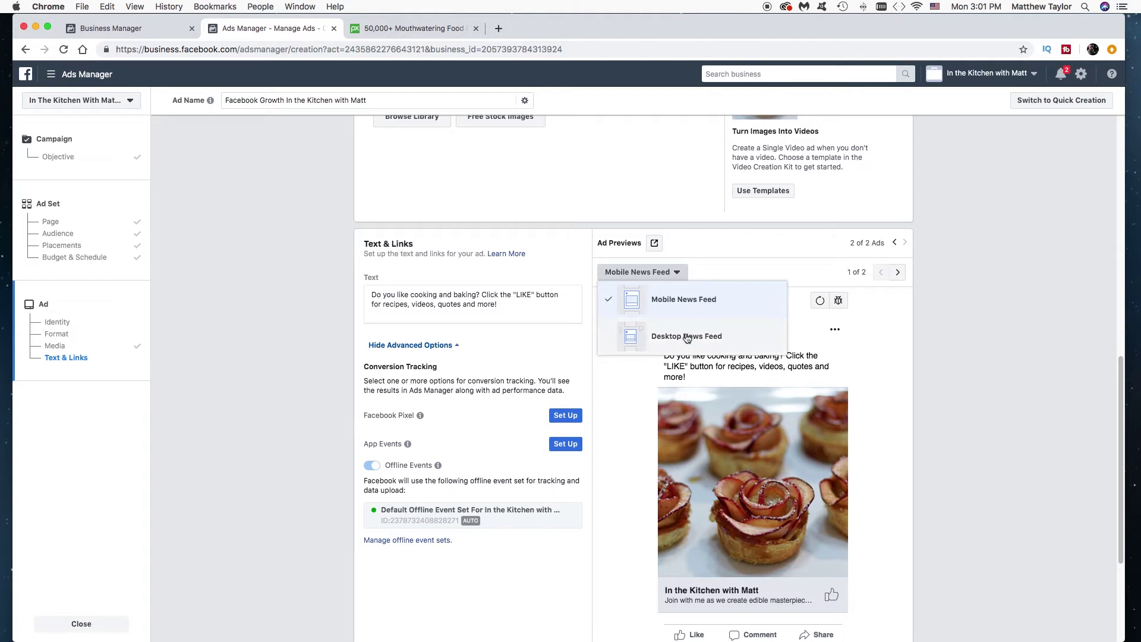
left_click(655, 334)
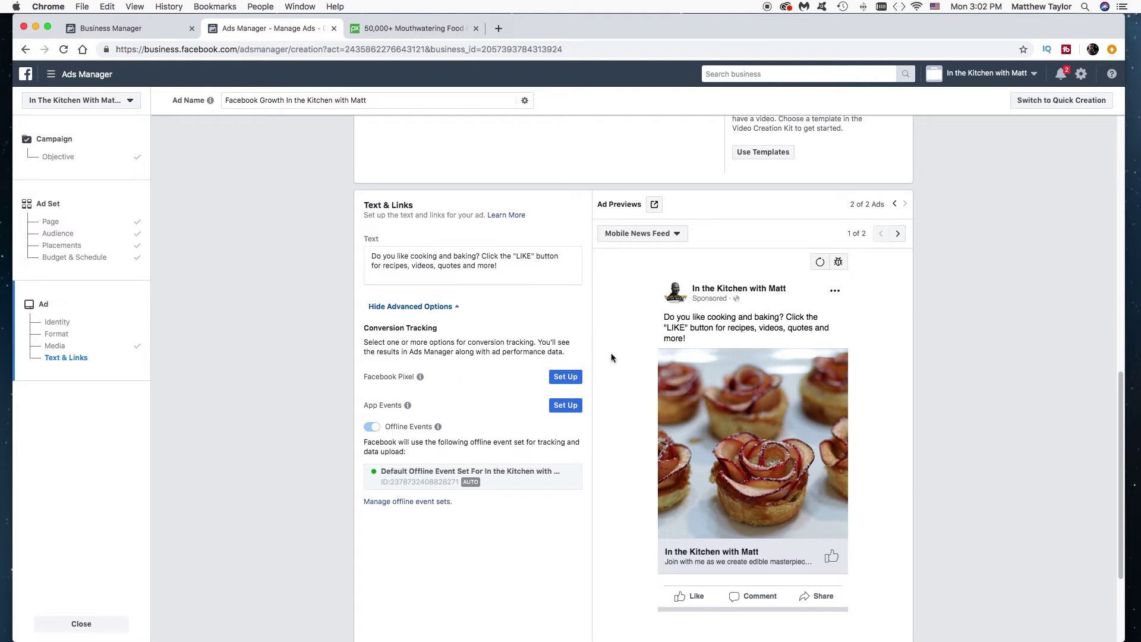
scroll(612, 356, "up", 6)
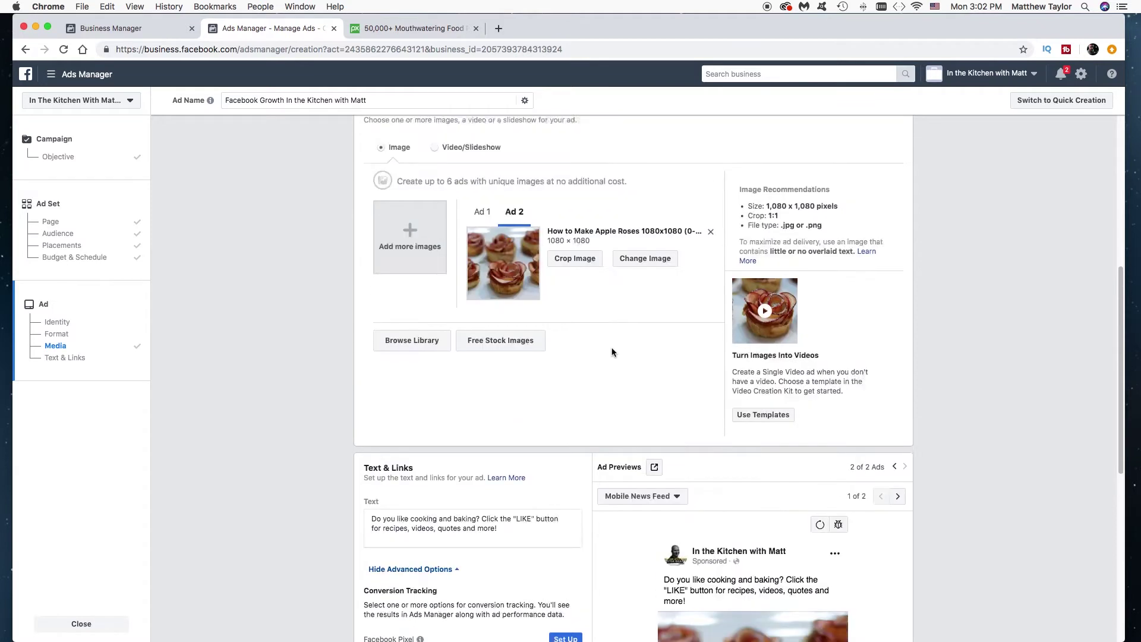
left_click(480, 282)
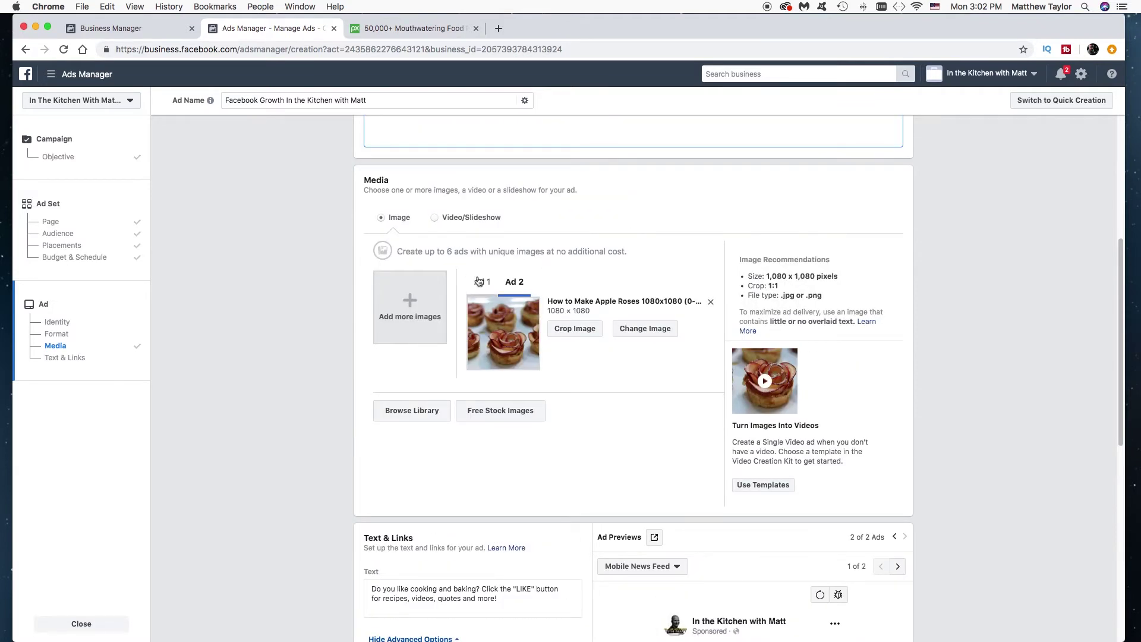
left_click(513, 282)
- Look over the ad's identity, format, media and text settings once more and confirm the campaign
scroll(632, 280, "up", 5)
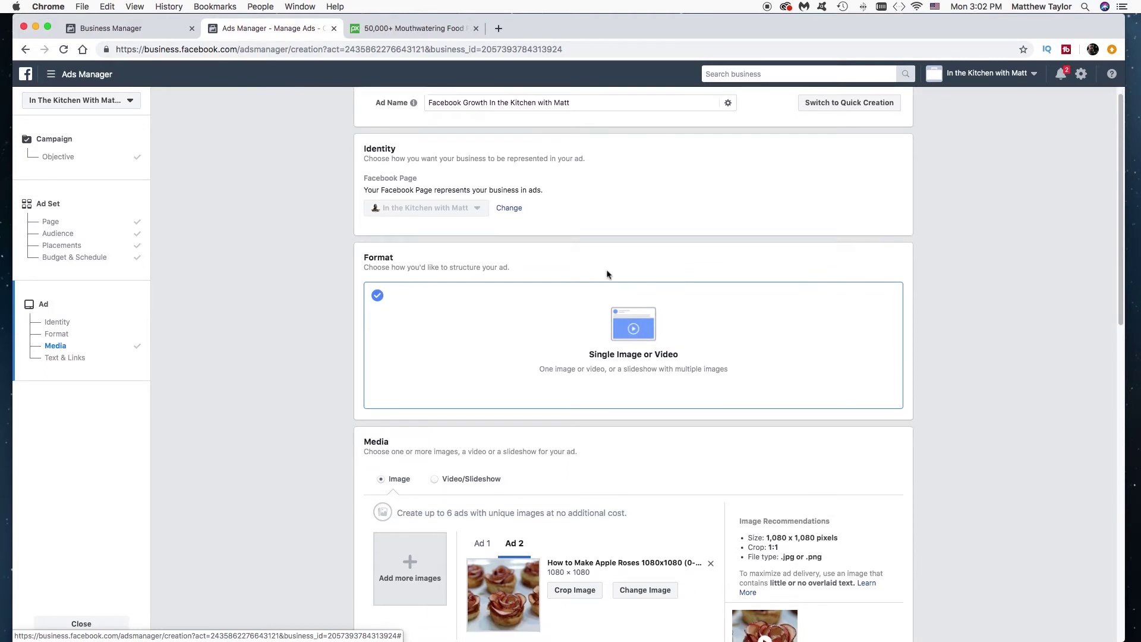
scroll(607, 274, "down", 9)
scroll(617, 352, "down", 3)
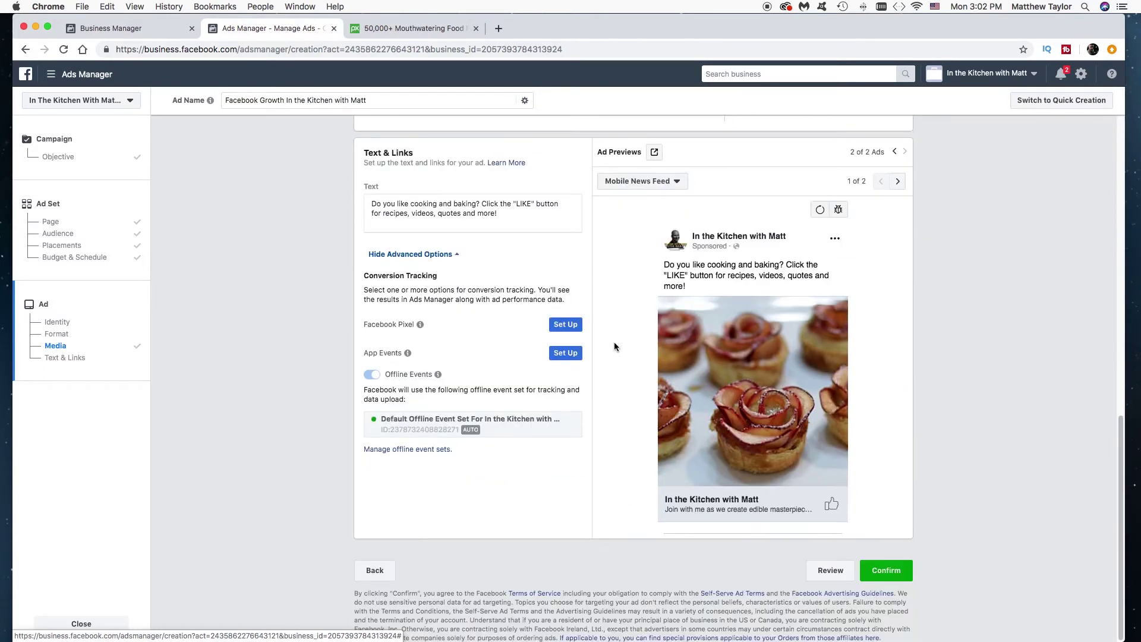
left_click(887, 575)
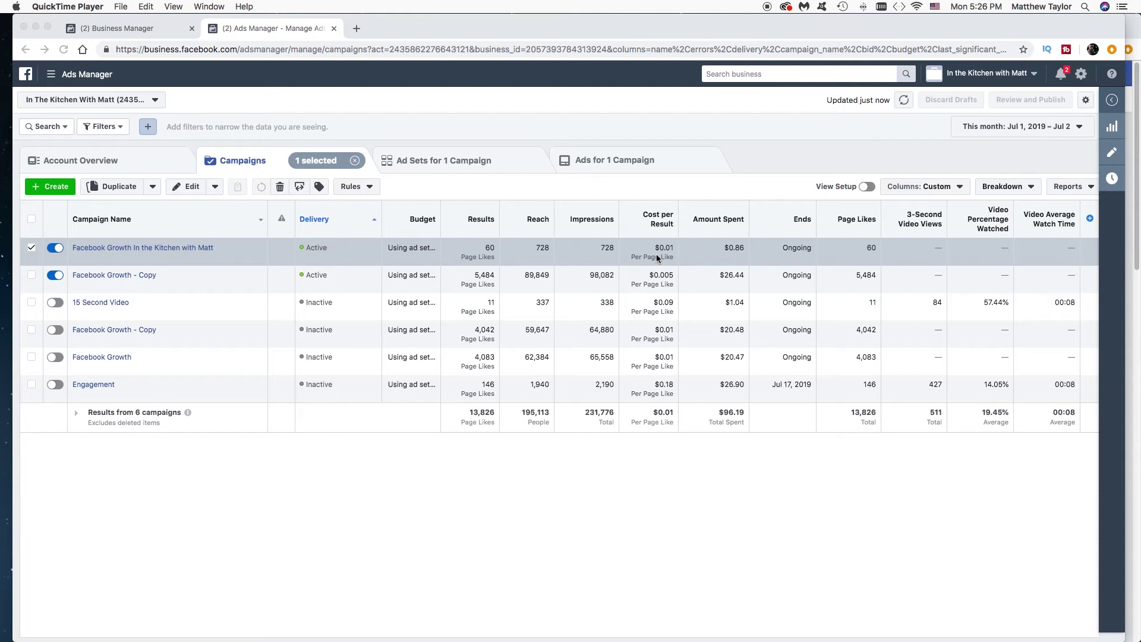
- Open the "Facebook Growth In the Kitchen with Matt" campaign for editing and view the apple roses ad and the crepes ad
left_click(180, 240)
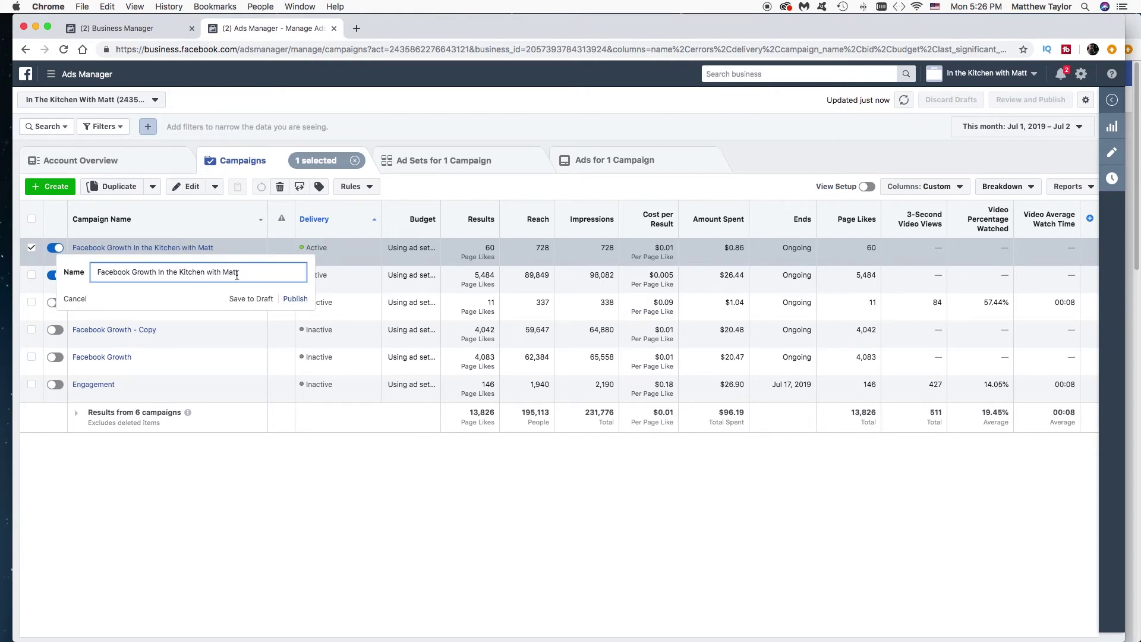
left_click(75, 298)
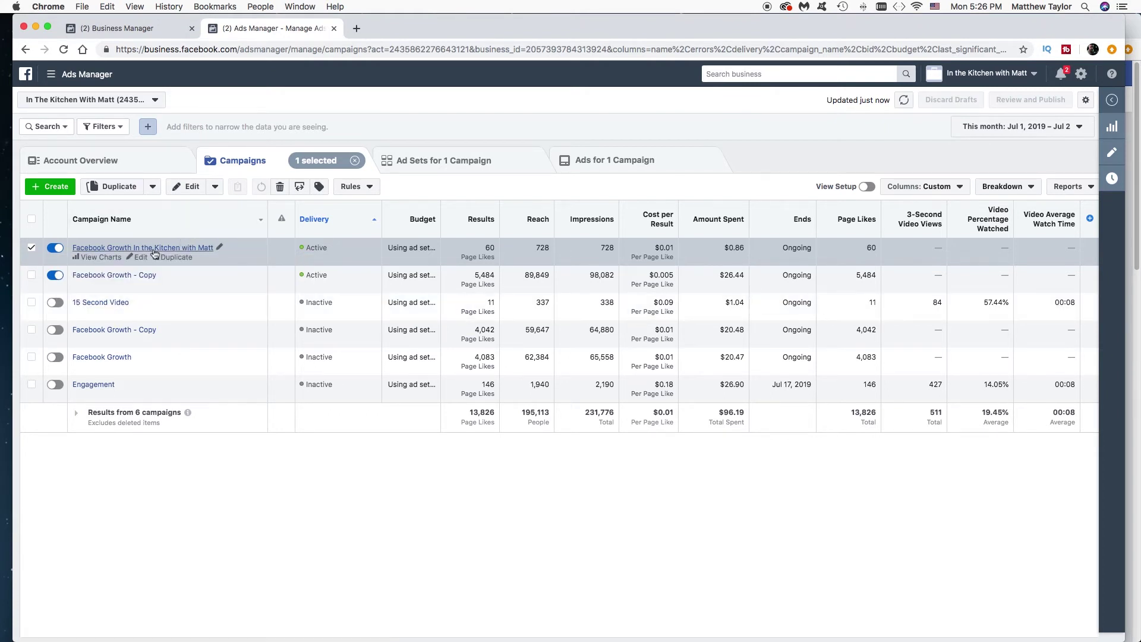
left_click(140, 257)
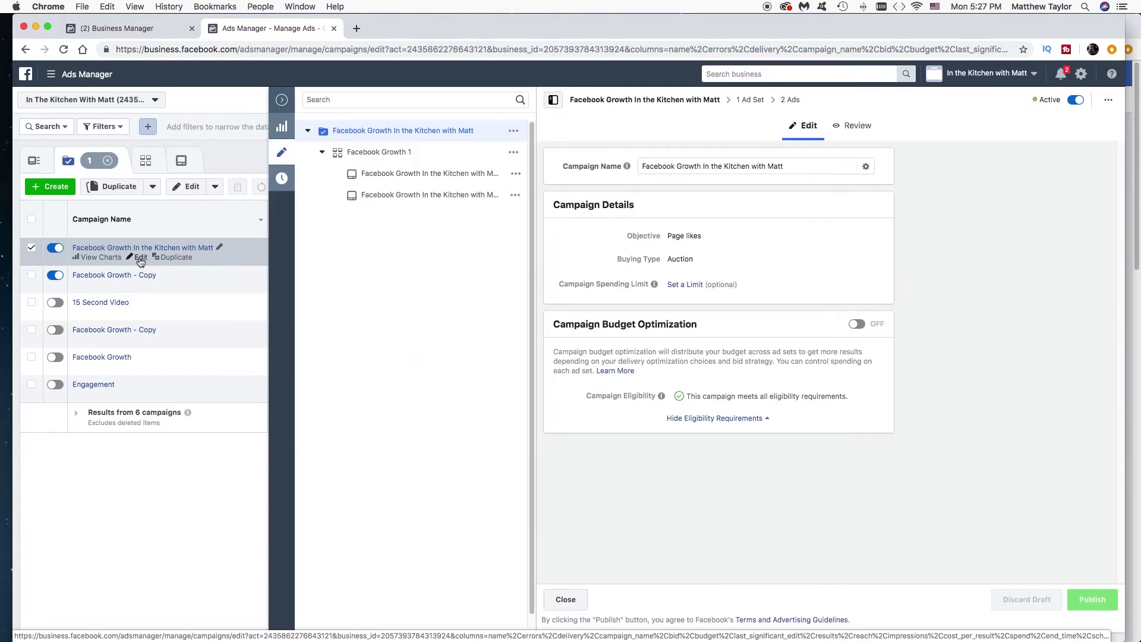
left_click(428, 174)
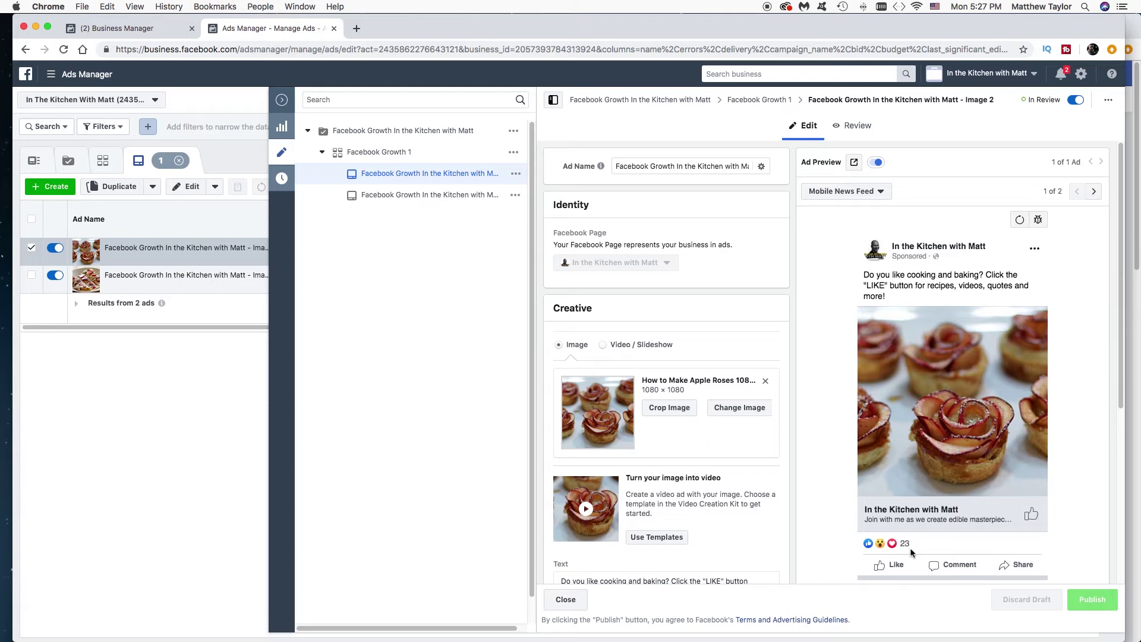
left_click(435, 194)
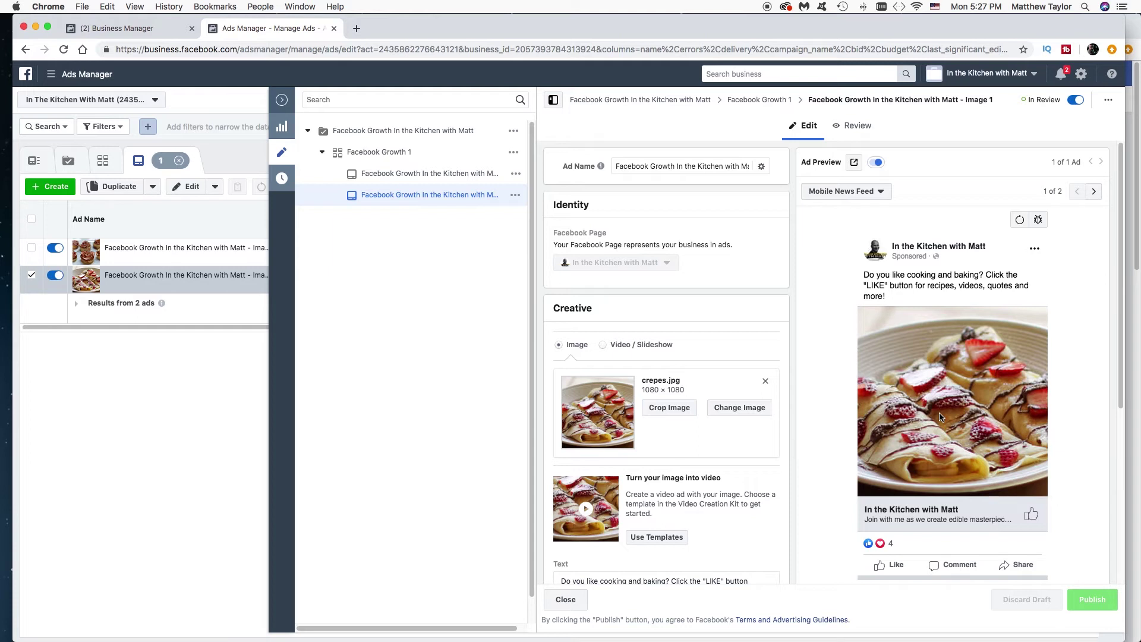
- Delete the crepes ad from the Facebook Growth 1 ad set
left_click(515, 198)
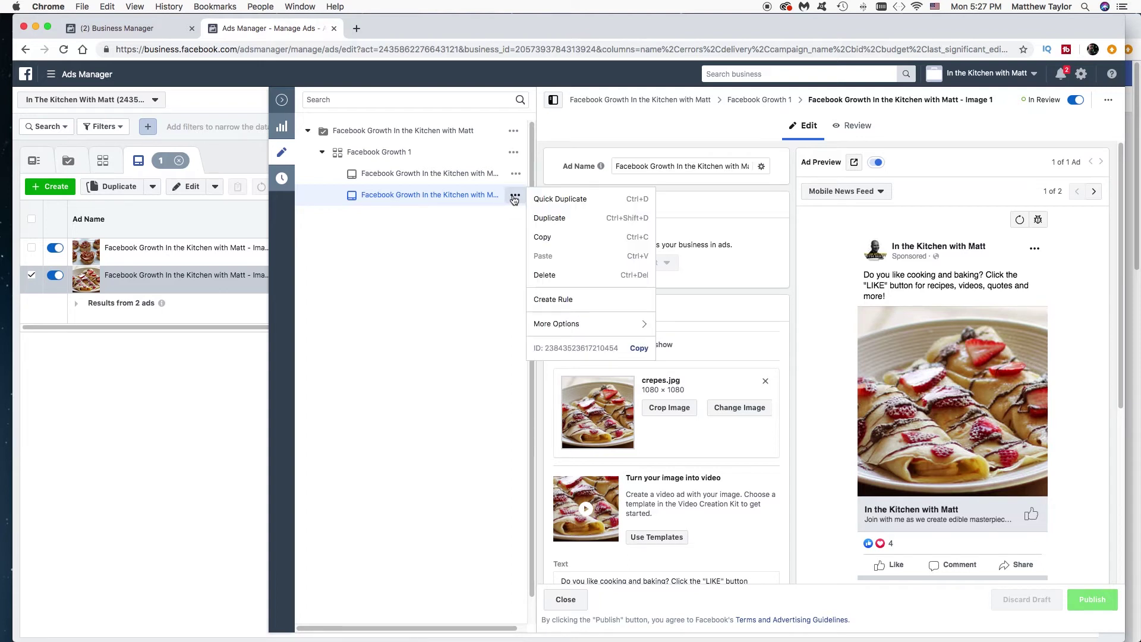
left_click(566, 277)
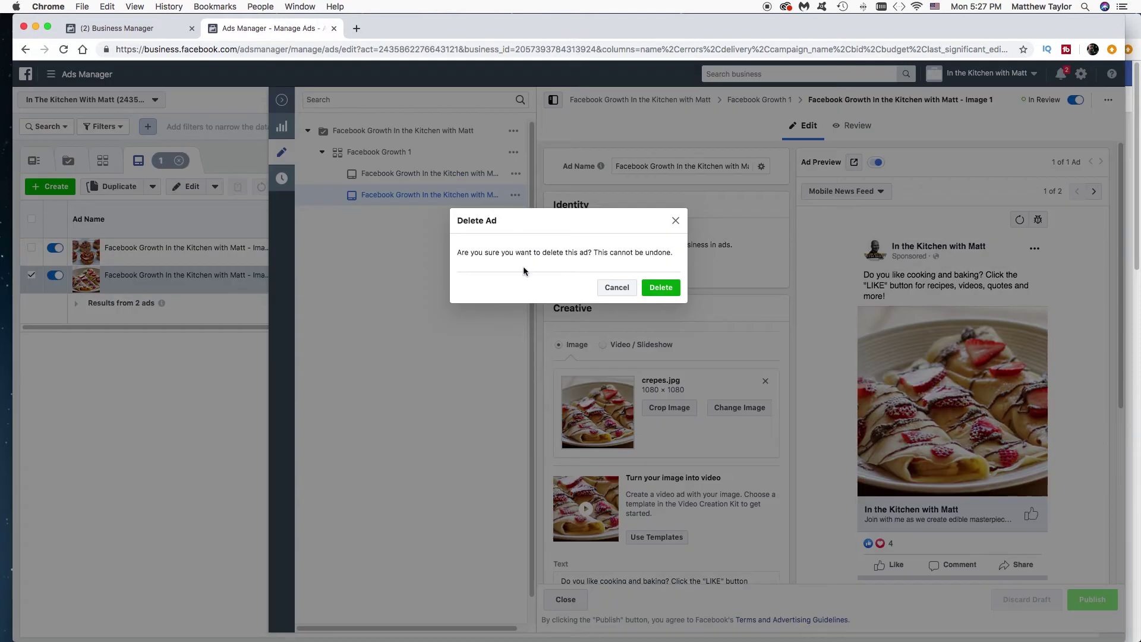
key("Return")
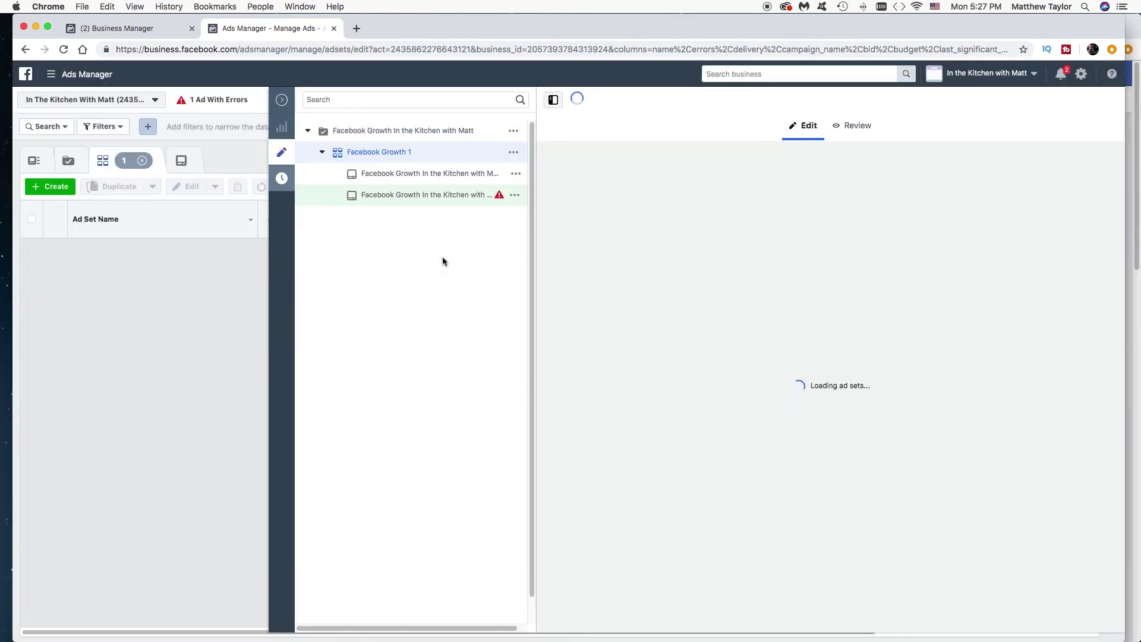
- Show the remaining apple roses ad and open its Facebook post with comments
left_click(450, 174)
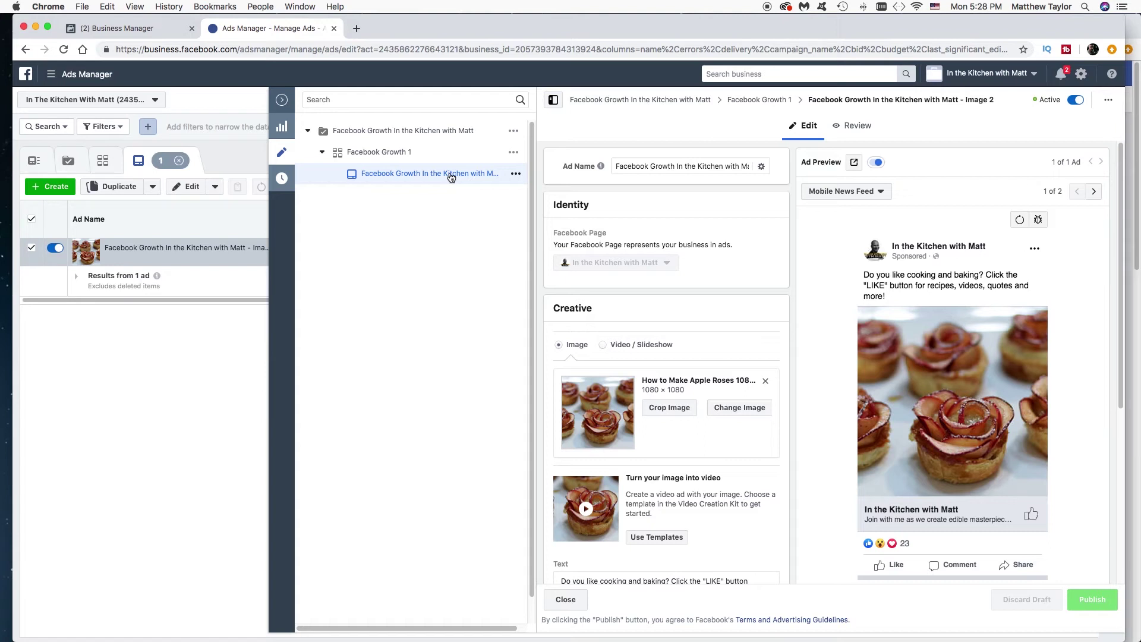
left_click(855, 164)
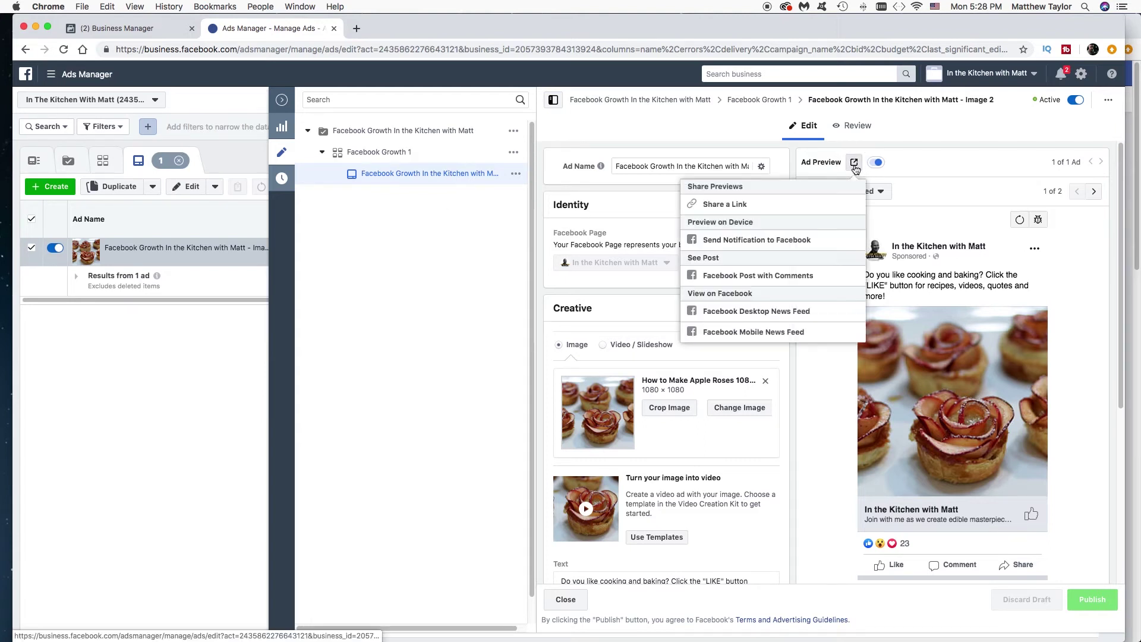
left_click(779, 276)
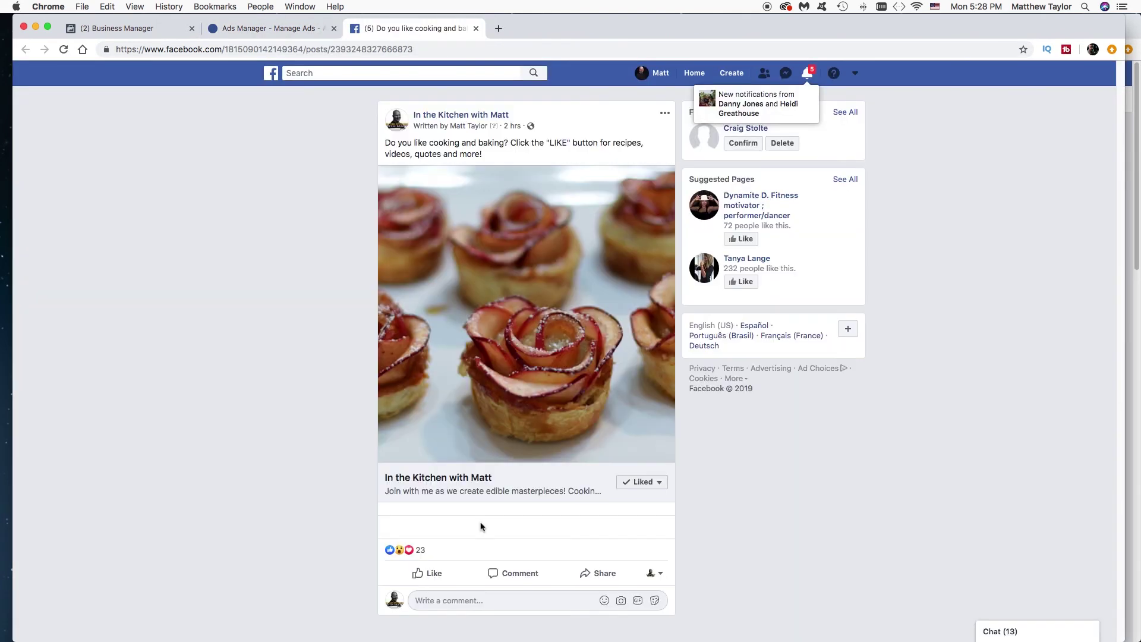
- Open the list of people who reacted to the apple roses post and invite the first two available people to like the page
left_click(422, 550)
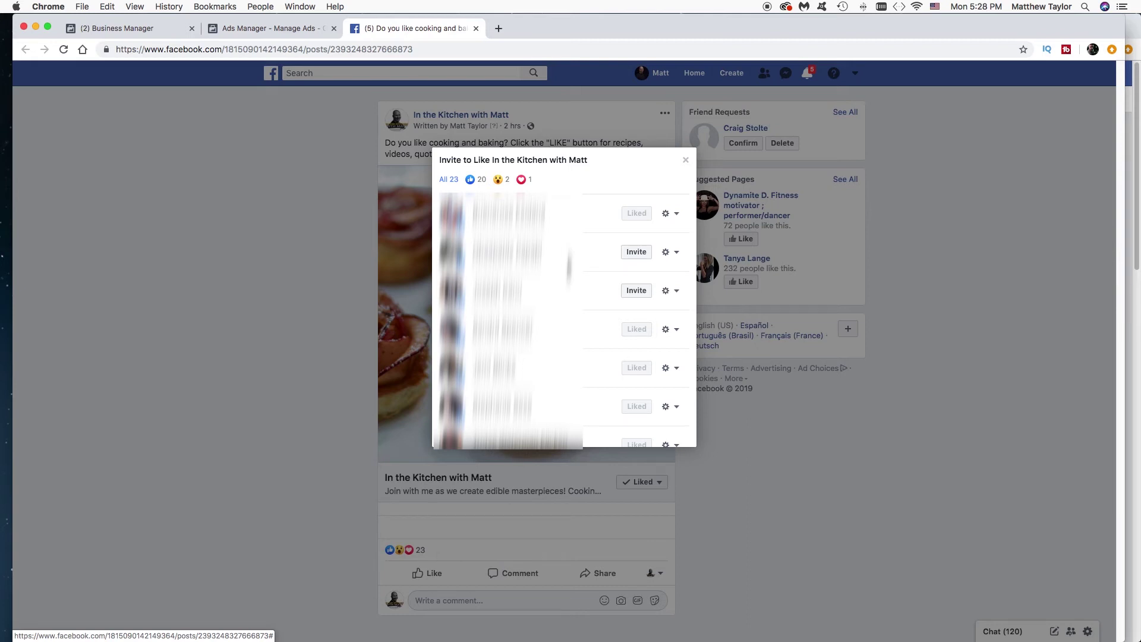
left_click(641, 255)
left_click(635, 290)
- Invite the last two available people at the end of the reactions list to like the page
scroll(584, 284, "down", 3)
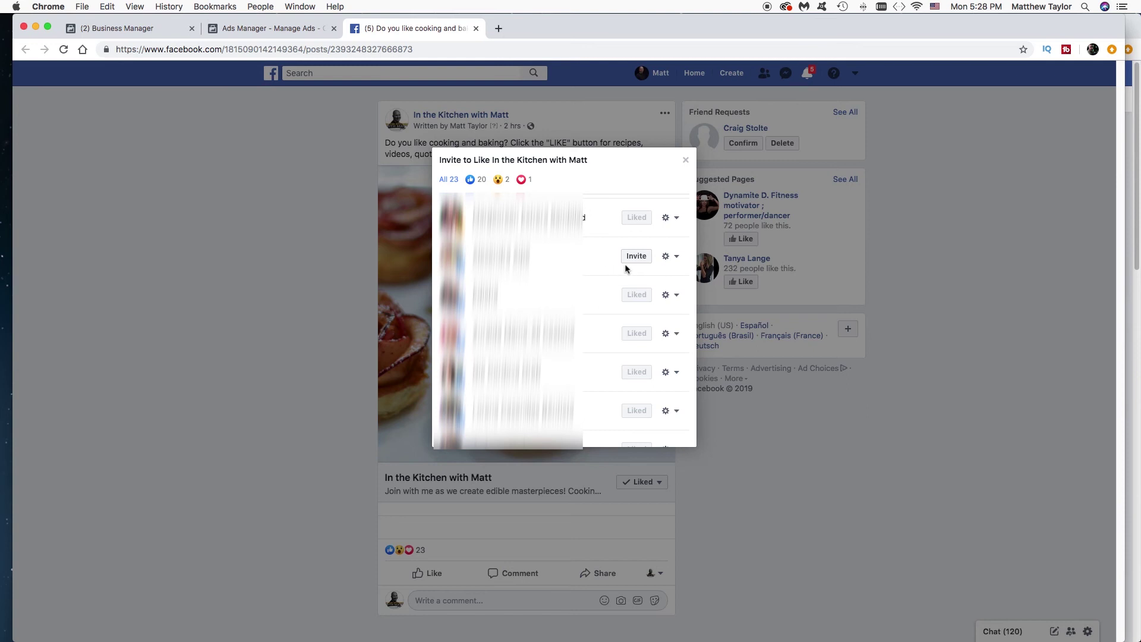
scroll(587, 284, "down", 3)
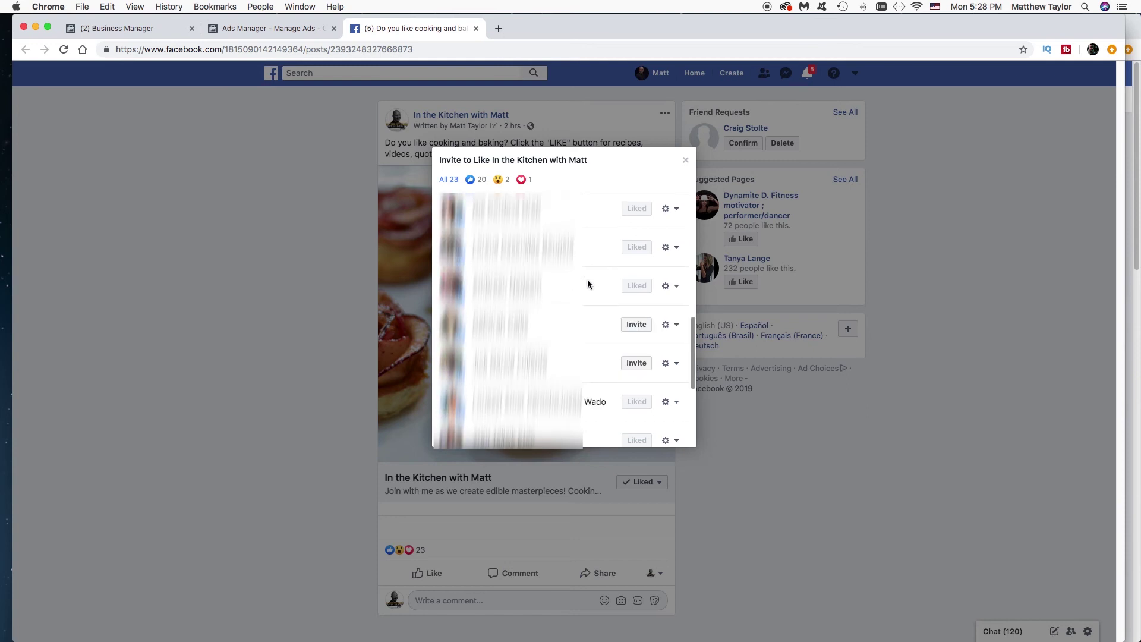
scroll(587, 284, "down", 3)
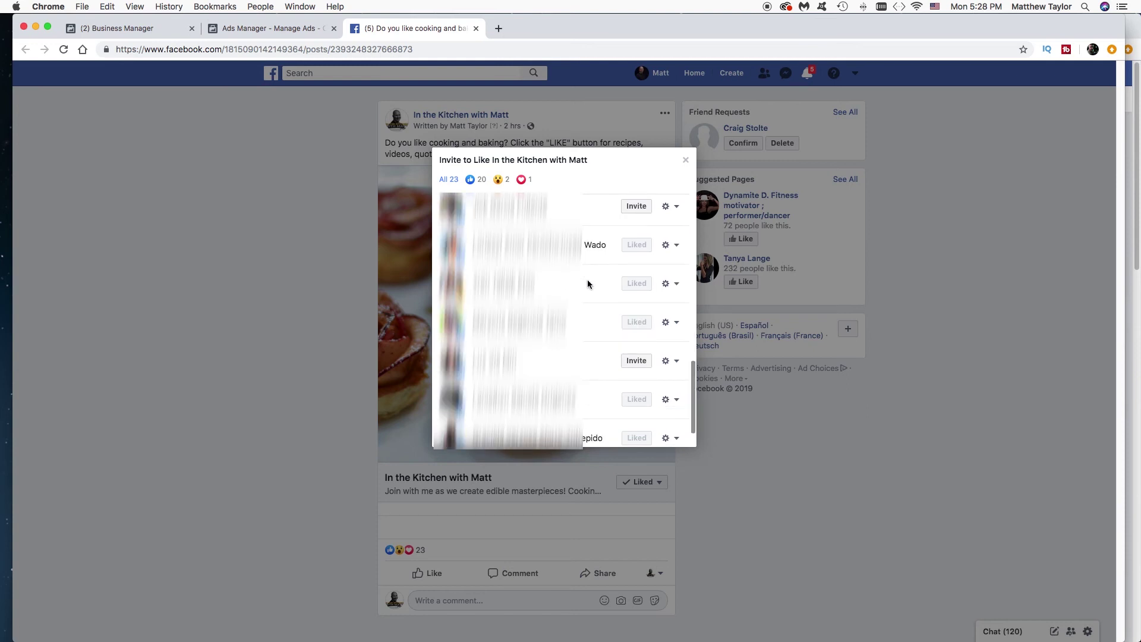
scroll(587, 279, "down", 1)
left_click(635, 311)
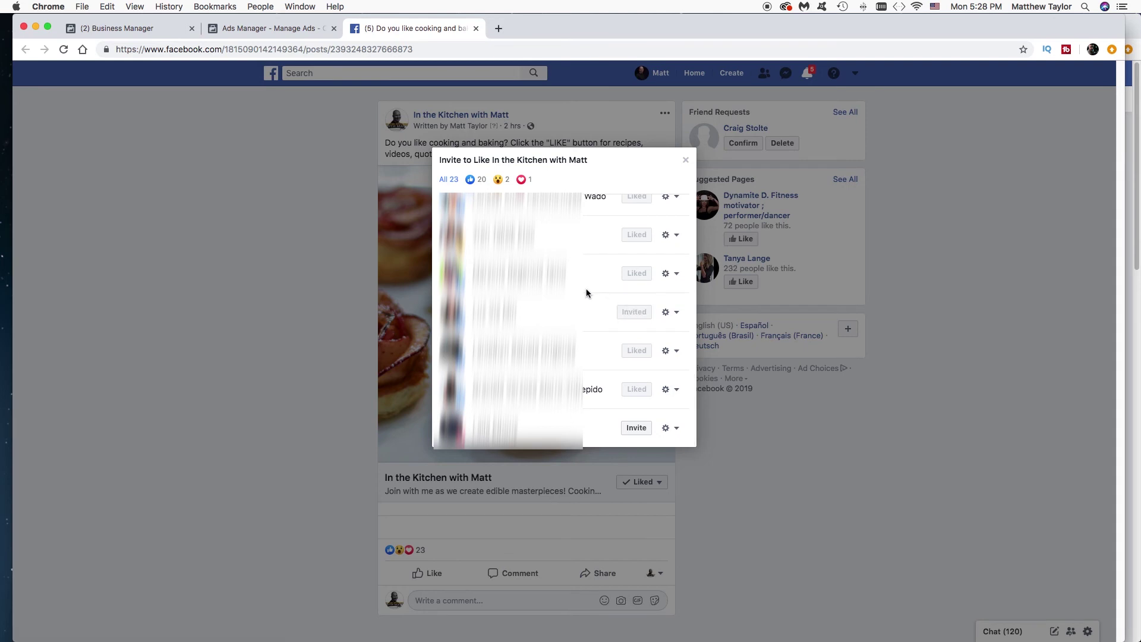
left_click(636, 428)
- Invite the two adjacent available people in the middle of the reactions list to like the page and close the list
scroll(583, 261, "up", 4)
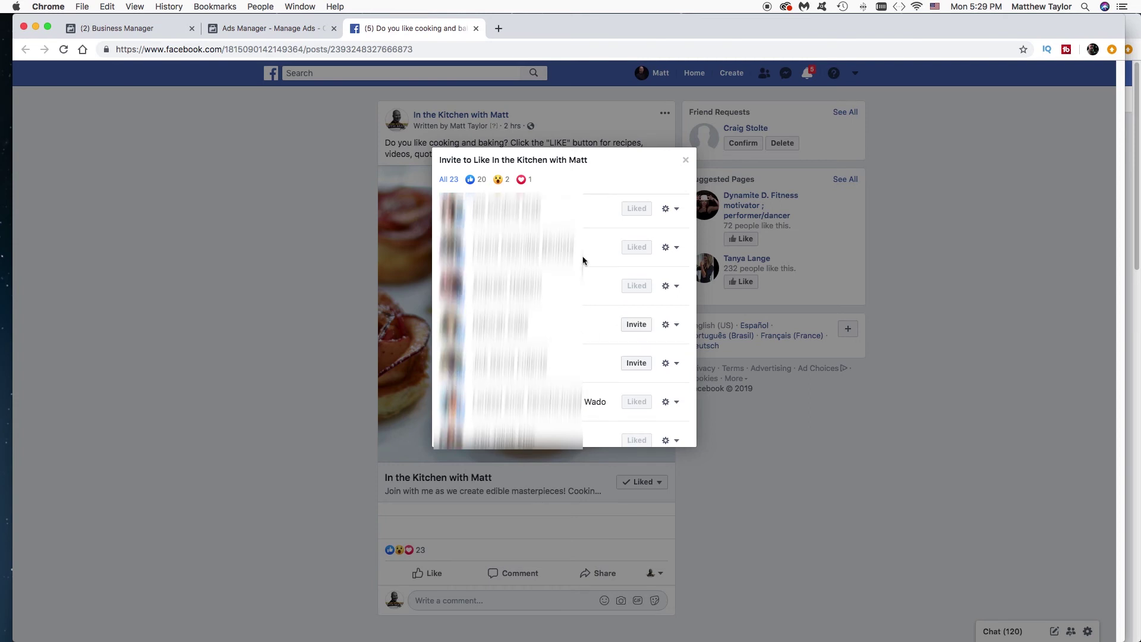
scroll(583, 260, "up", 1)
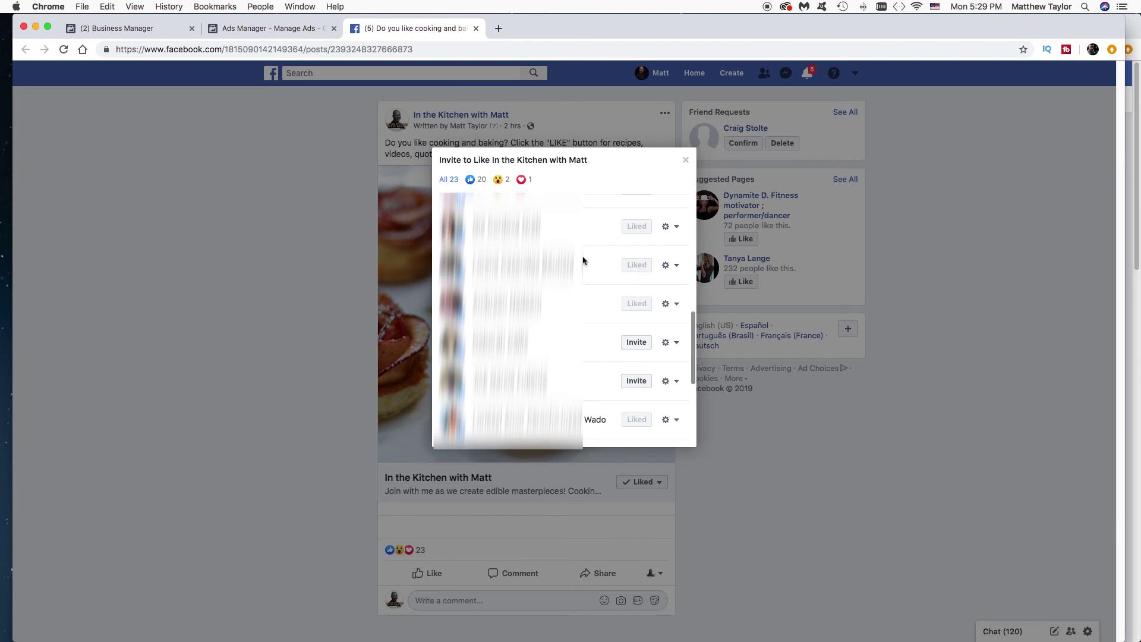
left_click(634, 343)
left_click(635, 381)
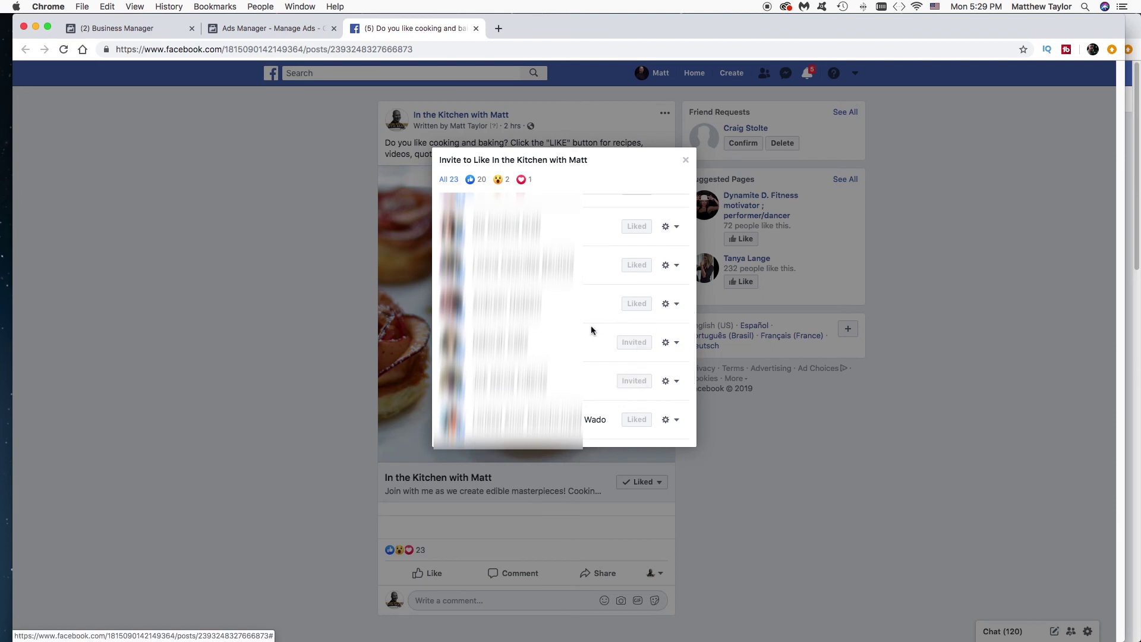
scroll(574, 280, "up", 5)
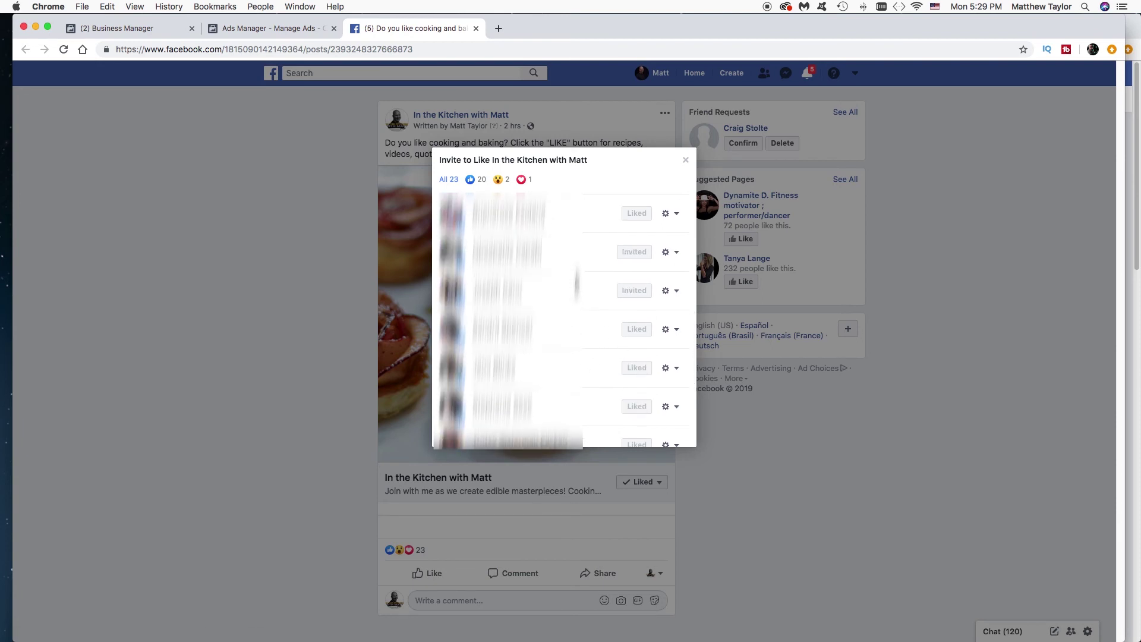
left_click(688, 163)
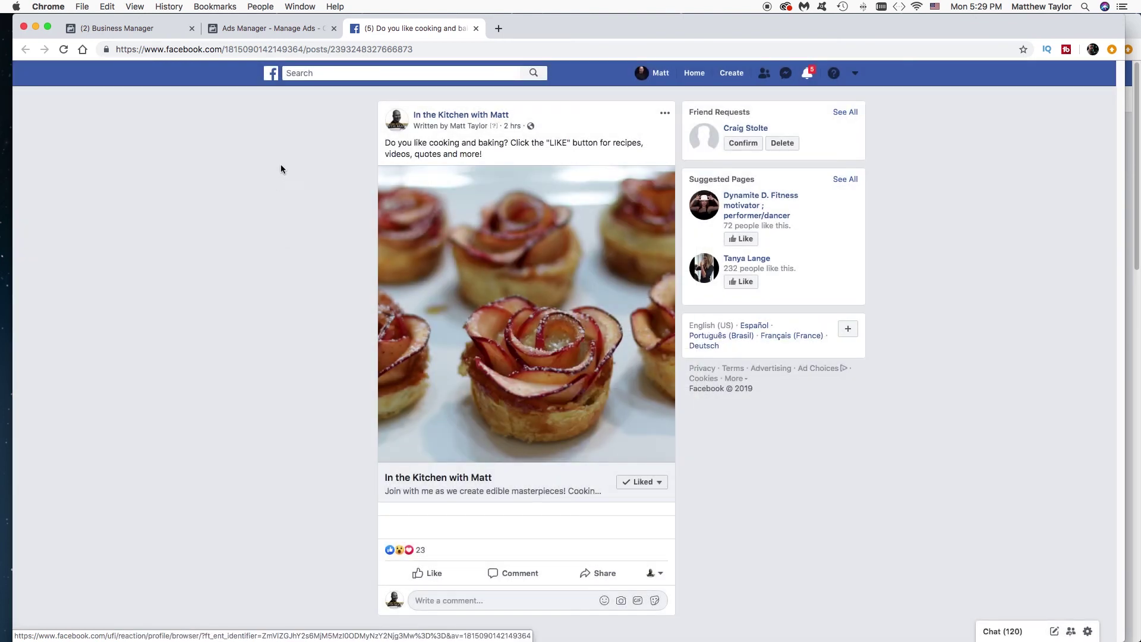
- Switch back to Ads Manager, close the ad editor, and show all campaigns with refreshed results
left_click(257, 31)
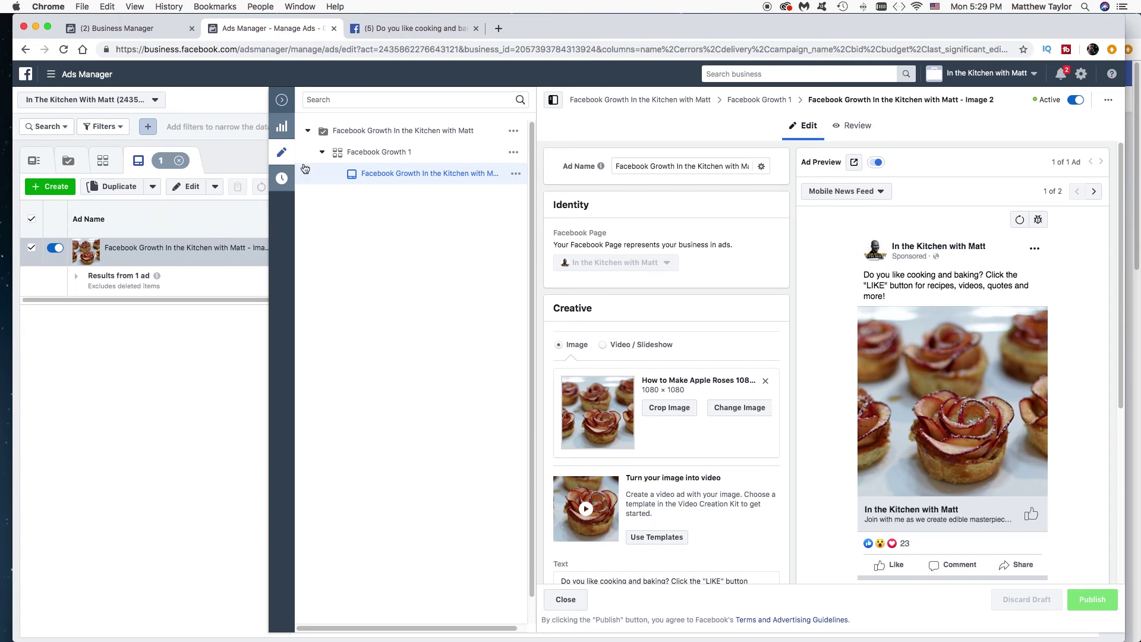
left_click(282, 101)
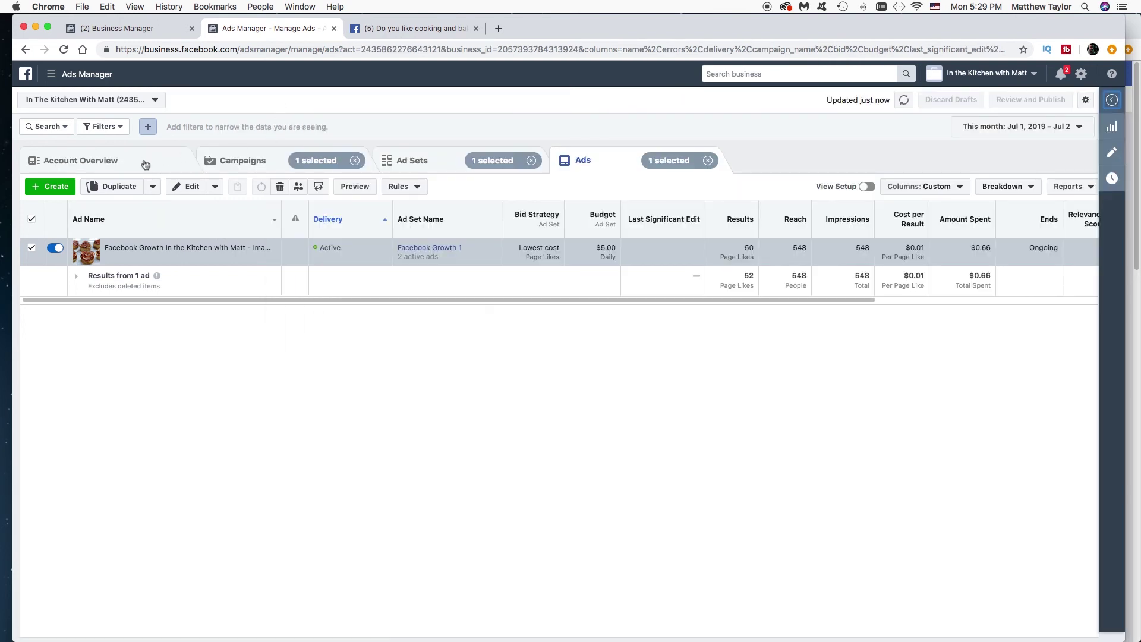
left_click(226, 163)
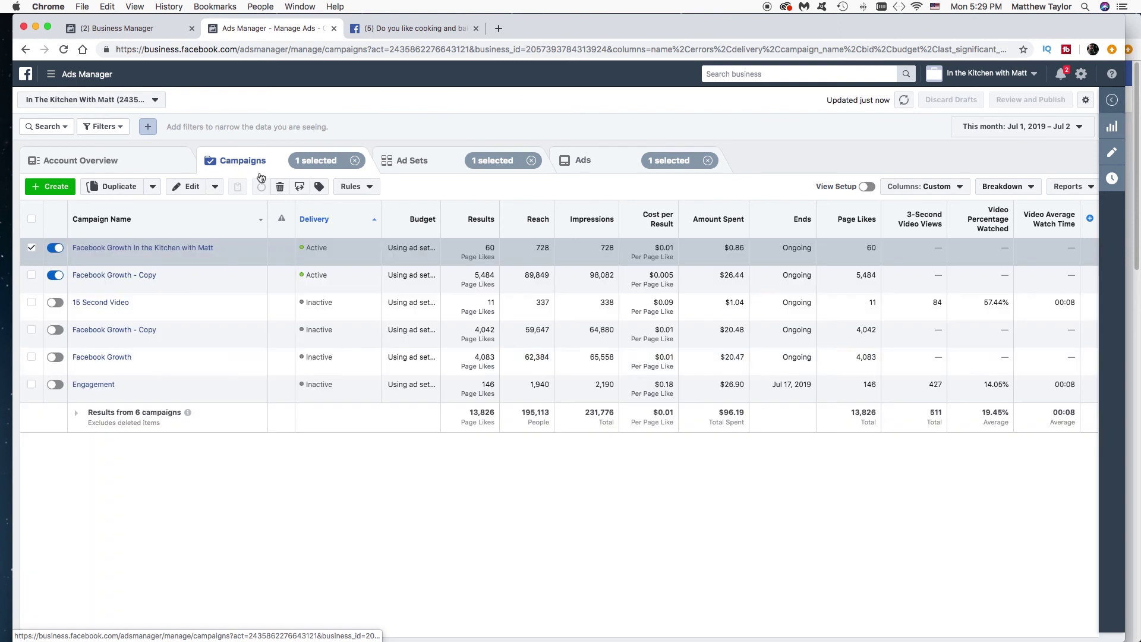
left_click(904, 101)
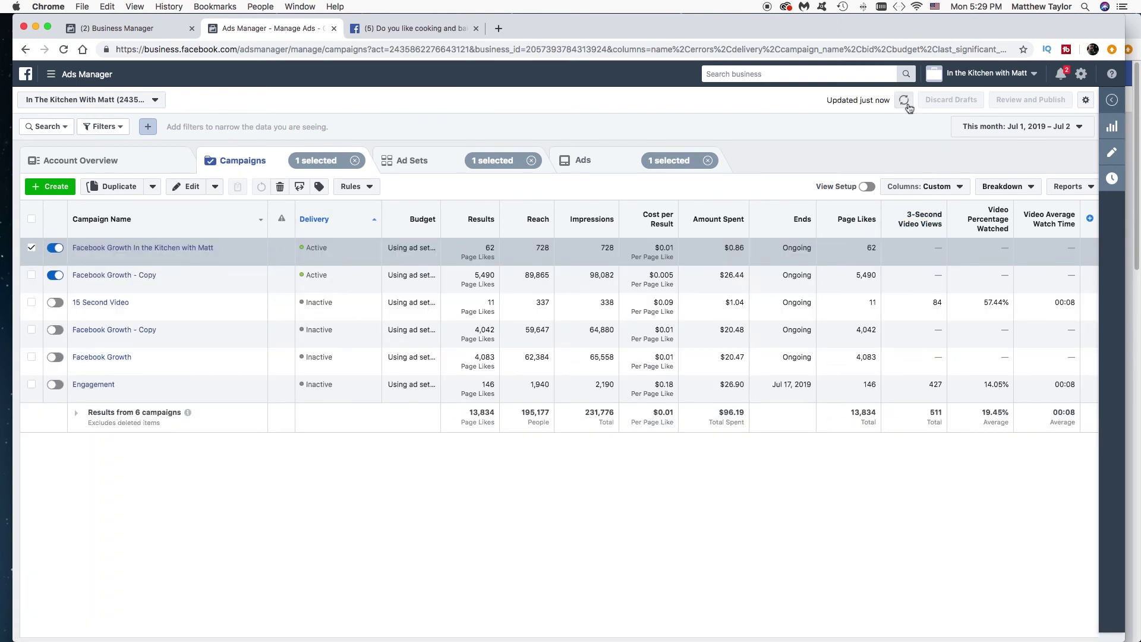